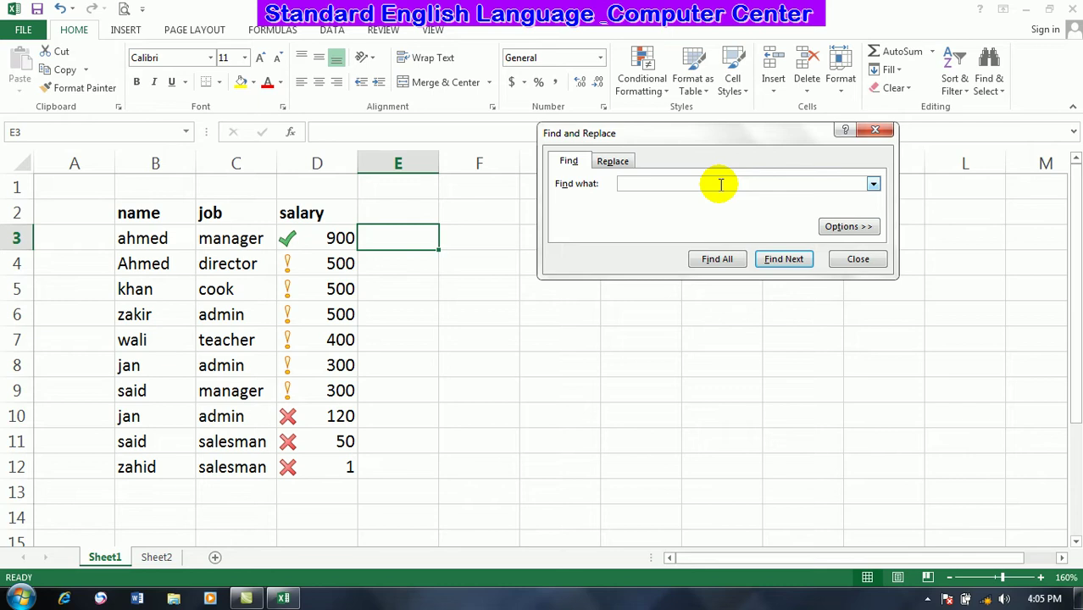
- Search the sheet for the employee name in cell B3 and step through its matches
text(d)
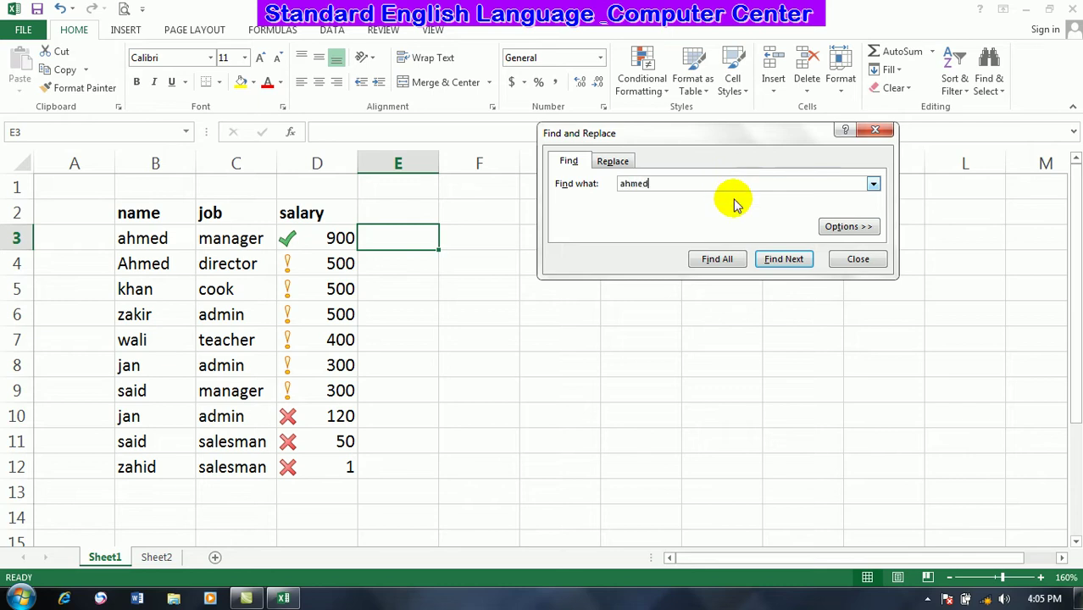
click(776, 258)
click(775, 259)
click(776, 259)
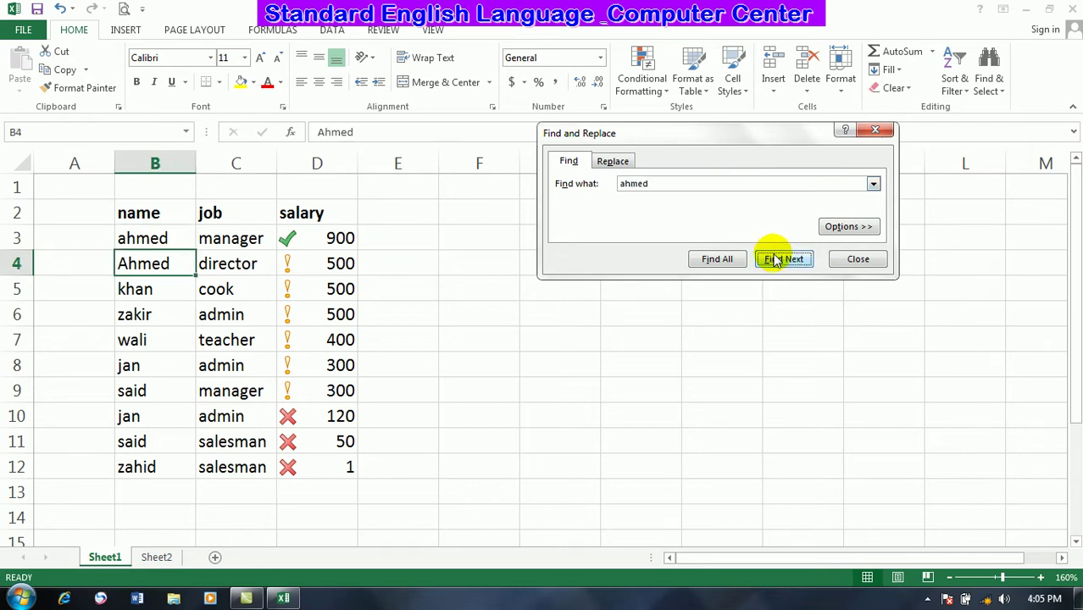
- Search for the name in cell B6, expand the search options, and close Find and Replace
double_click(653, 183)
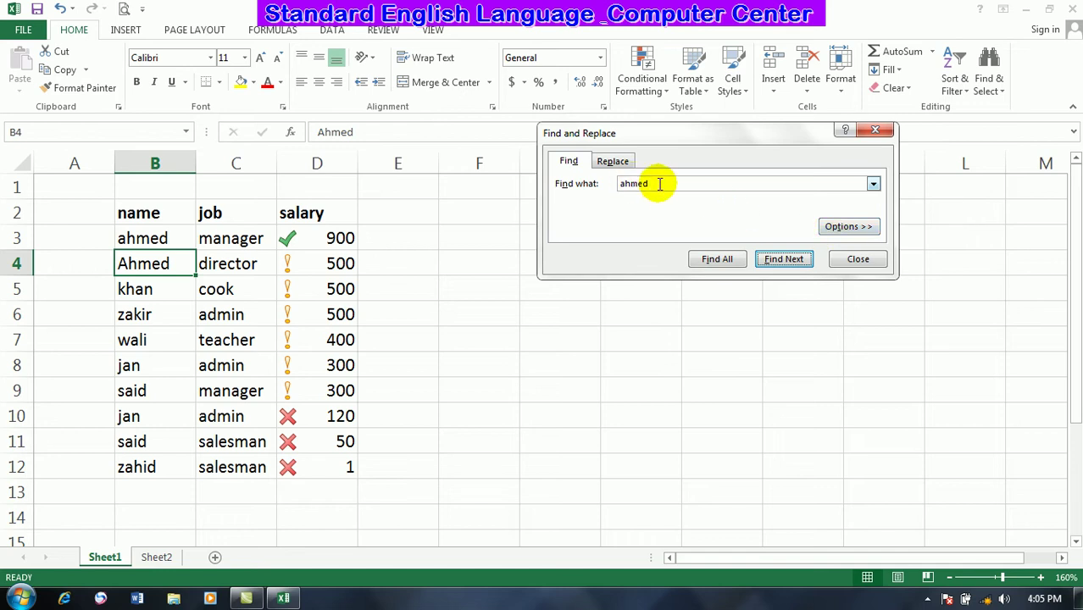
key(BackSpace)
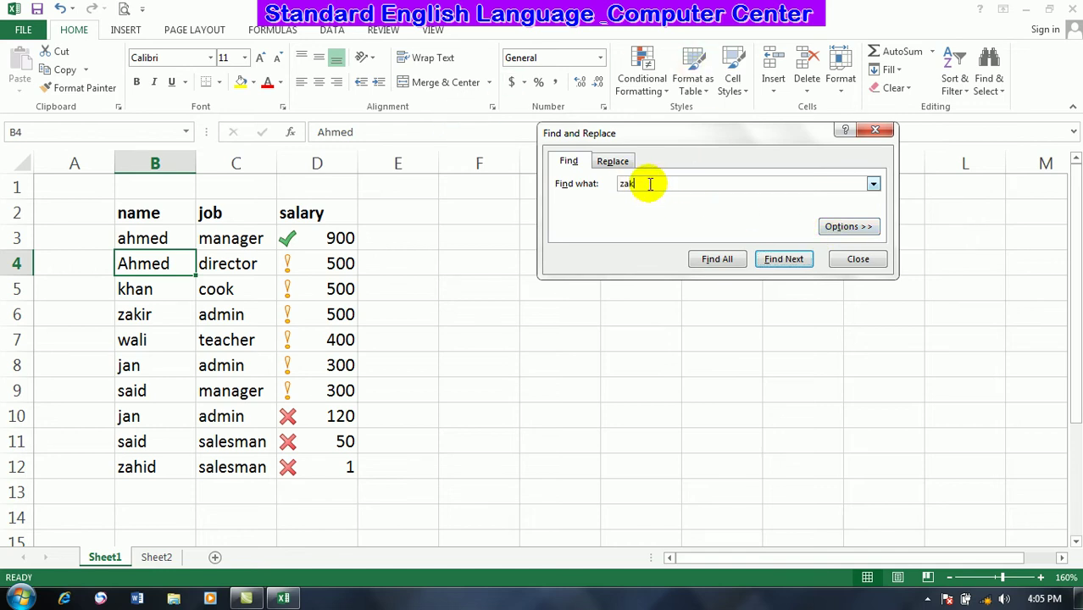
click(767, 259)
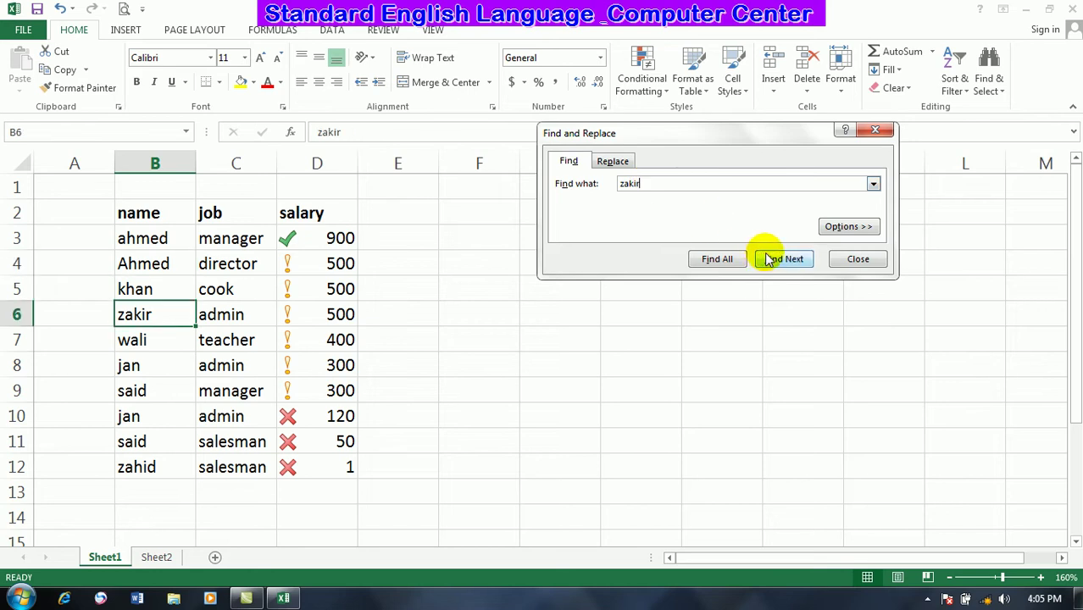
click(869, 226)
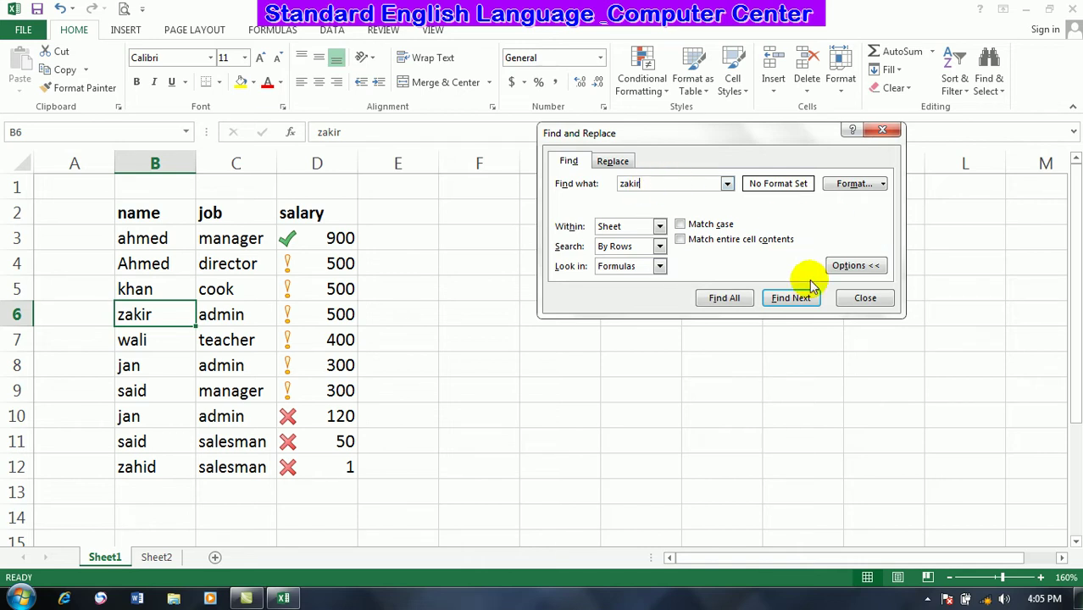
click(868, 298)
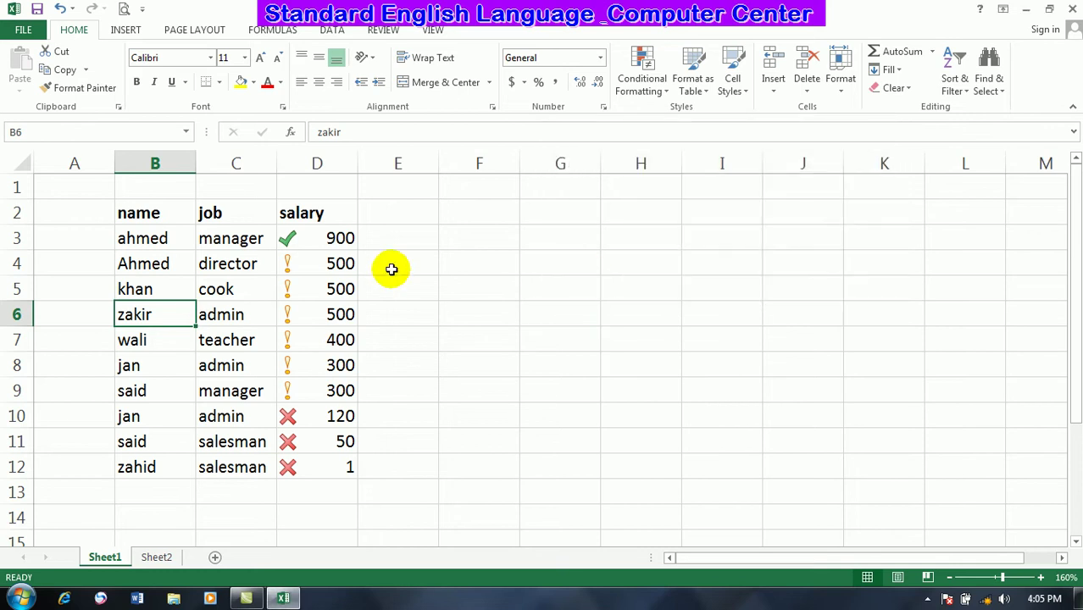
- Retype the name in cell B4 in all capital letters
click(167, 259)
text(AHMED)
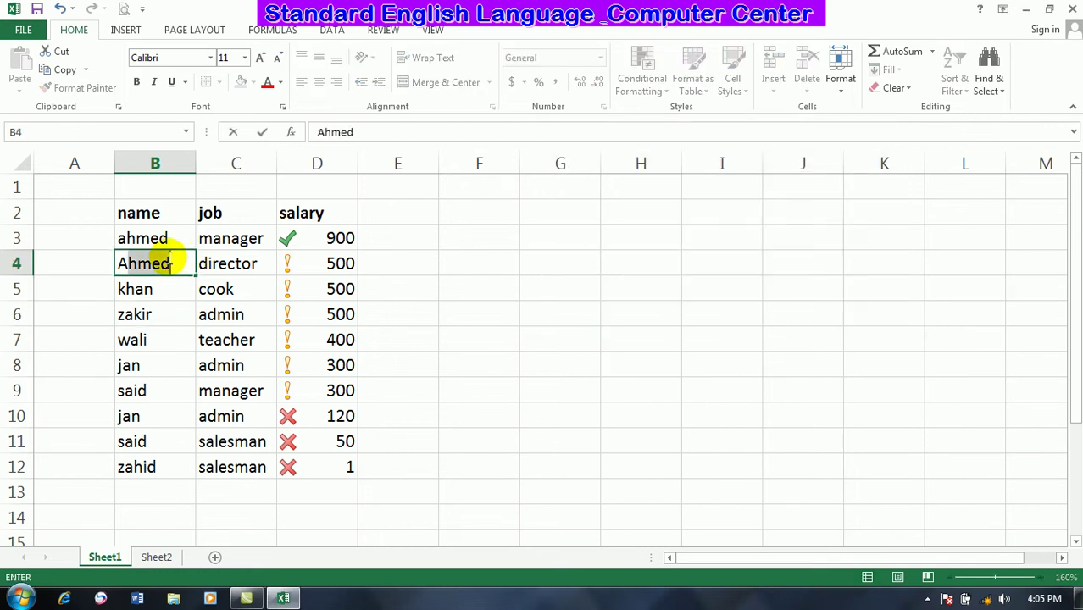
key(Return)
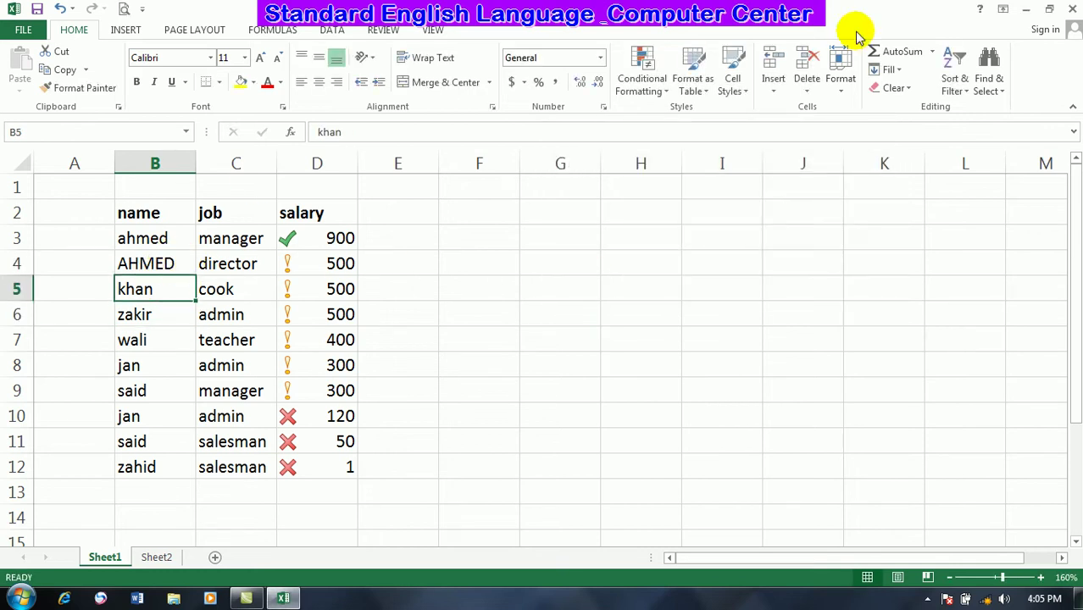
- Search for the lowercase name in cell B3, stepping through matches with Match case off and again with it on
click(986, 85)
click(990, 112)
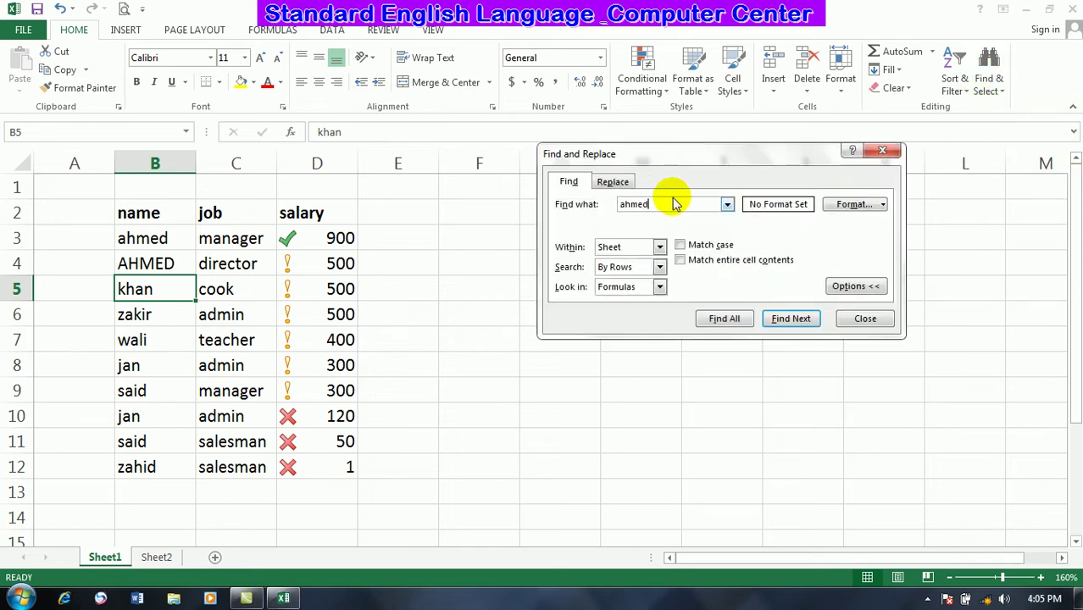
click(791, 318)
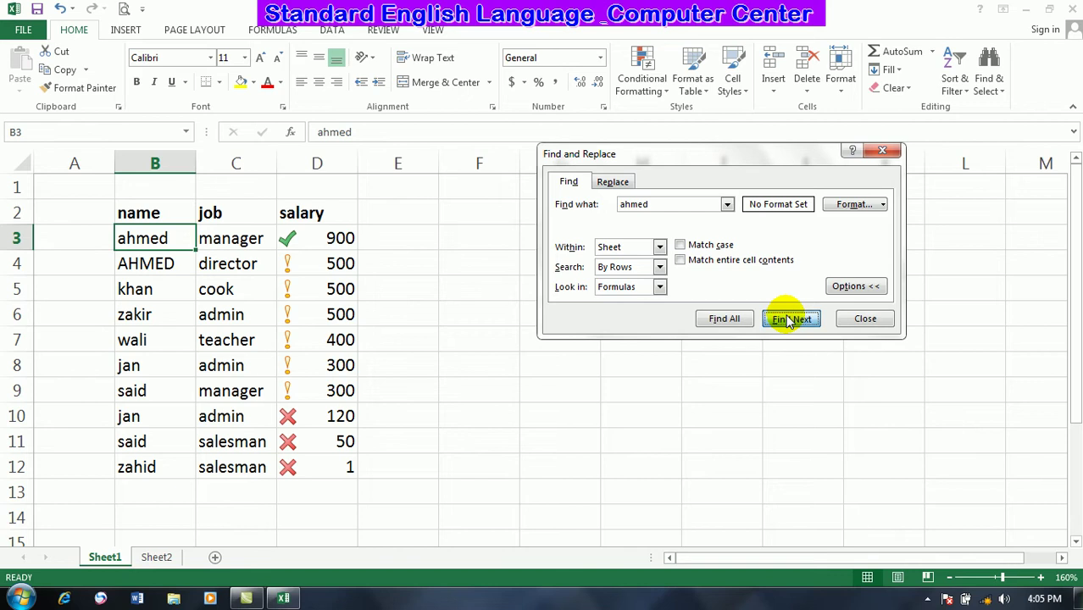
click(790, 318)
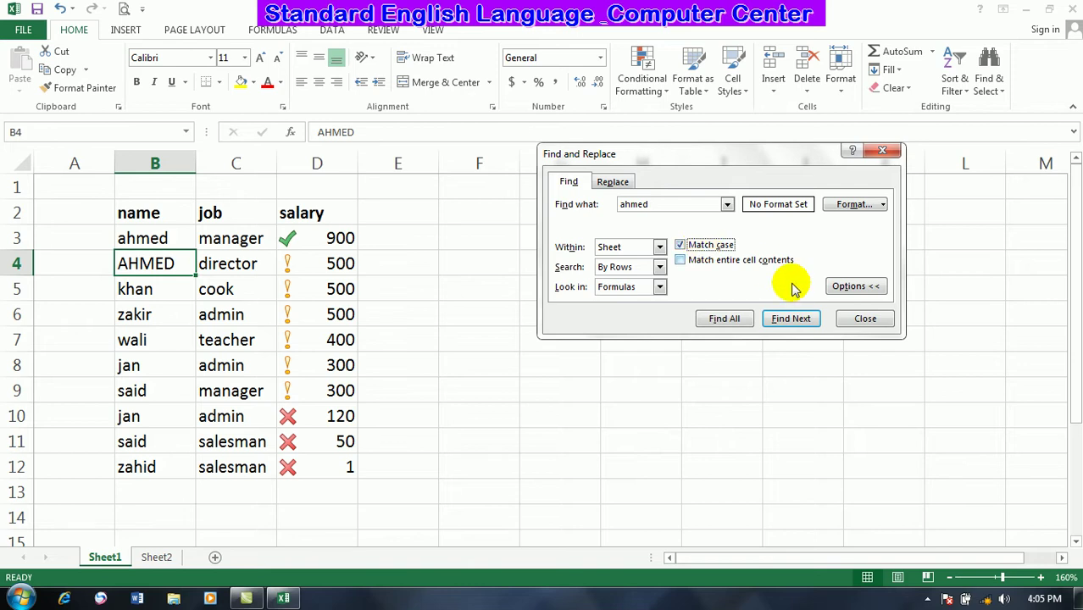
click(792, 318)
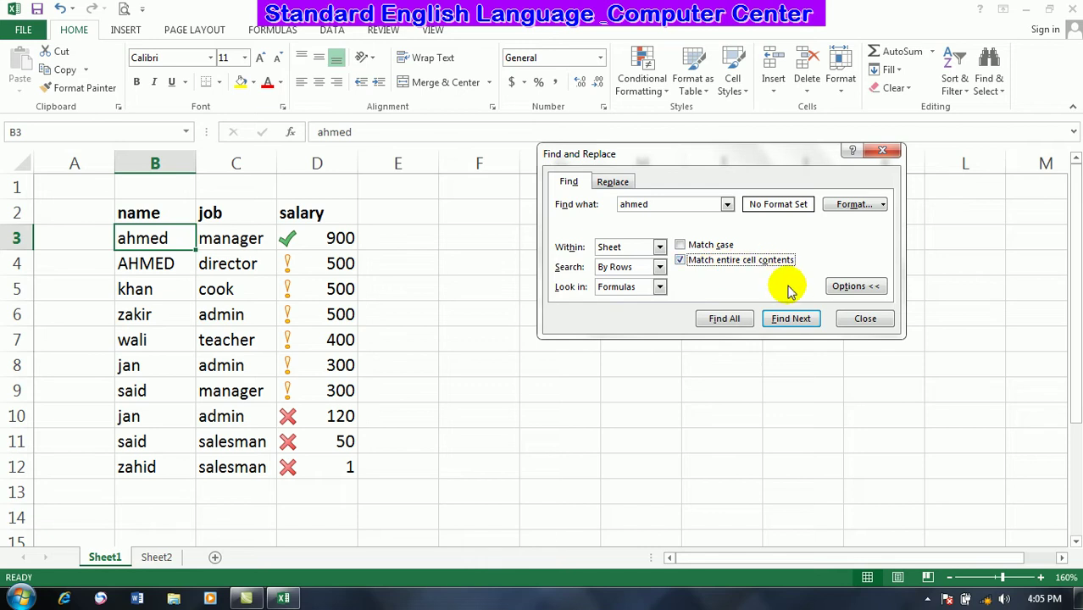
- Turn off Match case, turn on Match entire cell contents, and step through the matches for the same name
click(786, 319)
click(786, 319)
click(786, 320)
click(786, 320)
click(786, 320)
click(787, 319)
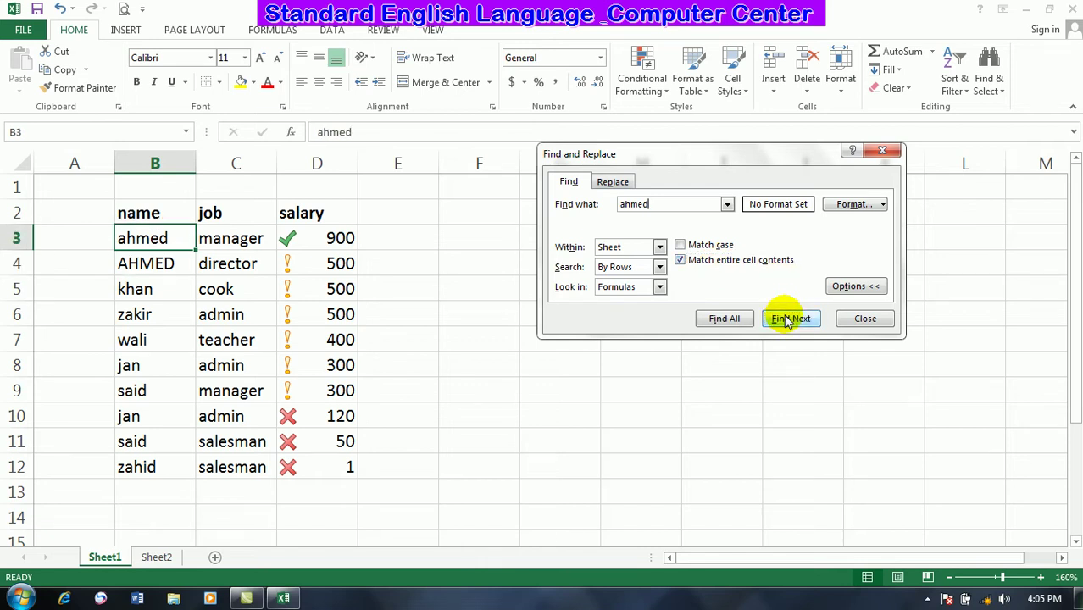
- With Match entire cell contents on, search for "d" and for the full name in cell B5
drag(665, 204, 604, 204)
text(d)
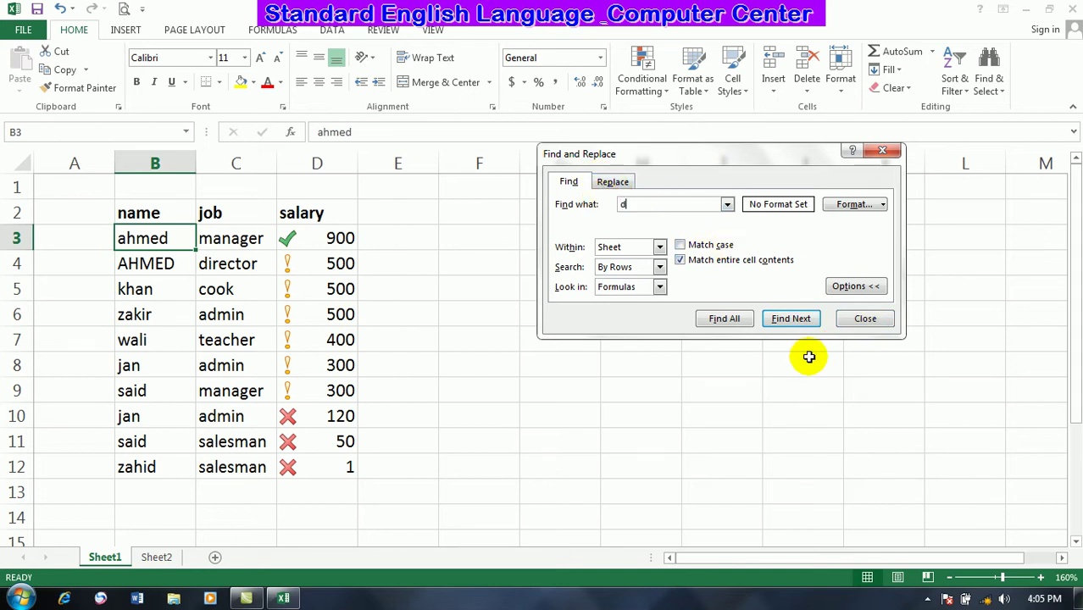
click(788, 322)
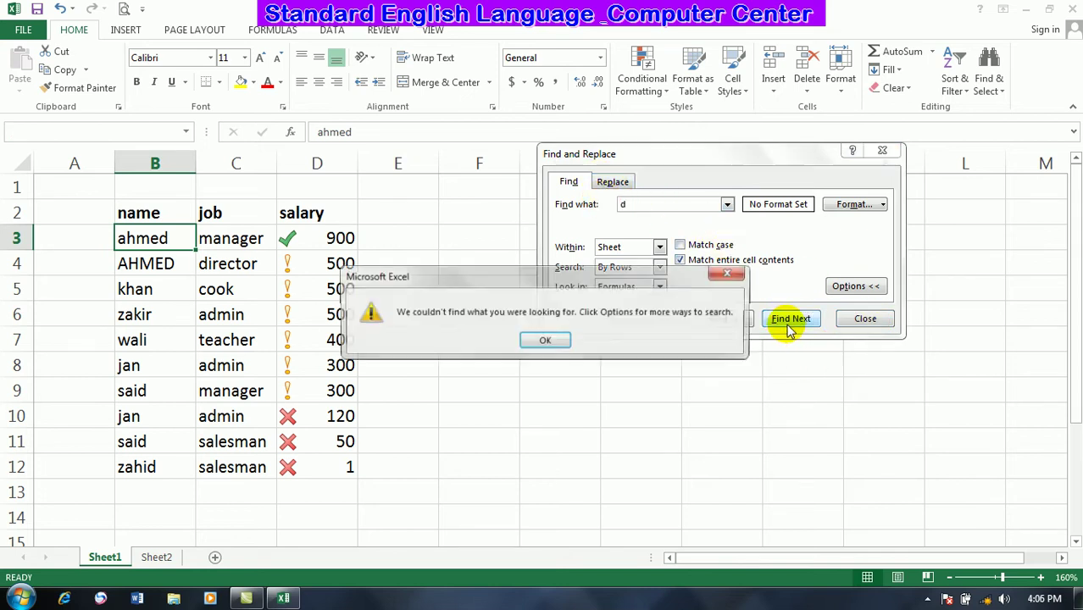
click(544, 338)
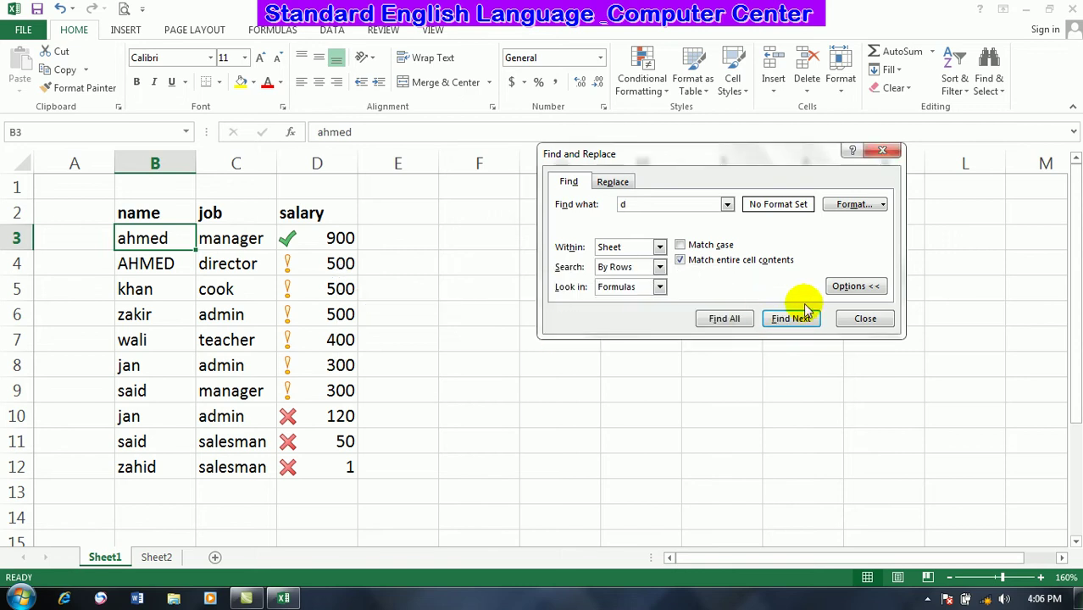
click(792, 315)
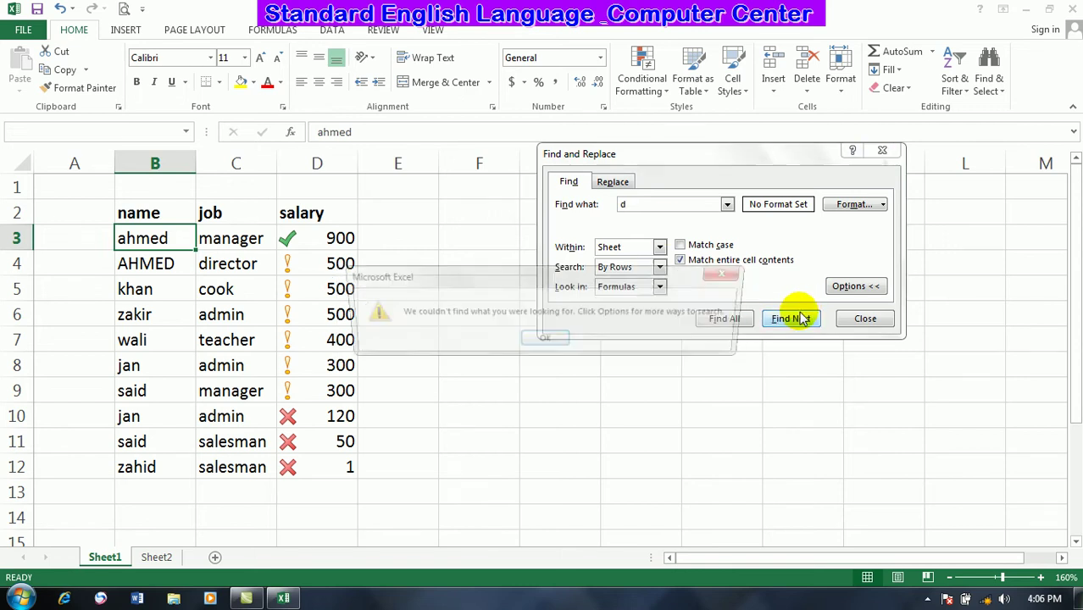
click(549, 342)
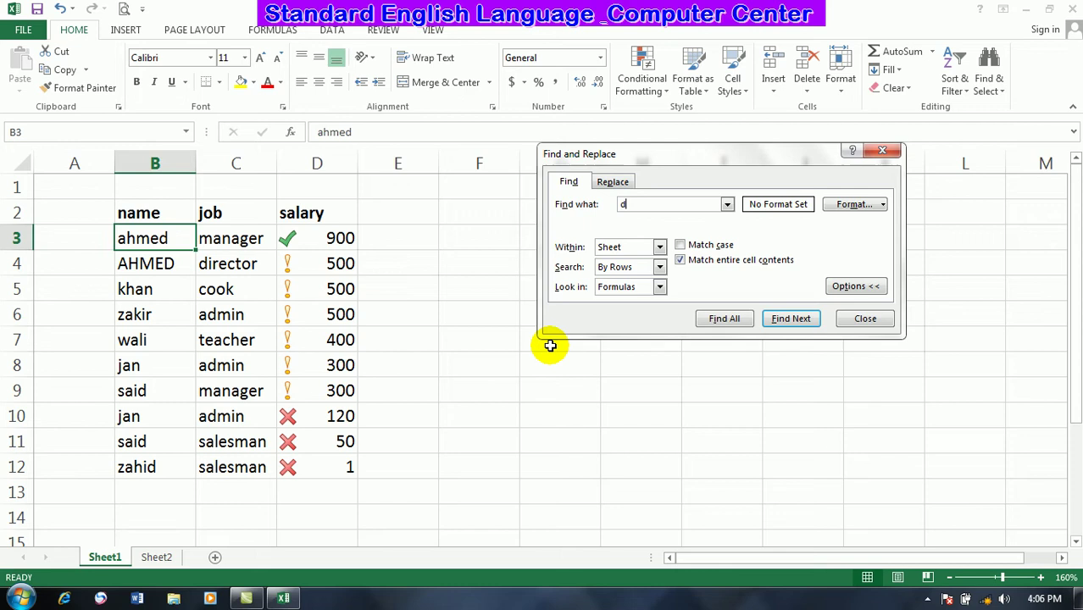
double_click(652, 203)
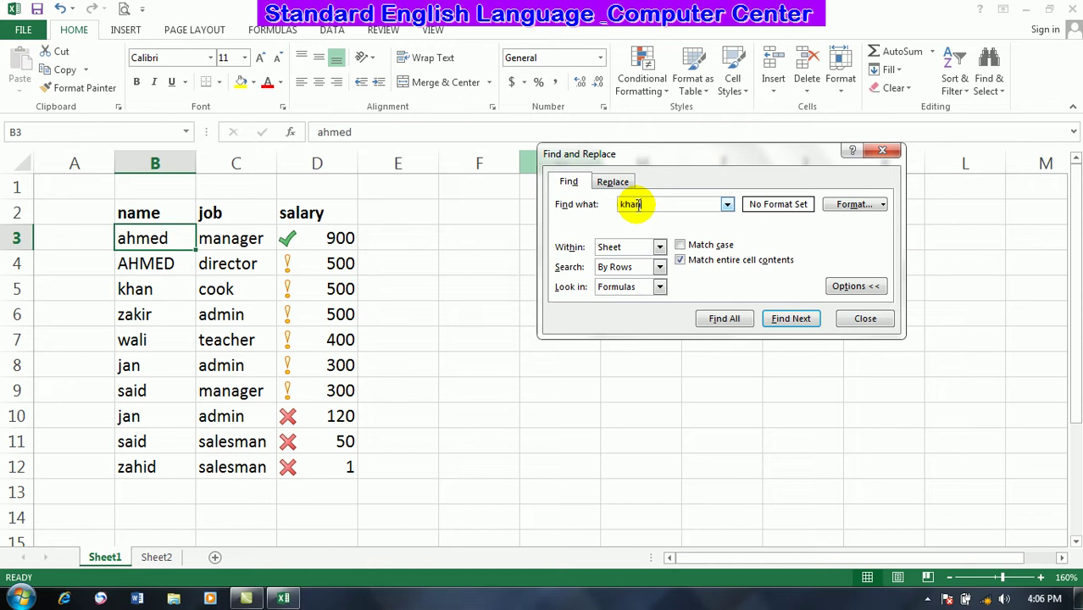
click(790, 320)
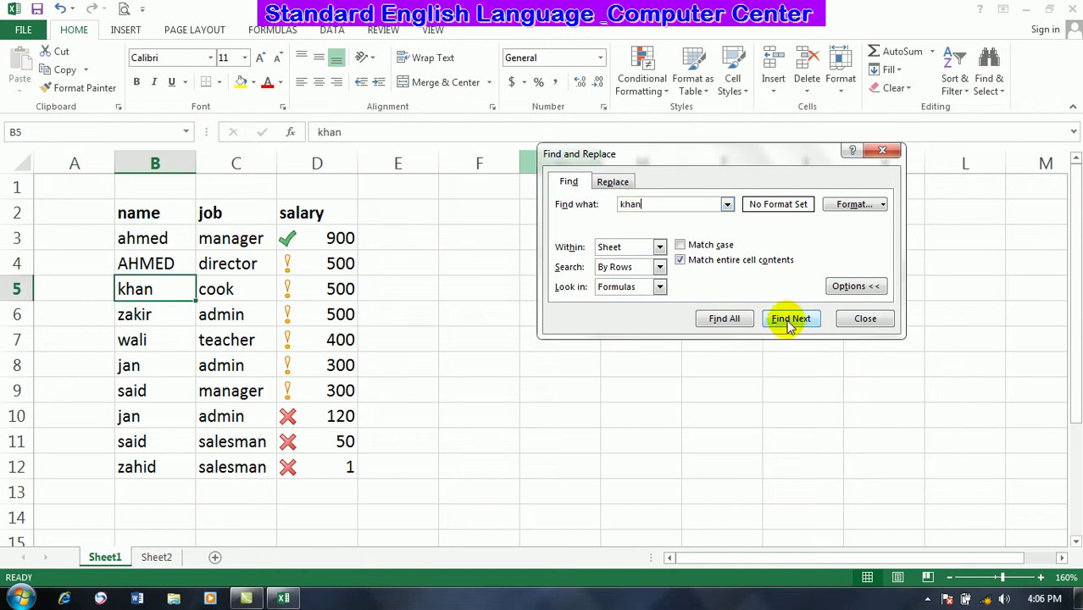
- Review the Search, Look in and Within choices, keeping By Rows, Formulas and Sheet
click(659, 267)
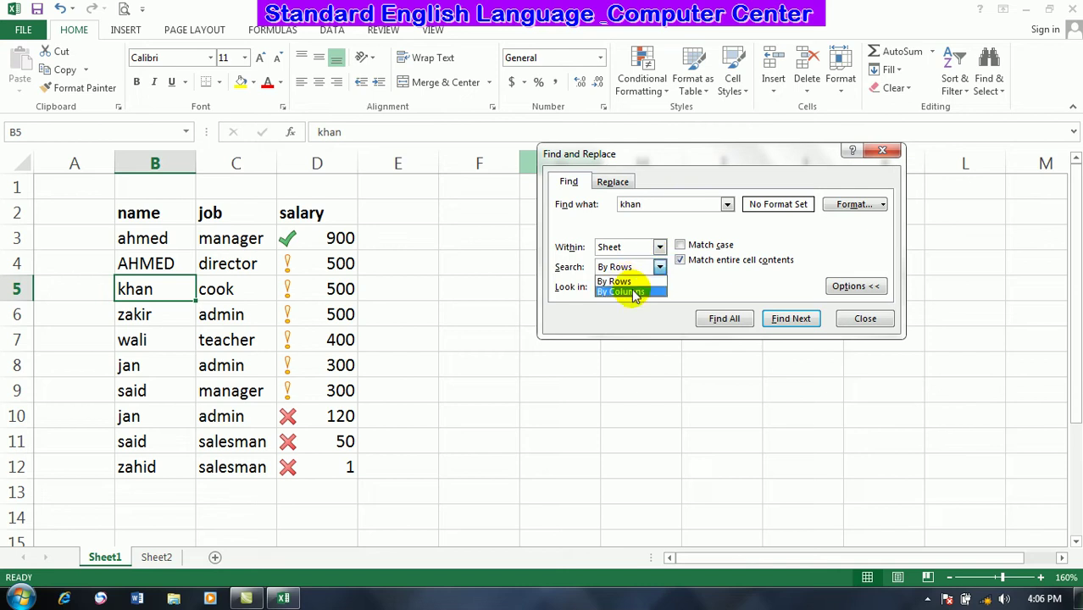
click(631, 282)
click(631, 288)
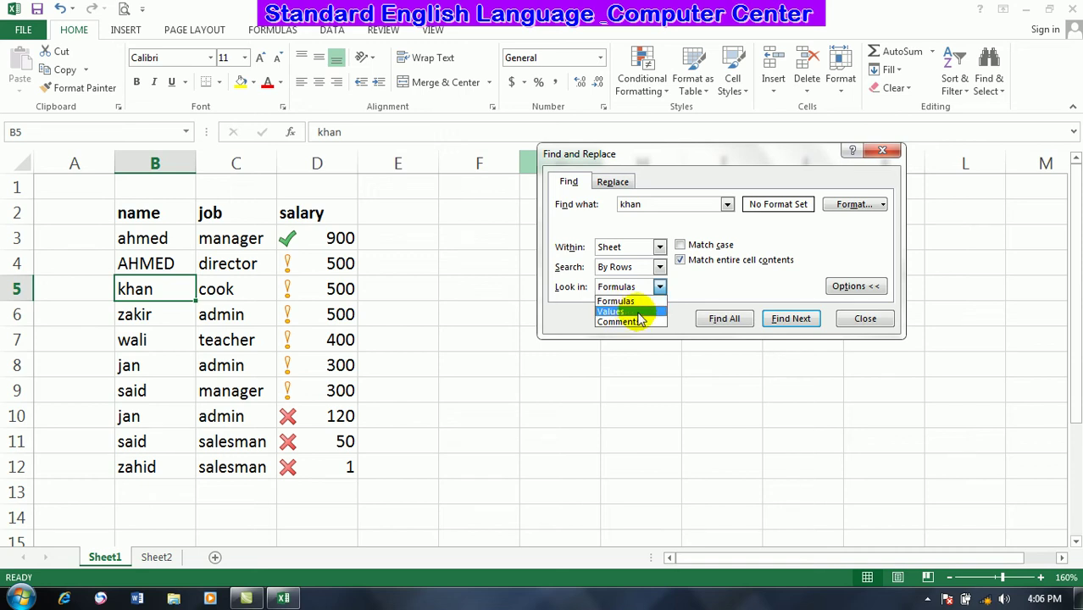
click(661, 247)
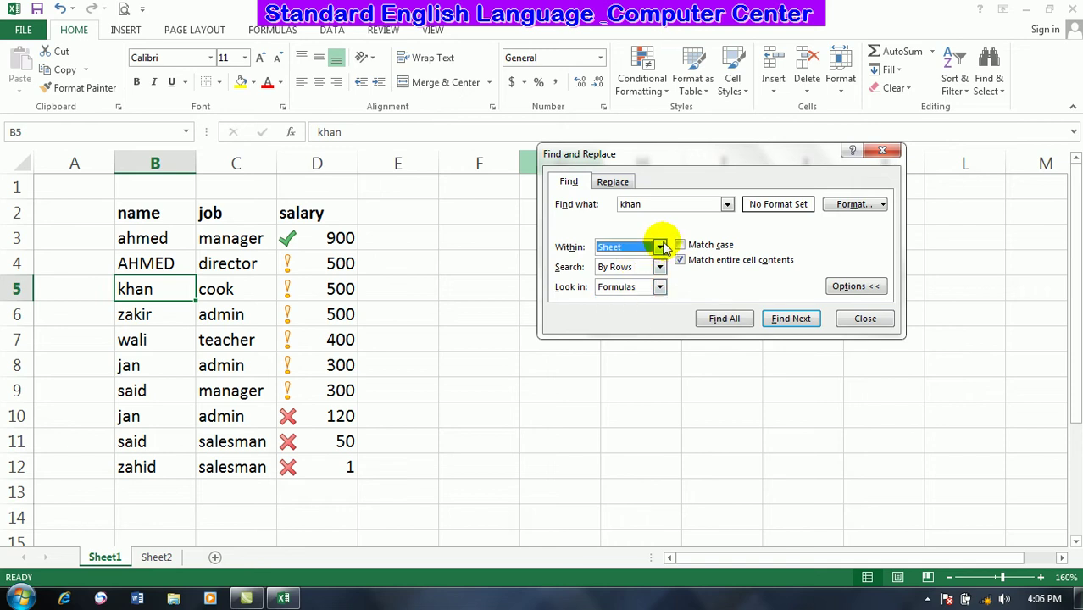
click(661, 247)
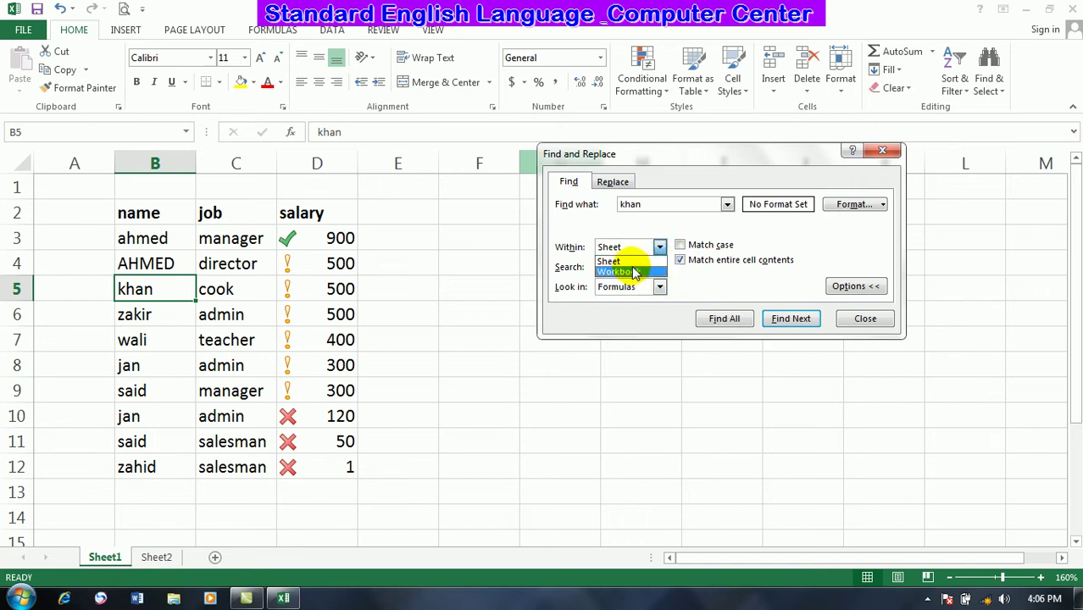
click(631, 261)
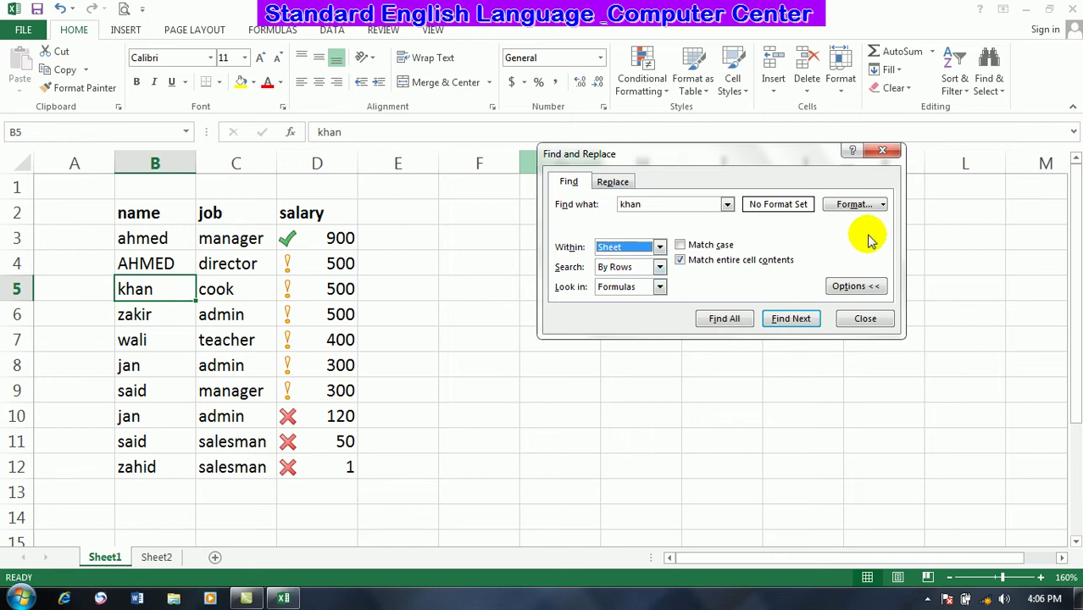
- Turn off Match entire cell contents, replace the name in cell B3 with a different name, and close Find and Replace
click(757, 262)
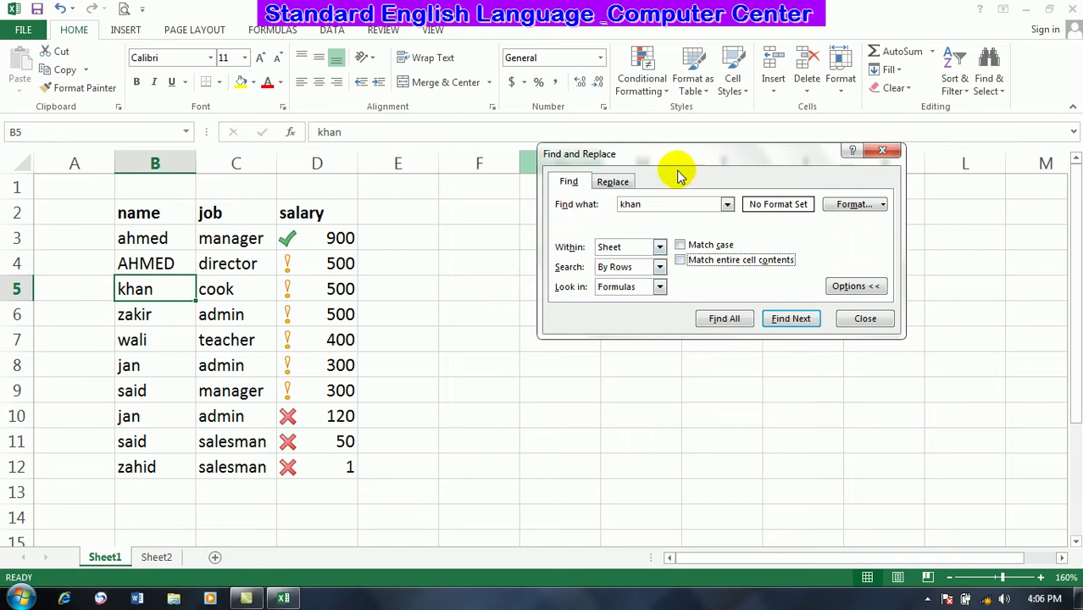
click(627, 185)
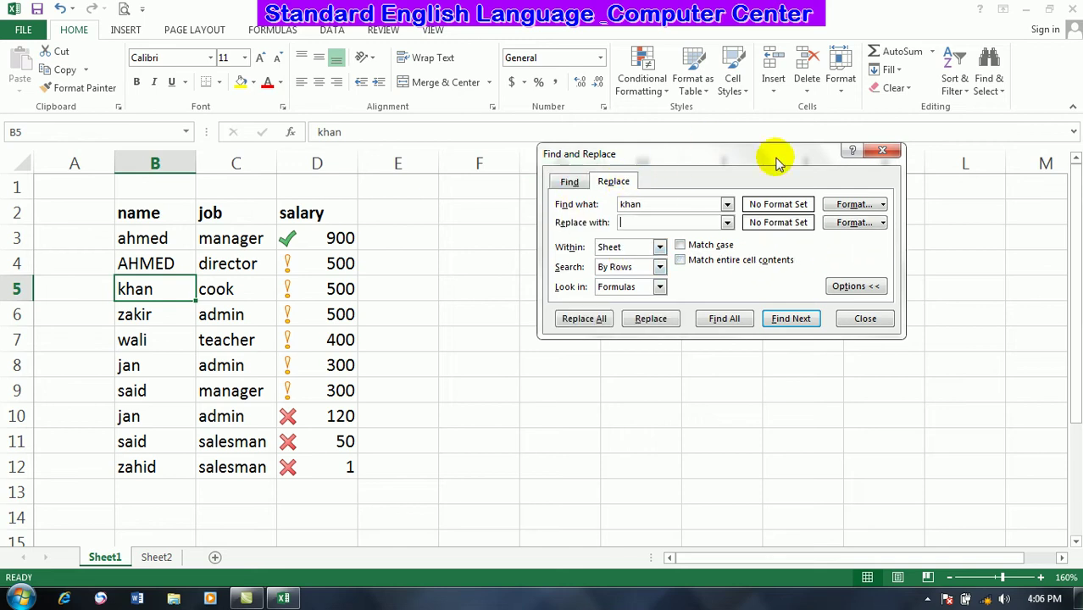
double_click(679, 203)
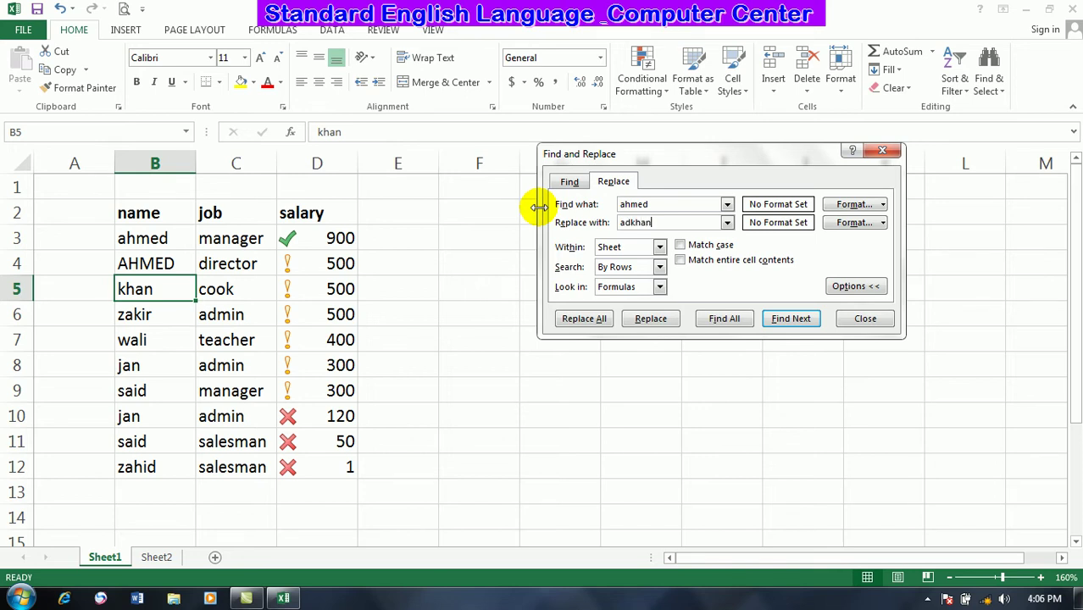
click(791, 319)
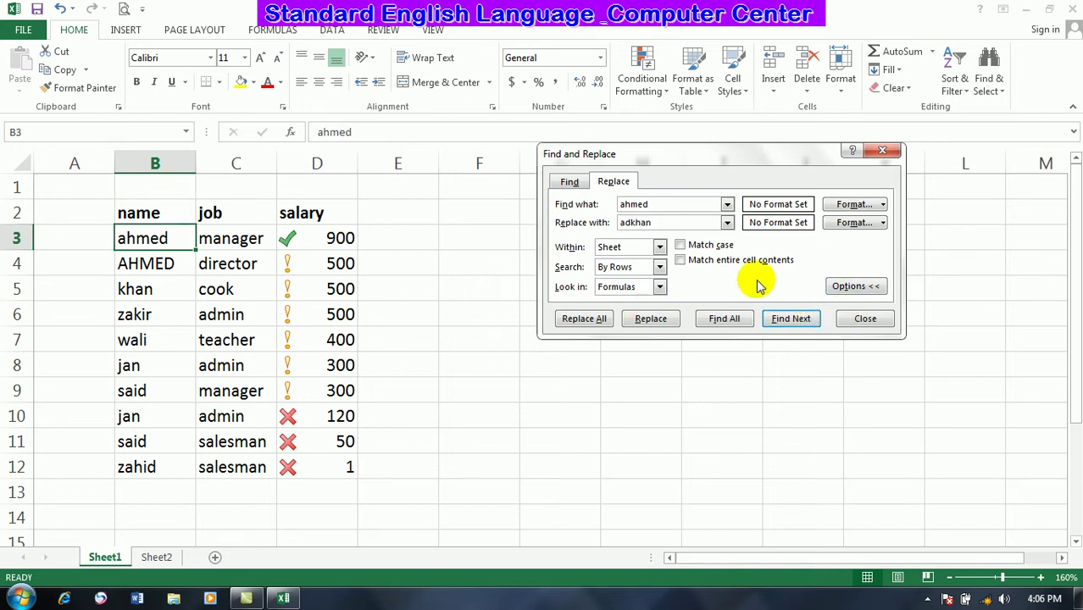
click(651, 319)
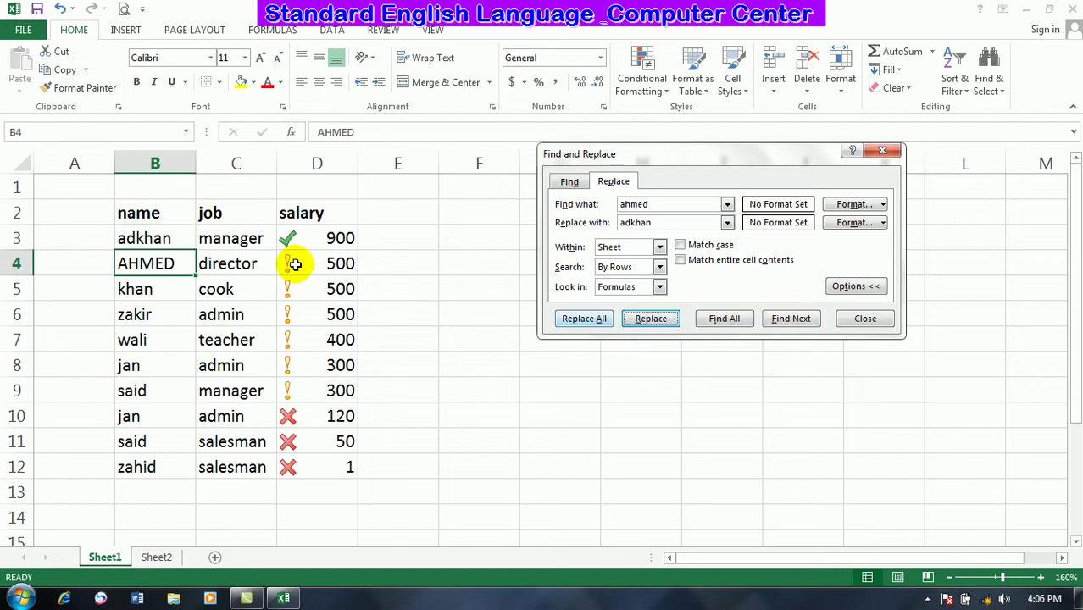
click(862, 319)
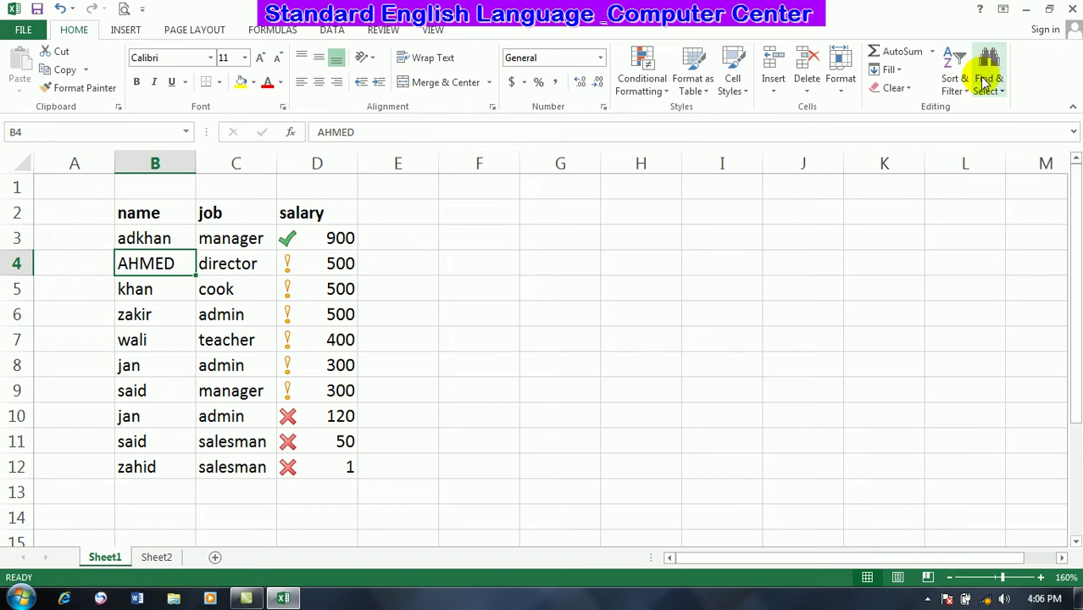
- Use Go To to jump to cell B3
click(988, 68)
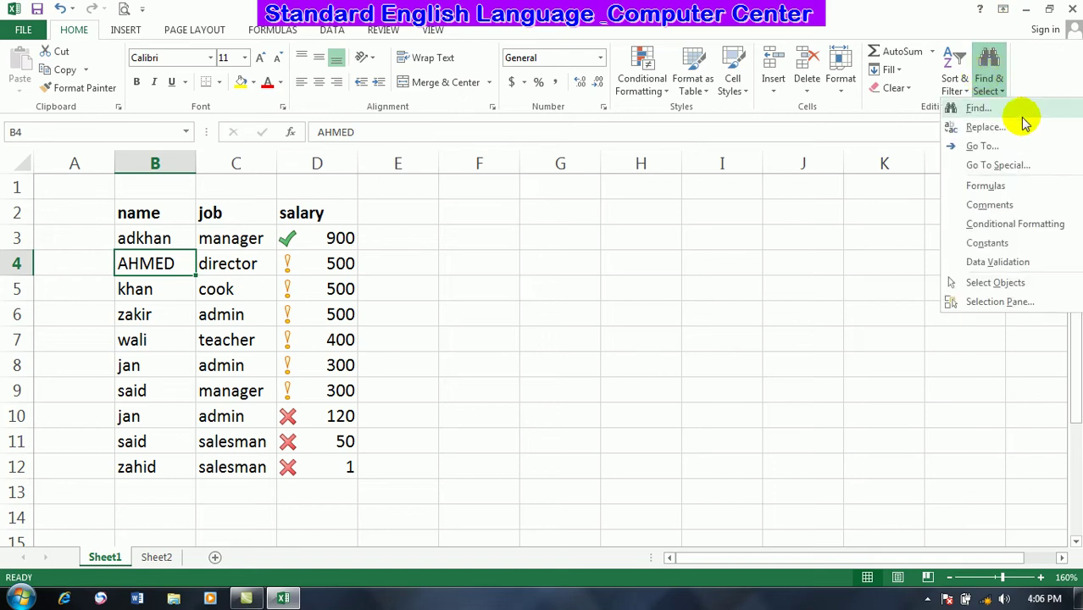
click(983, 147)
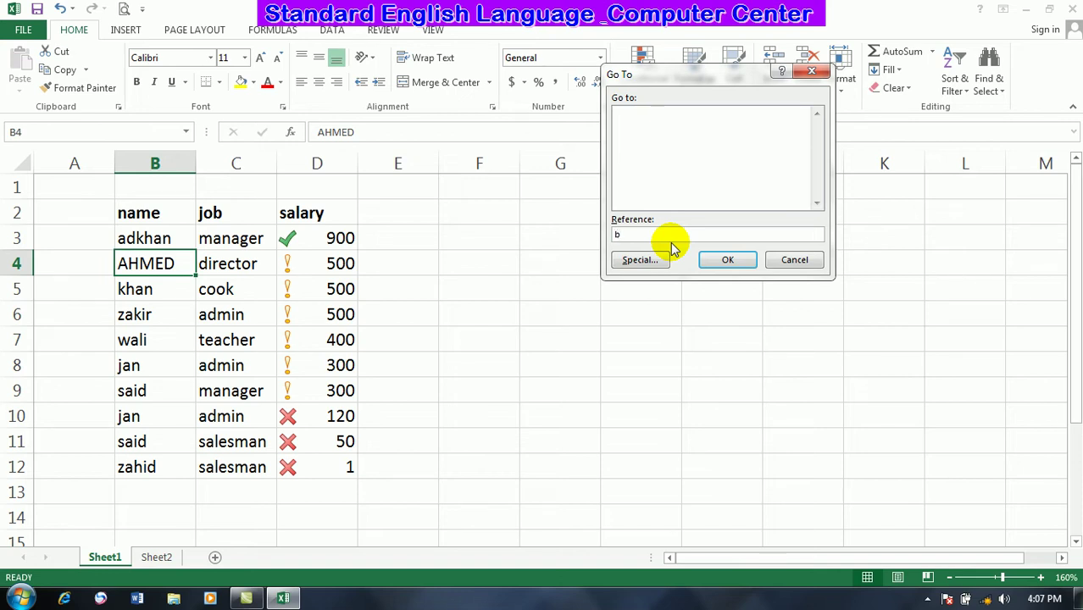
click(730, 260)
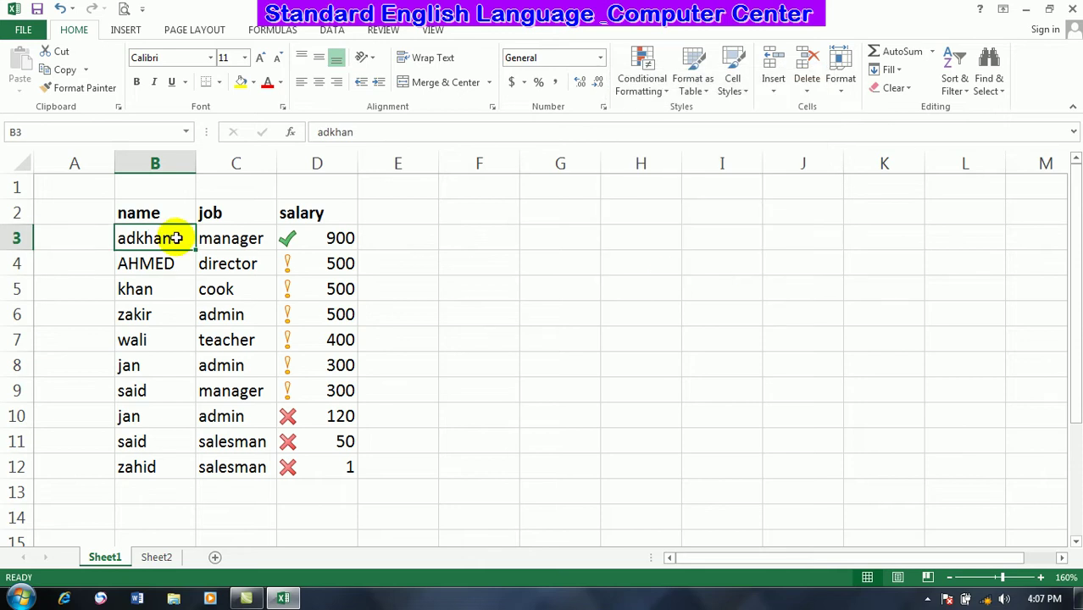
- Enter a sample name in the empty cell I6
click(739, 317)
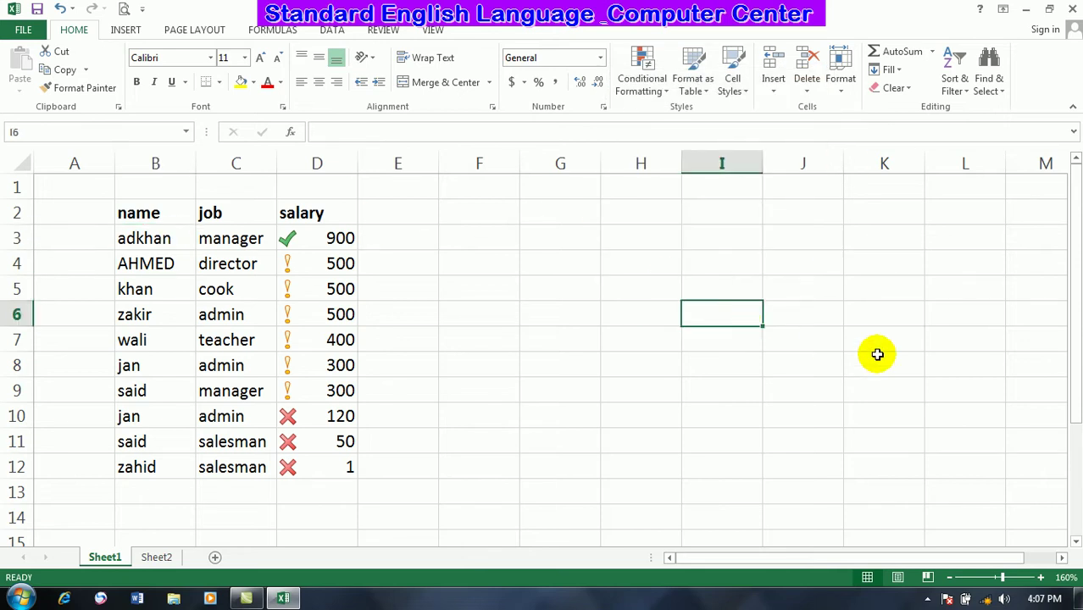
text(fahim)
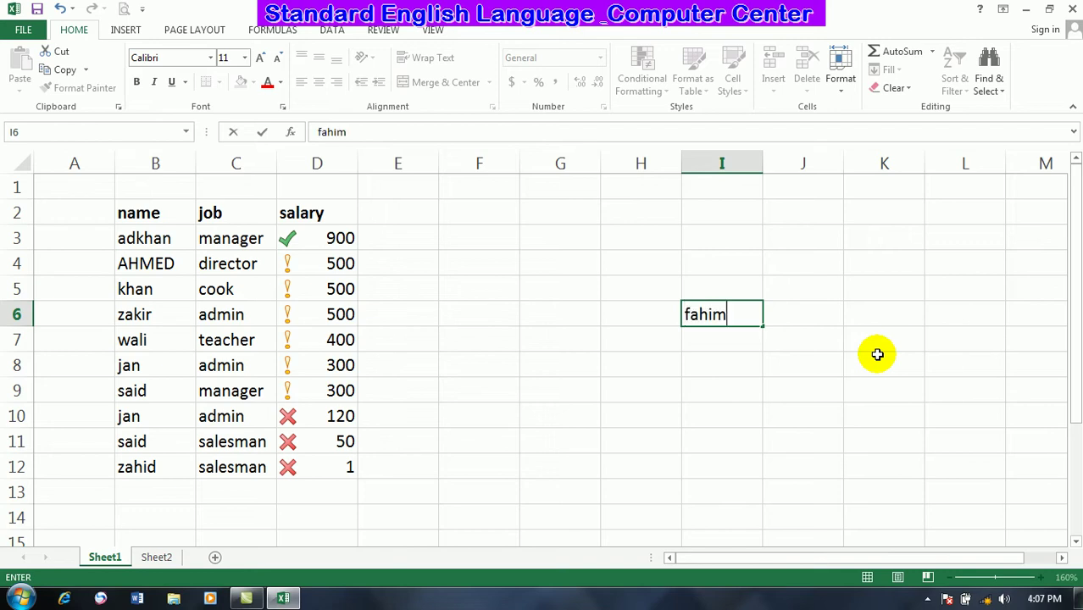
key(Return)
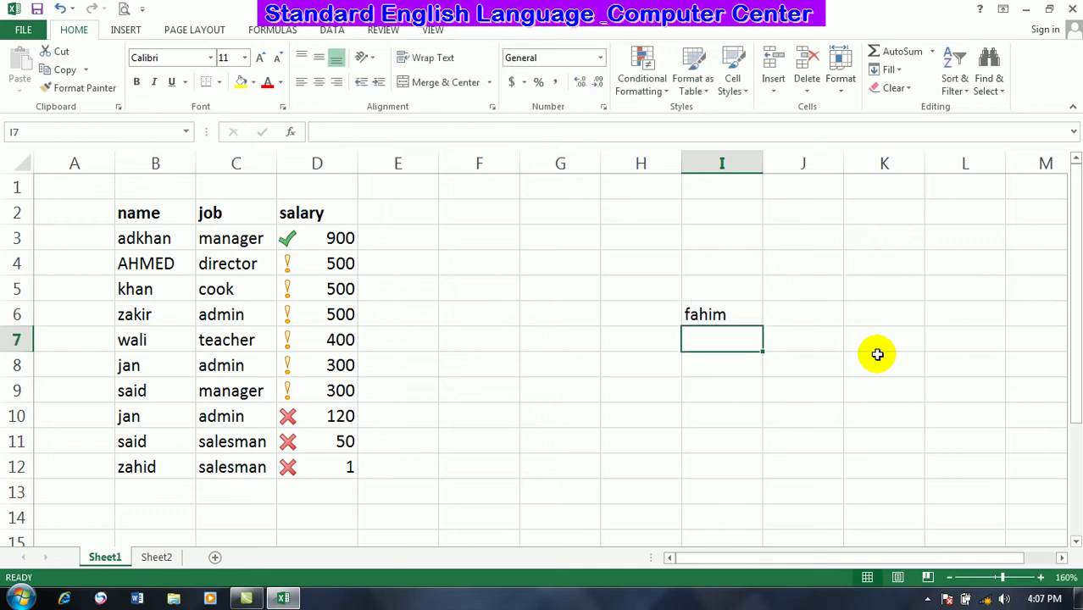
click(718, 315)
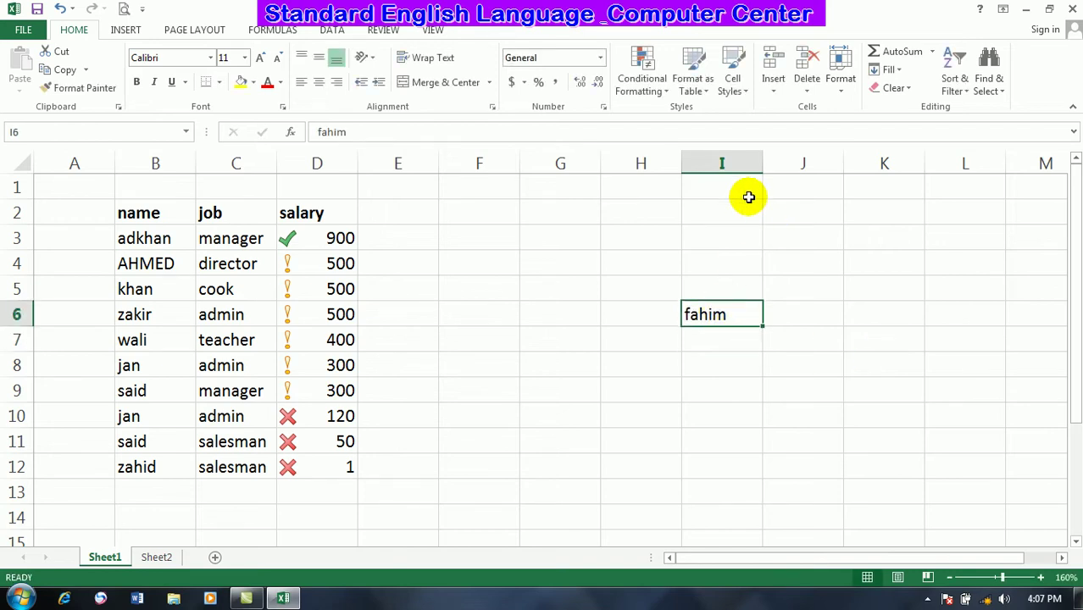
click(458, 213)
click(991, 87)
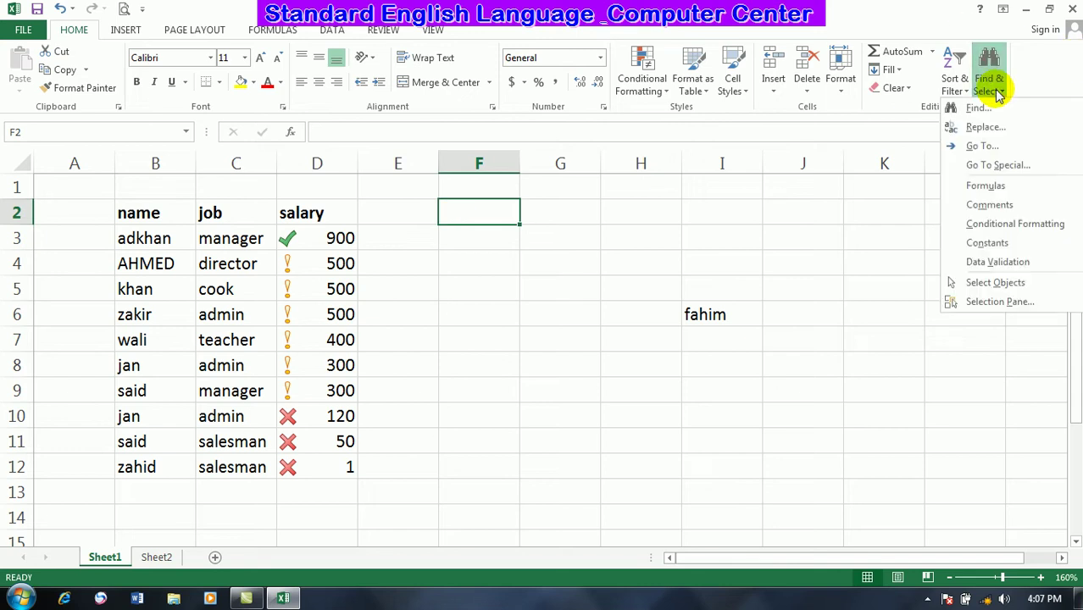
click(994, 108)
click(854, 338)
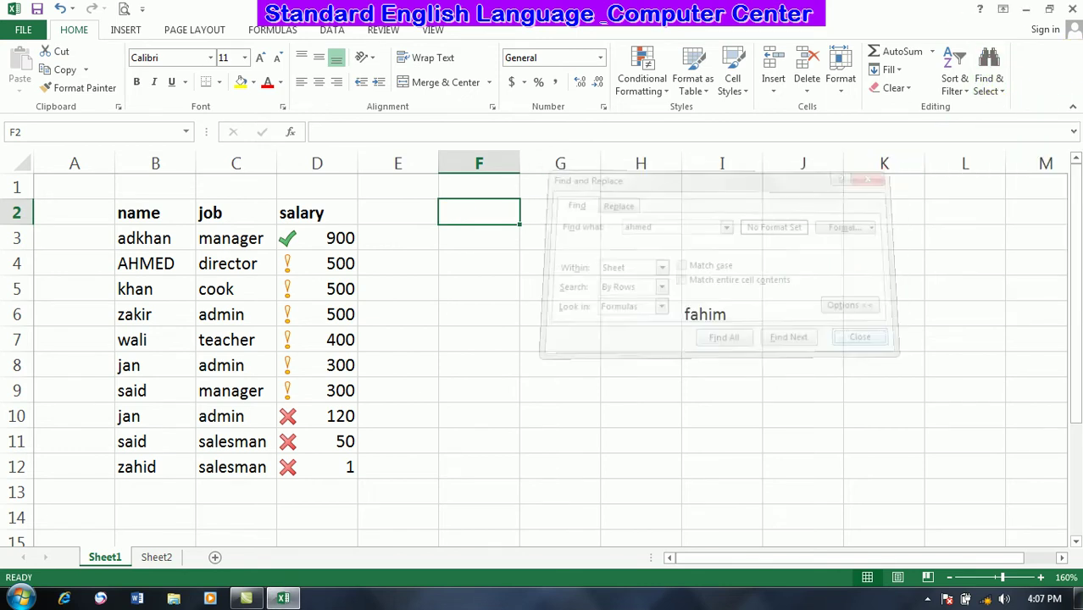
- Use Go To with the reference i6 to jump to the cell holding the sample name
click(993, 77)
click(1000, 146)
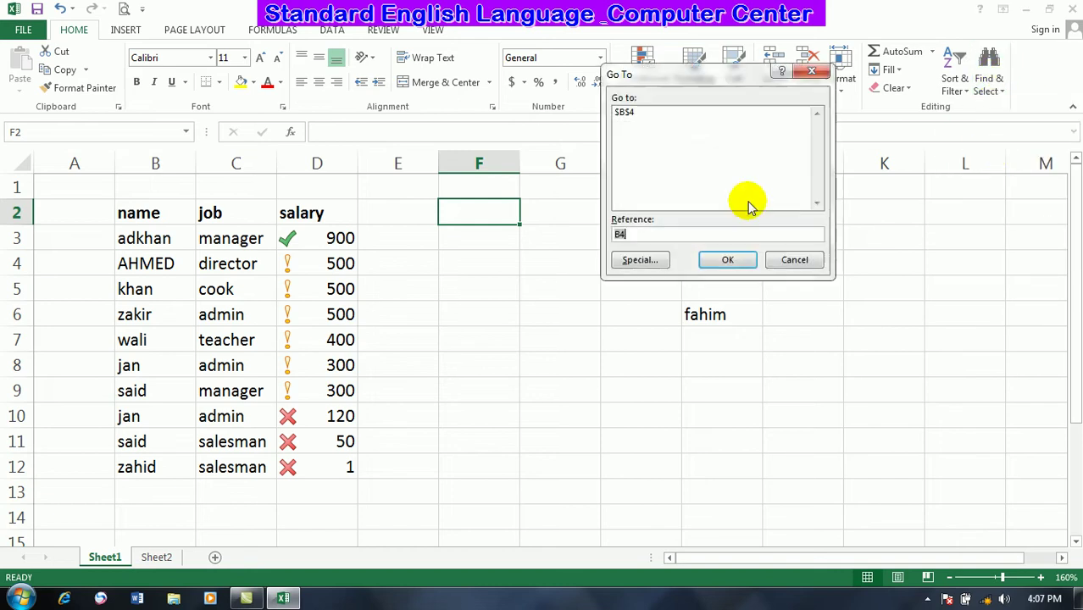
click(640, 234)
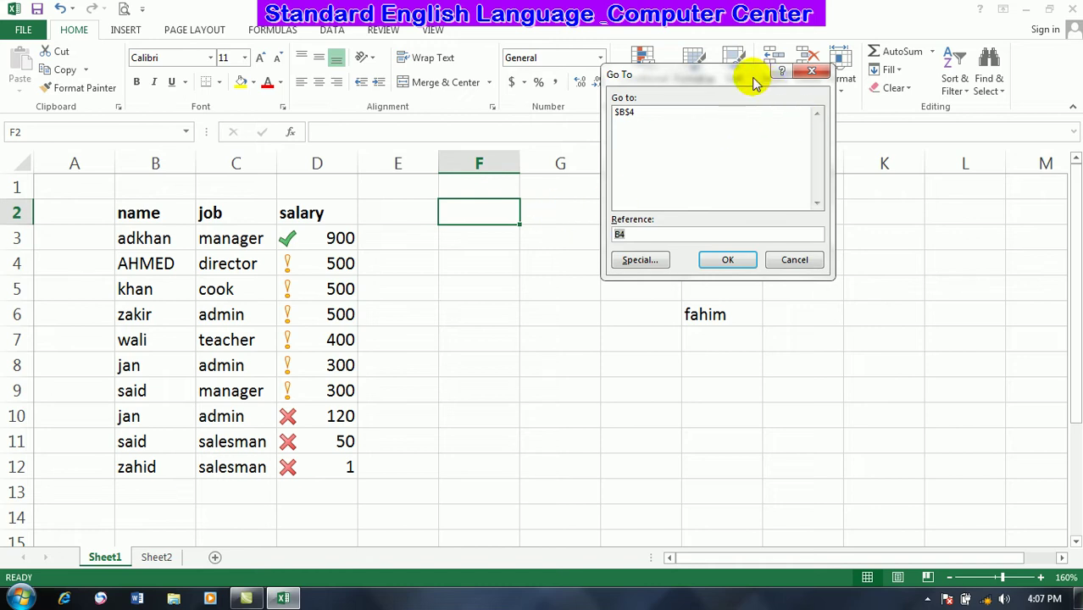
drag(756, 77, 528, 166)
drag(405, 192, 426, 93)
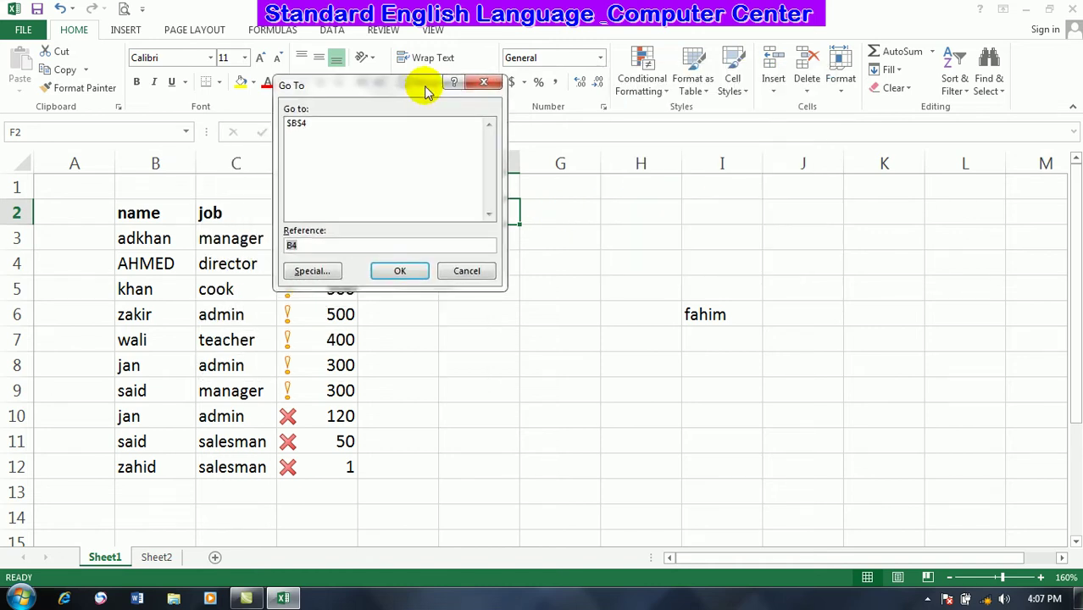
text(i6)
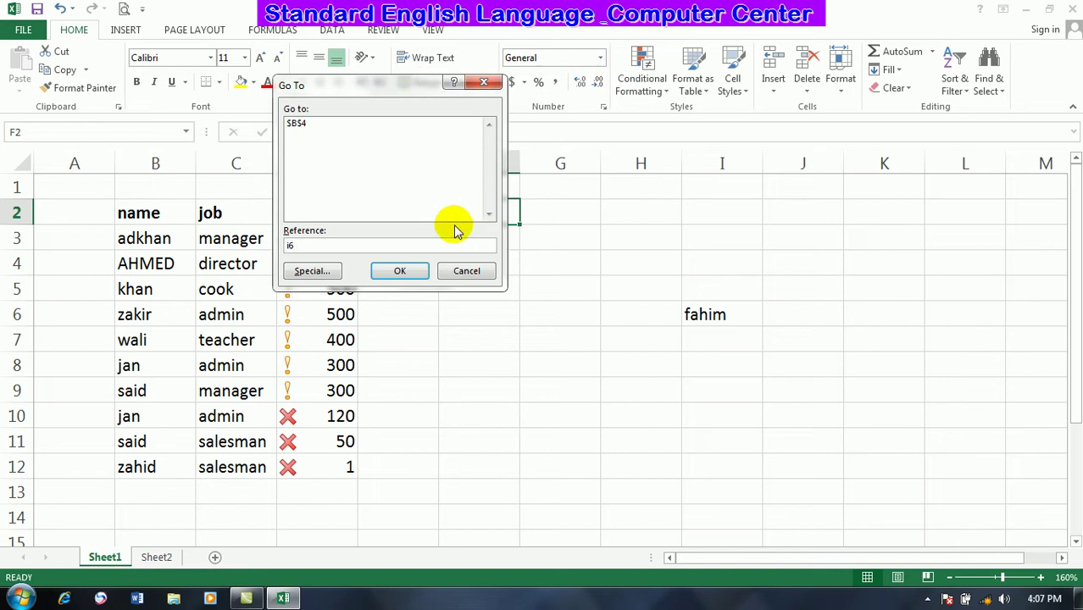
click(400, 271)
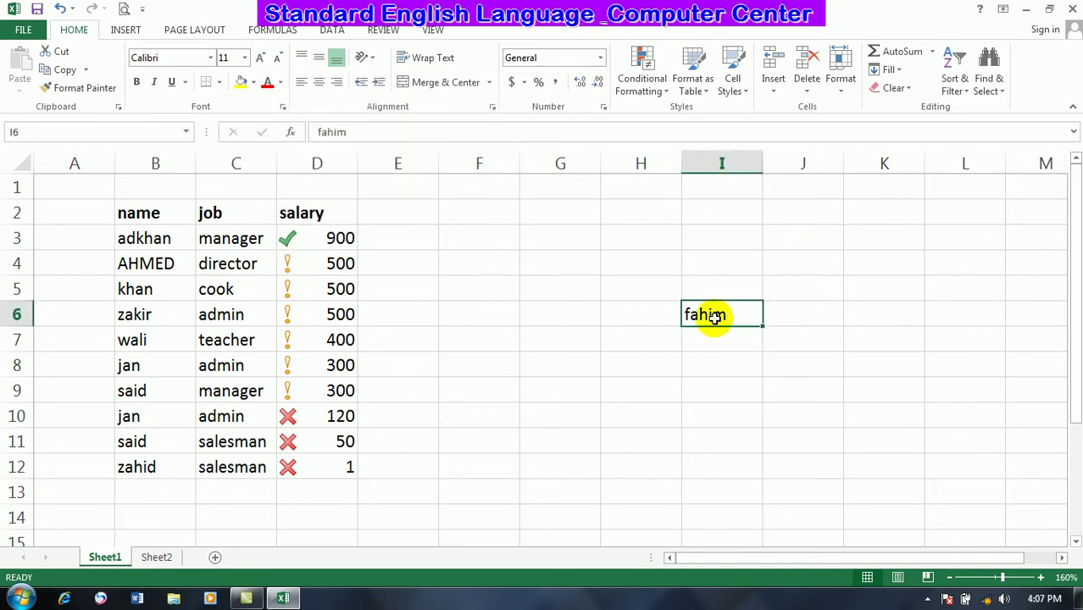
- Clear the sample name from cell I6
key(Delete)
key(Return)
click(620, 305)
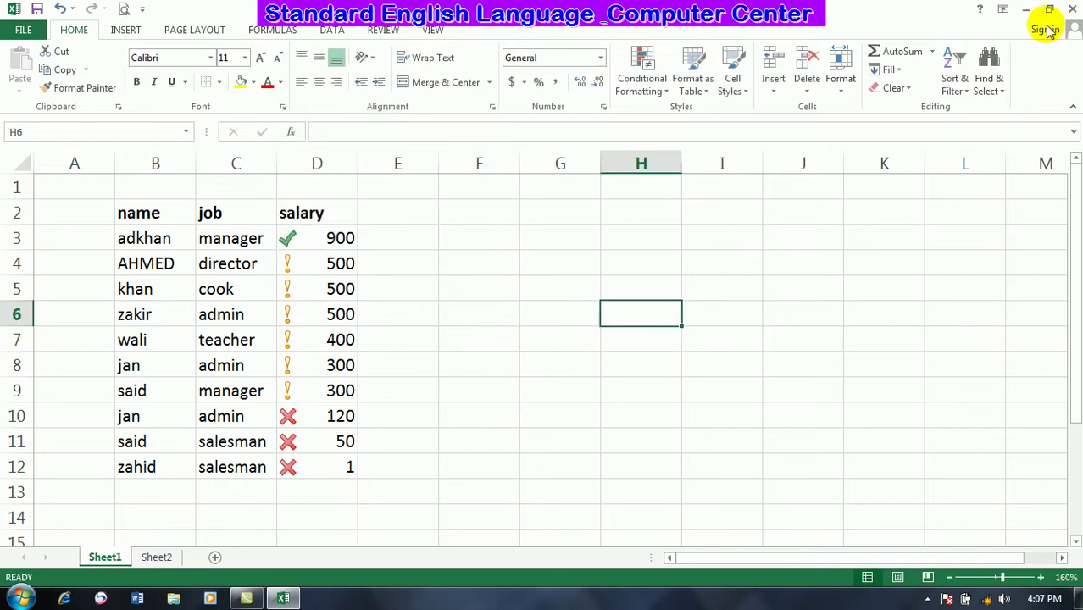
- Review the selection choices in Go To Special, starting with Comments, and cancel the dialog
click(993, 94)
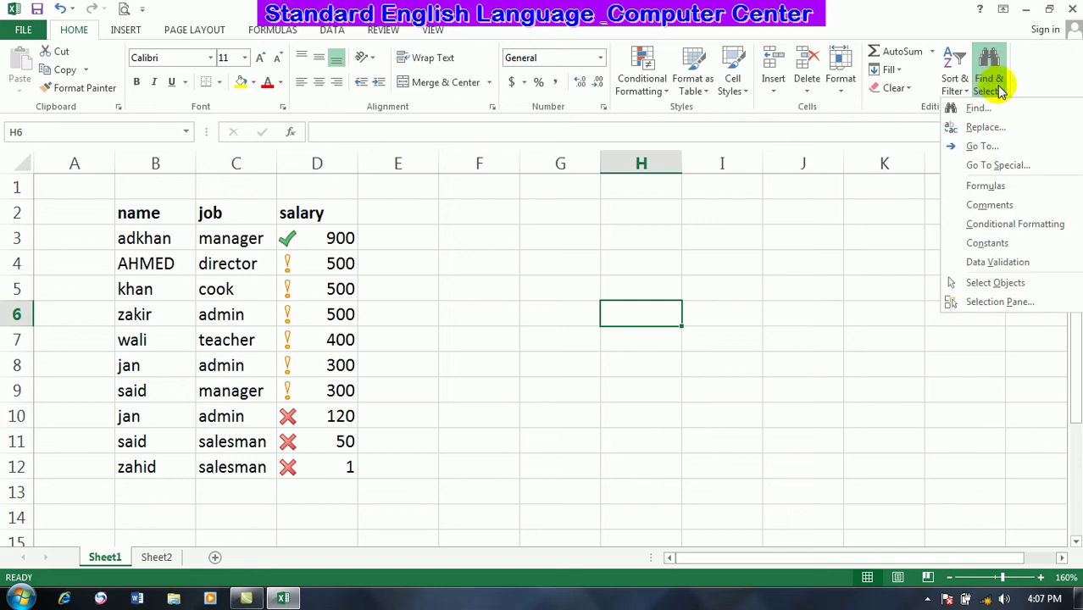
click(986, 166)
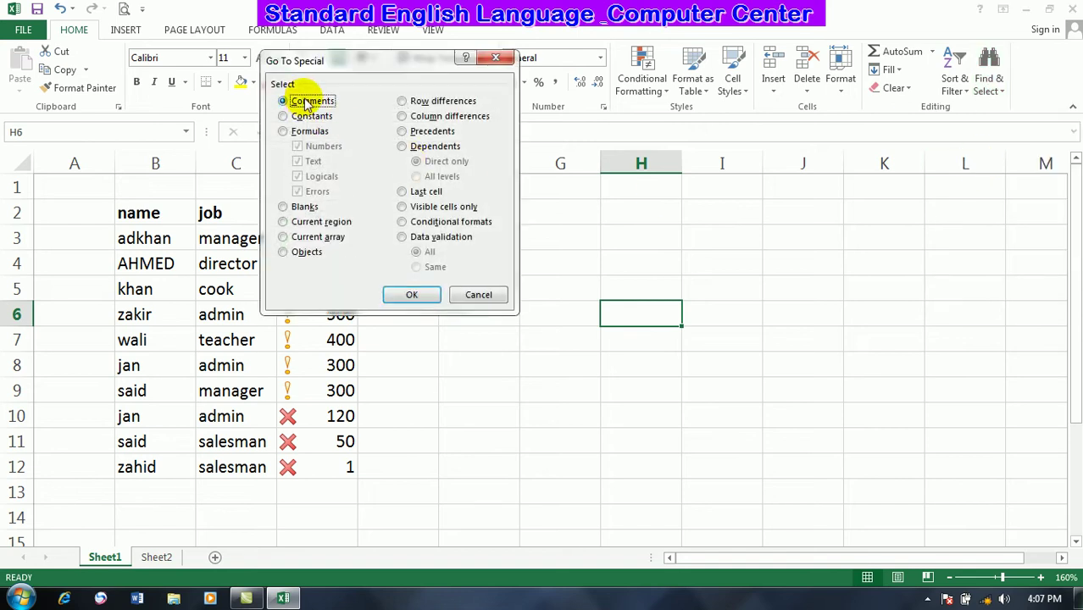
click(479, 295)
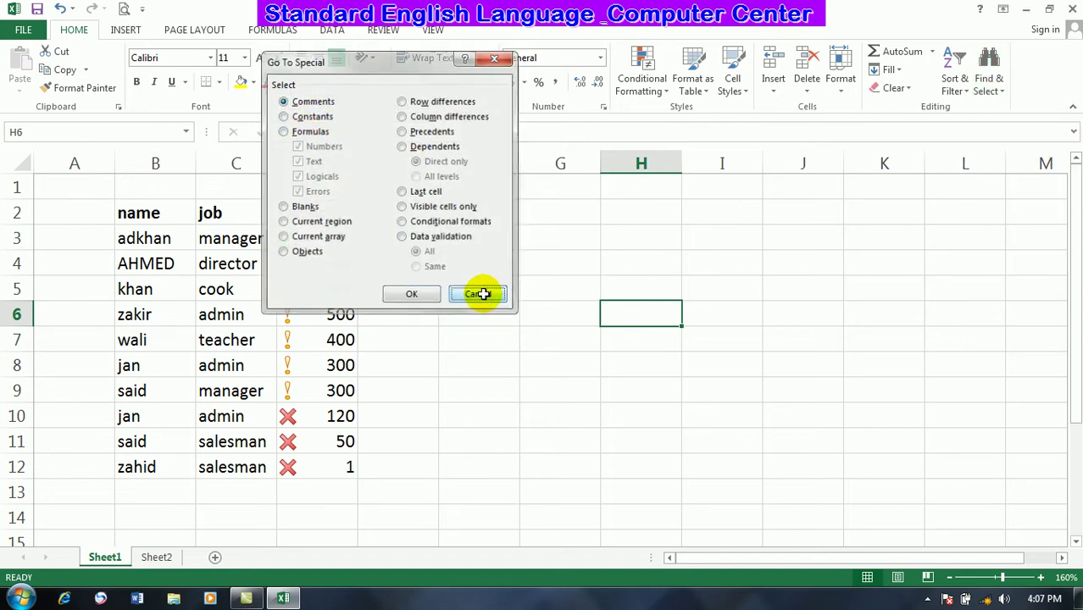
click(604, 285)
- Add comments without any typed text to the job cells C5 and C7
click(822, 559)
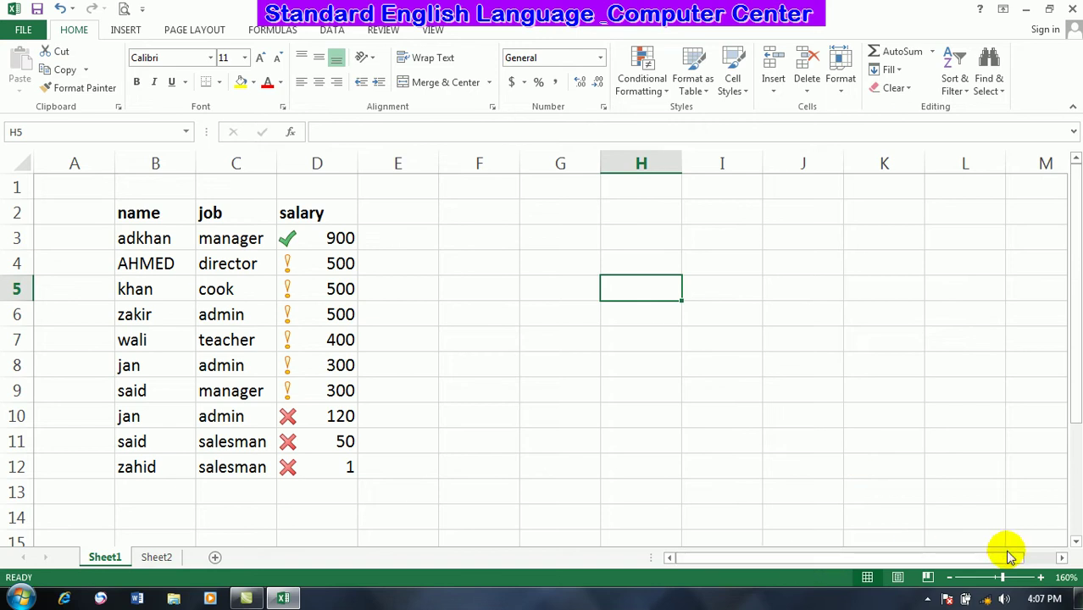
click(950, 578)
click(950, 578)
click(534, 361)
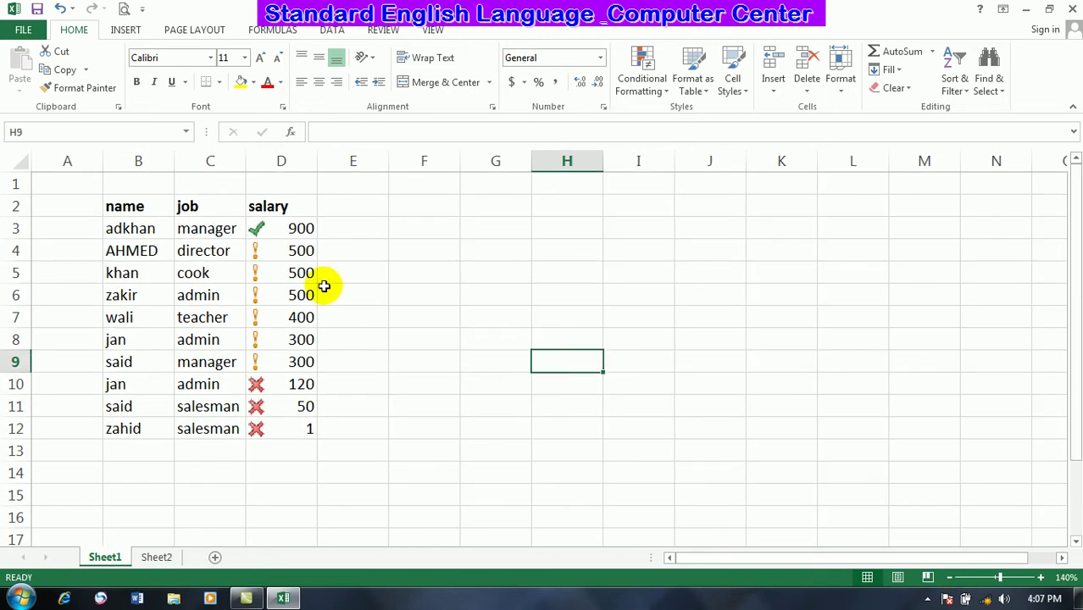
click(206, 269)
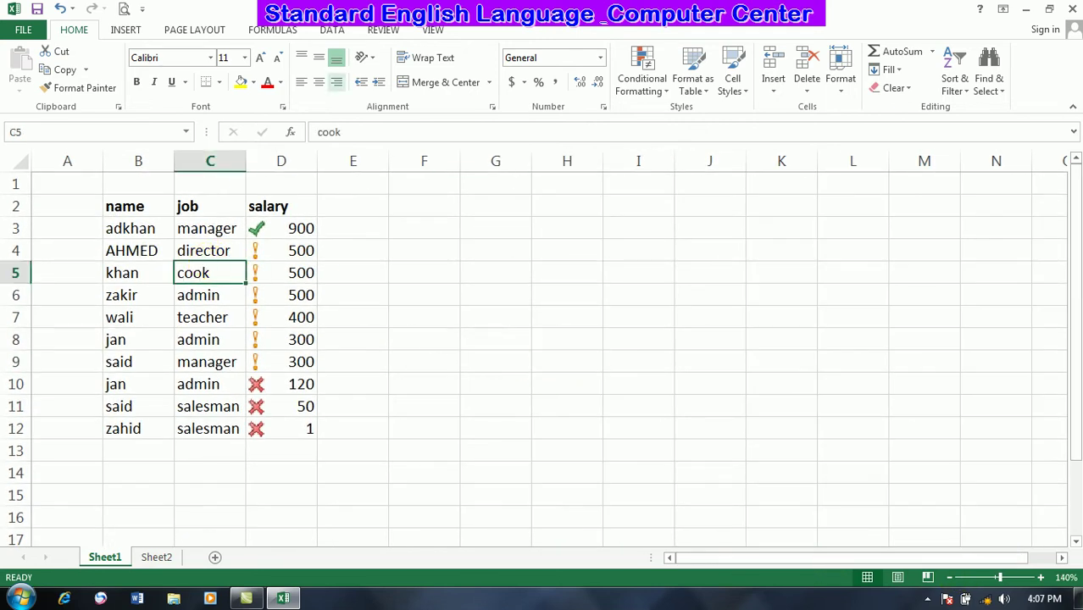
click(381, 30)
click(208, 72)
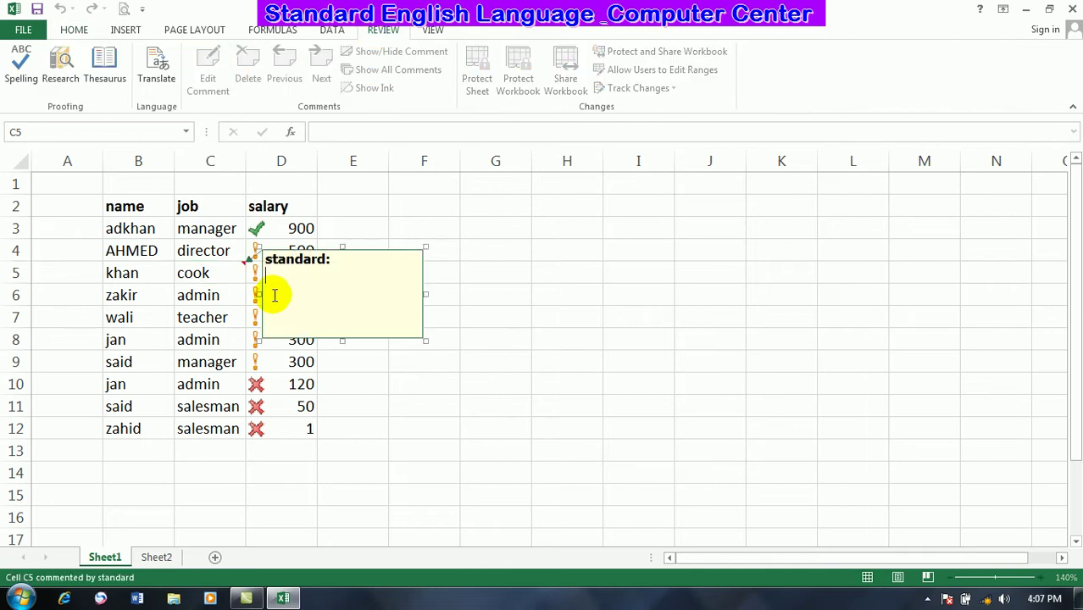
click(201, 310)
click(207, 72)
- Add comments without any typed text to the name cells B3, B6 and B8
click(140, 226)
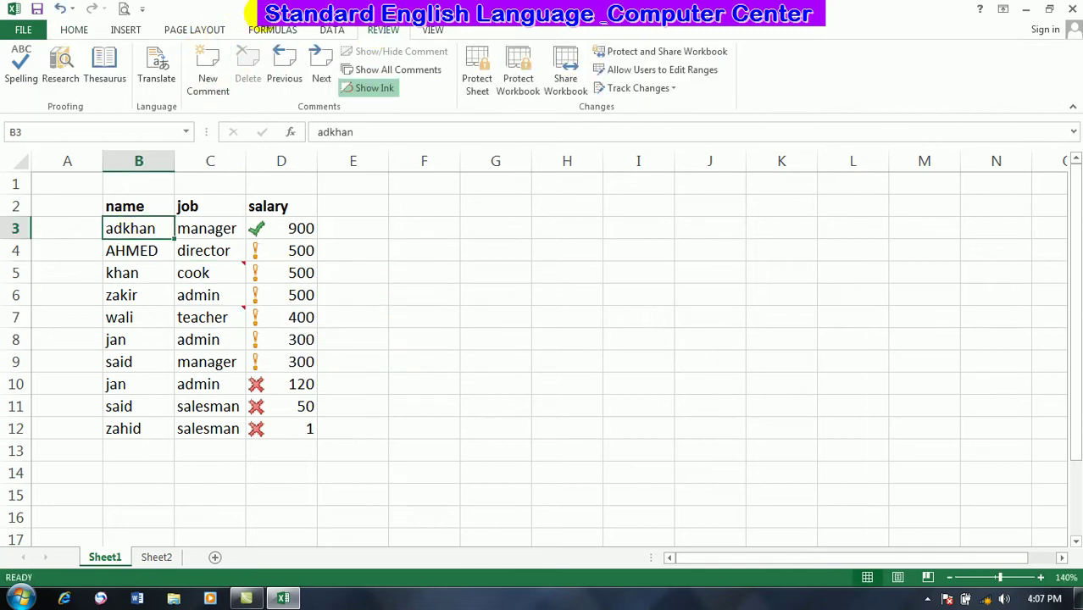
click(212, 66)
click(163, 294)
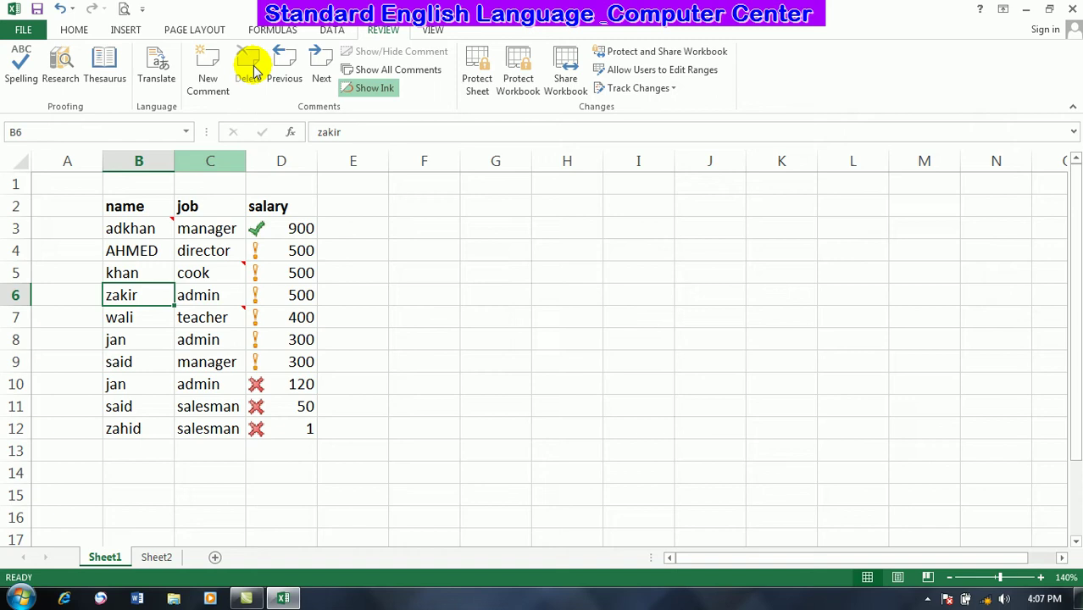
click(208, 72)
click(116, 339)
click(207, 68)
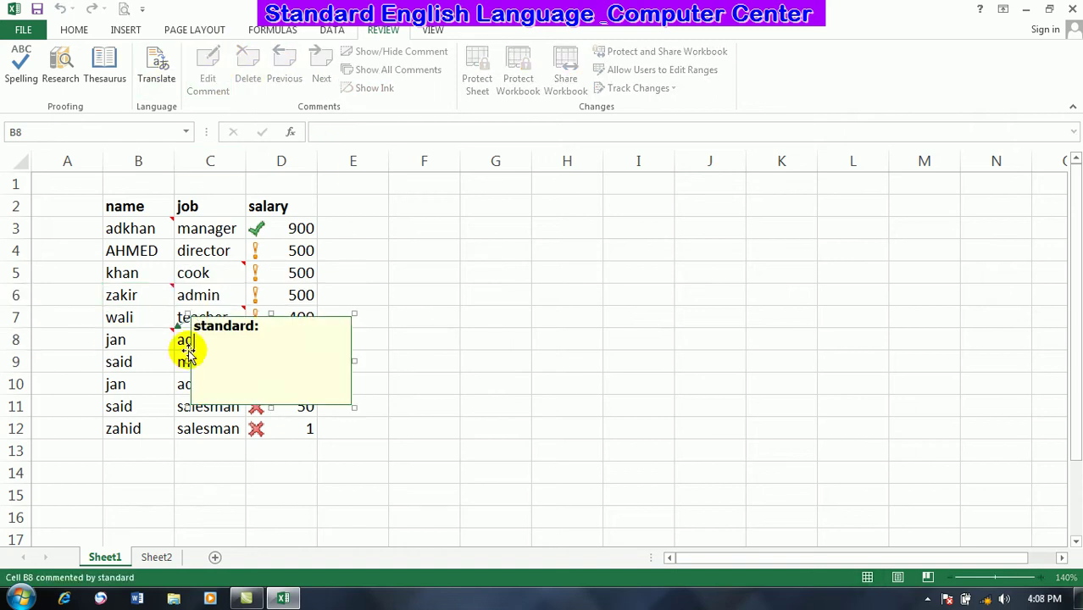
click(158, 369)
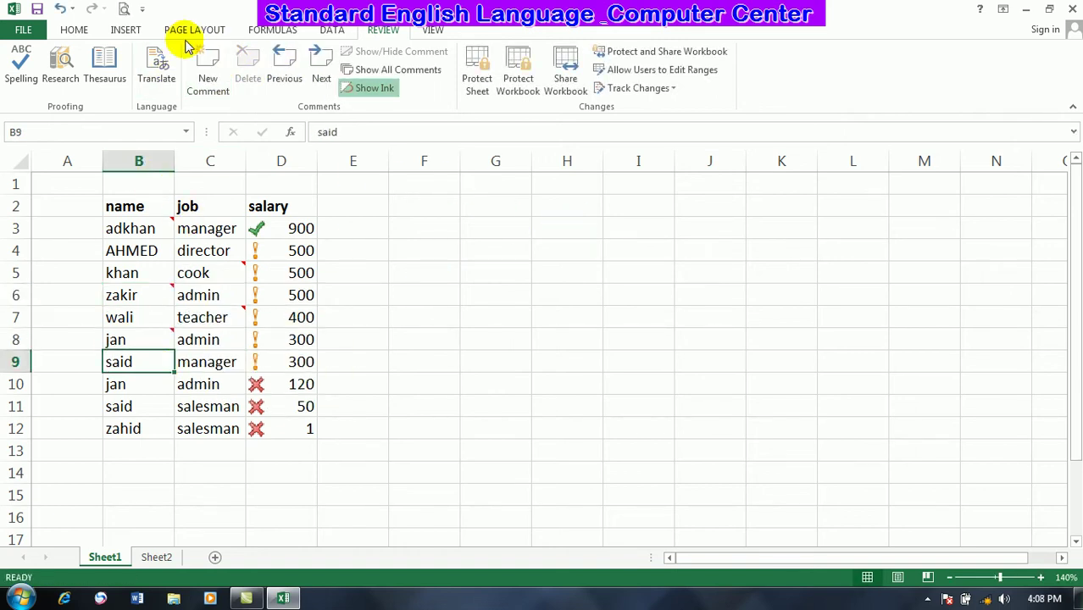
- Look at the comments on C7 and C5, and select all commented cells using Go To Special with Comments
click(90, 30)
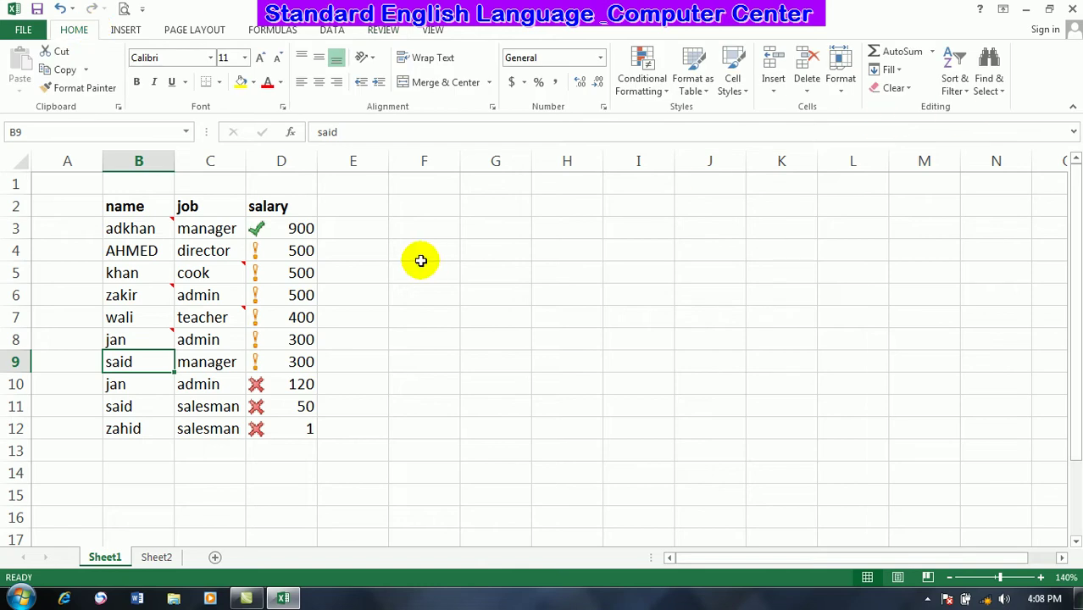
click(271, 292)
click(236, 312)
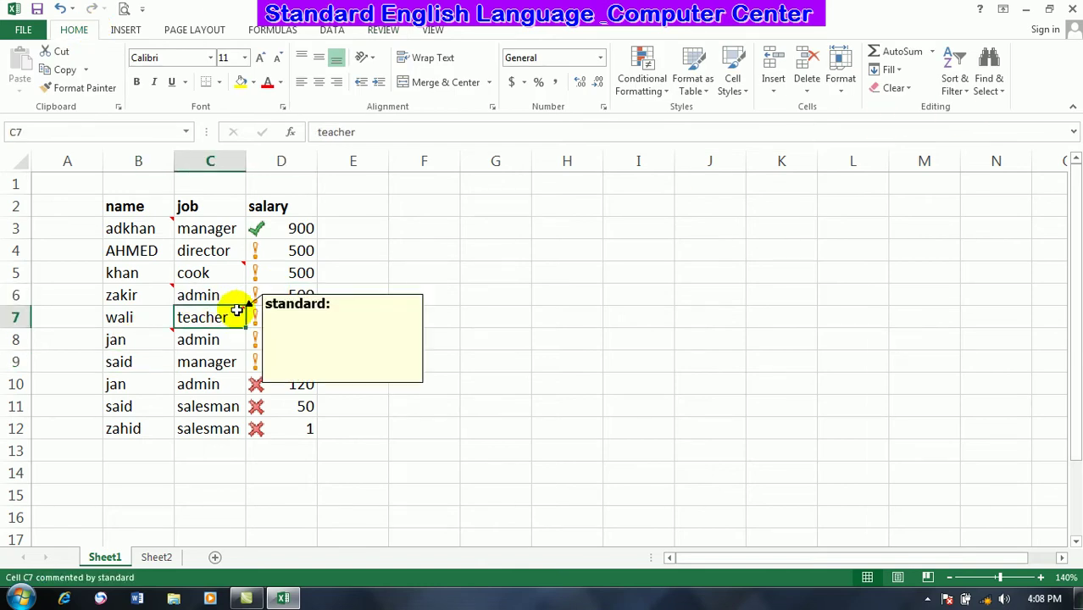
click(228, 269)
click(187, 360)
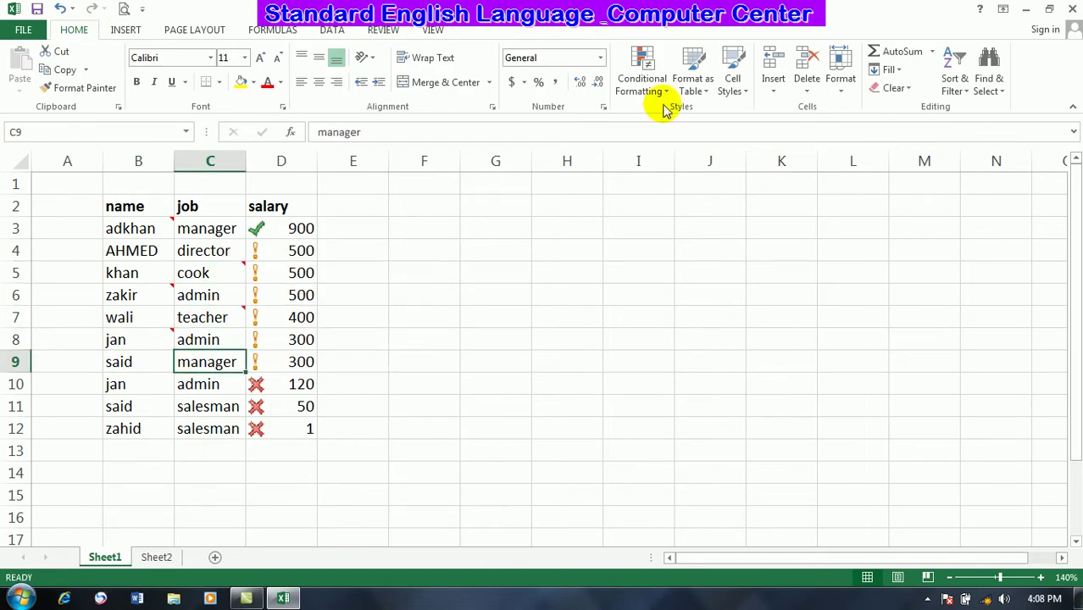
click(993, 82)
click(982, 166)
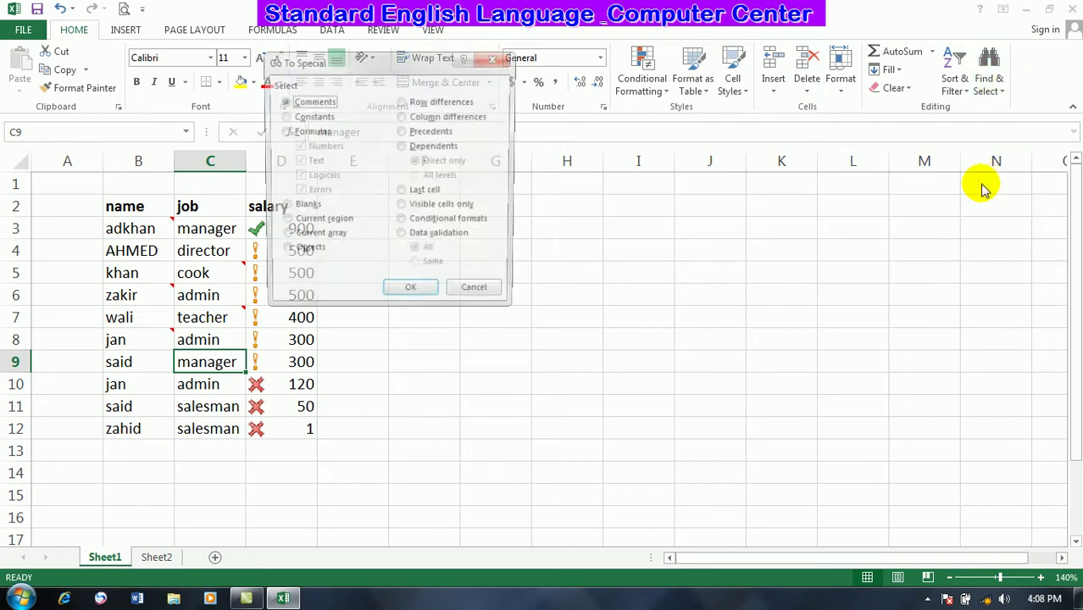
click(411, 294)
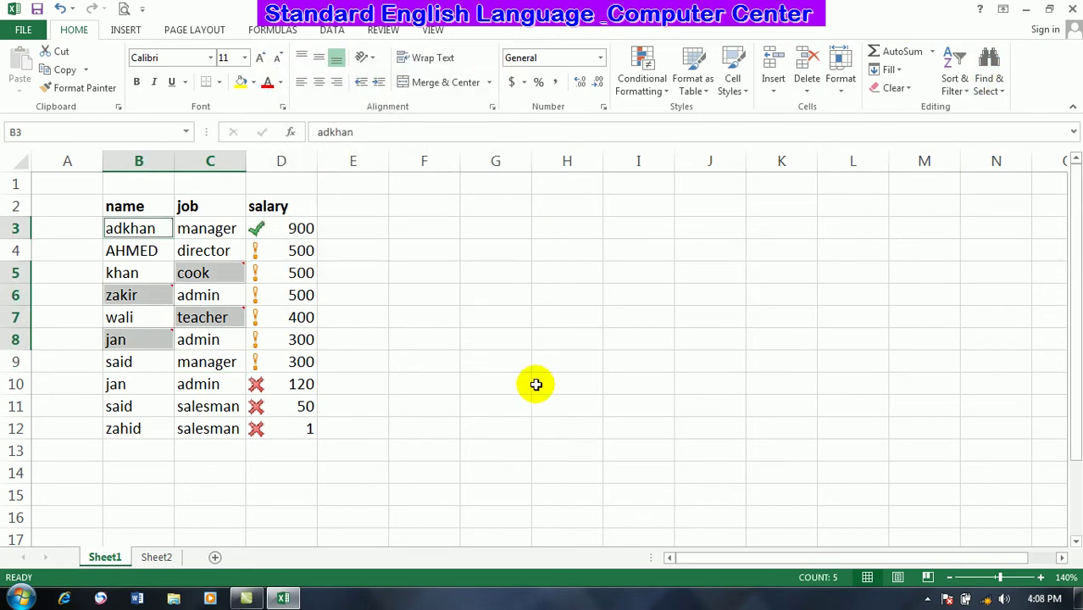
- Review the Constants choice in Go To Special with its Numbers, Text, Logicals and Errors types, and cancel the dialog
click(298, 272)
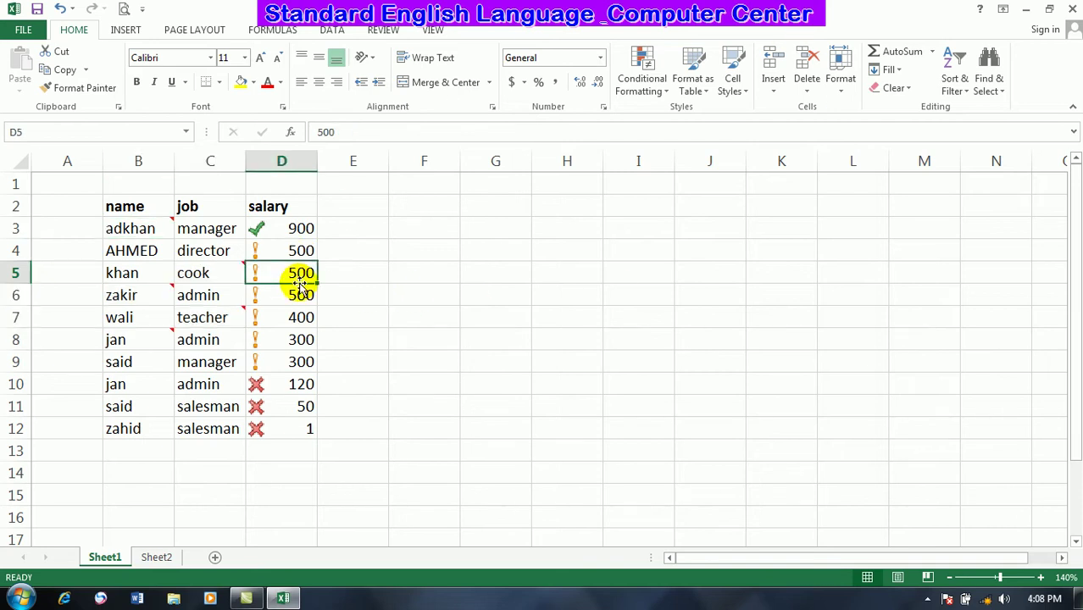
click(987, 78)
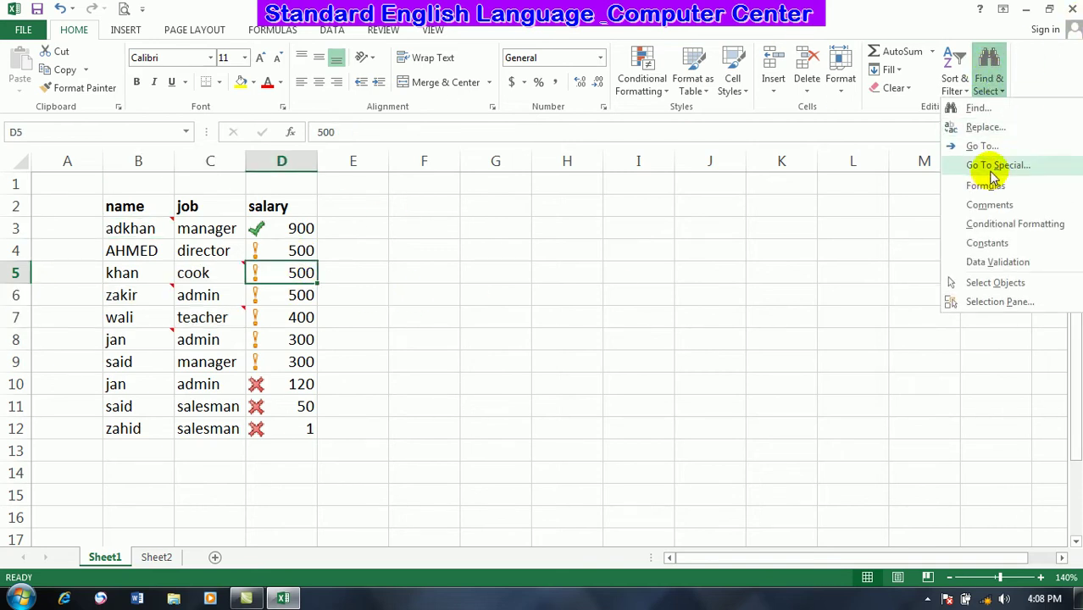
click(993, 168)
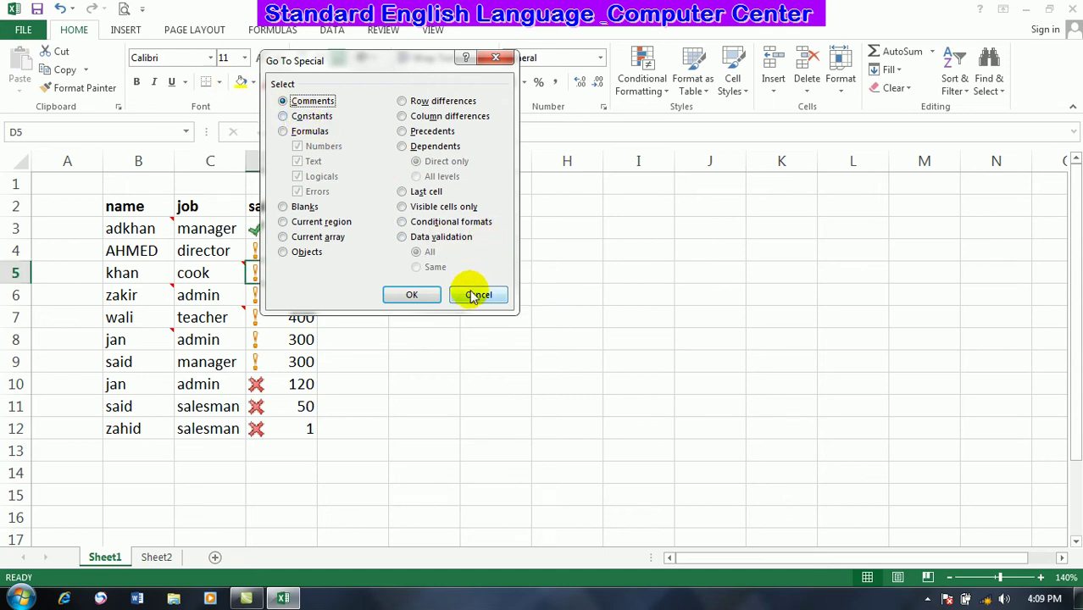
click(309, 118)
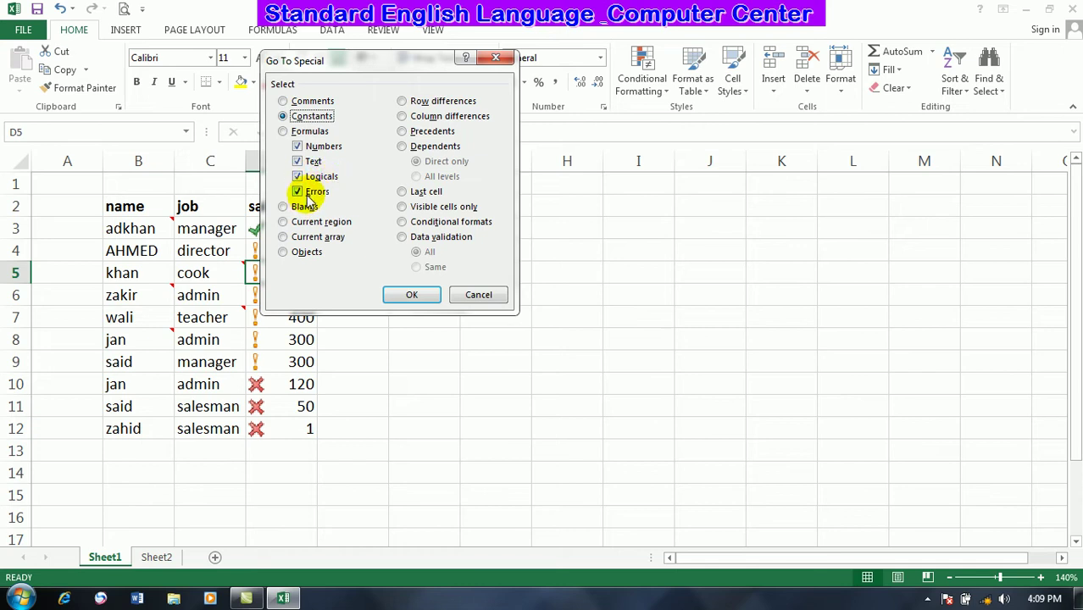
click(483, 296)
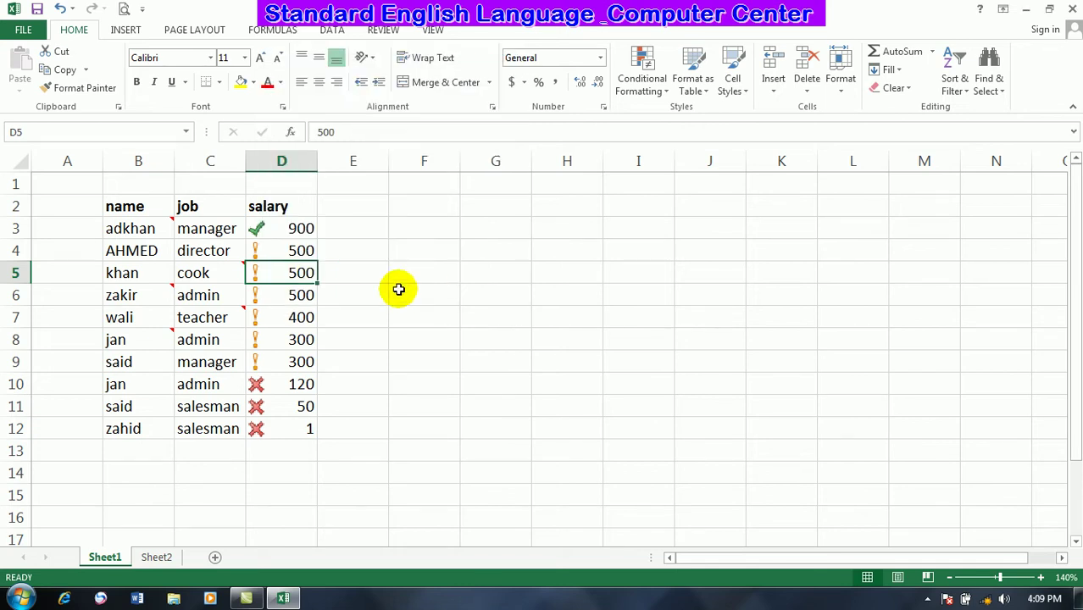
- Replace the job in cell C4 with 23 and the job in cell C7 with 234
click(208, 254)
text(23)
key(Return)
key(Return)
key(Return)
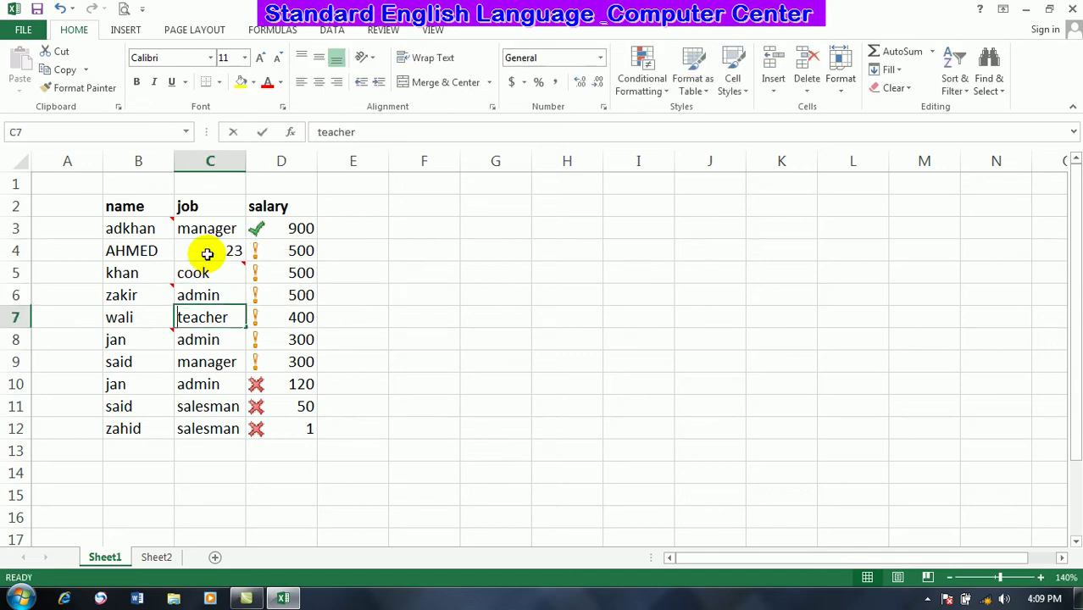
text(234)
key(Return)
- Replace the names in cells B8, B9 and B10 with the numbers 23, 4 and 2
key(Left)
text(23)
key(Return)
text(4)
key(Return)
text(2)
- Replace the jobs in cells C10, C11 and C12 with the numbers 43, 2 and 323
key(Right)
text(43)
key(Return)
text(2)
key(Return)
text(323)
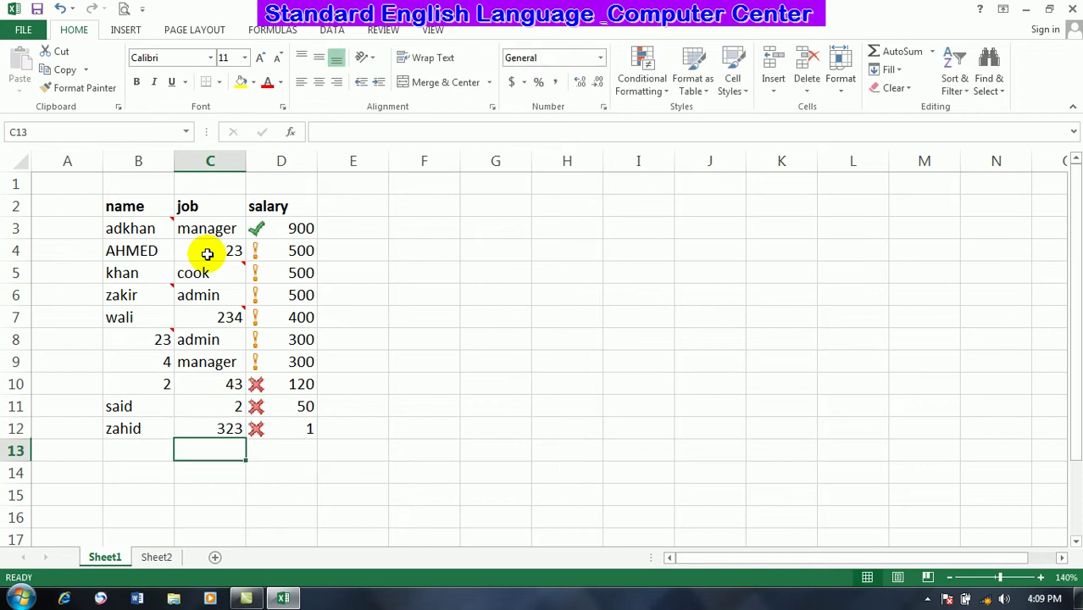
- Replace the name in cell B6 with 23 and the name in cell B3 with 3
key(Left)
key(Up)
key(Up)
key(Up)
key(Up)
key(Up)
key(Up)
text(23)
key(Up)
key(Up)
key(Up)
text(3)
key(Right)
click(351, 271)
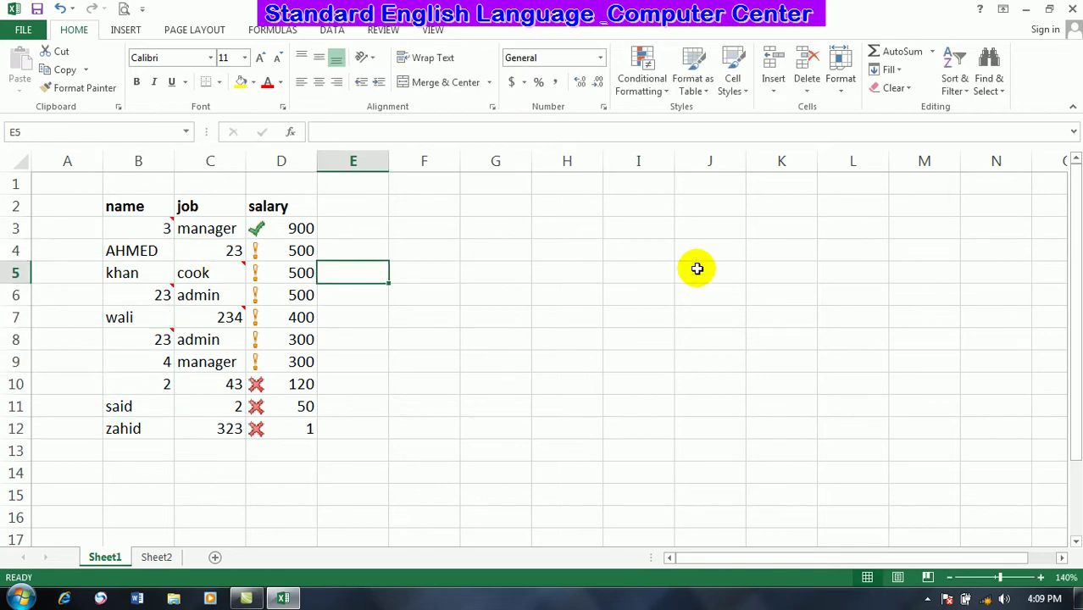
- Select only the cells holding constant numbers using Go To Special, excluding Text, Logicals and Errors
click(993, 85)
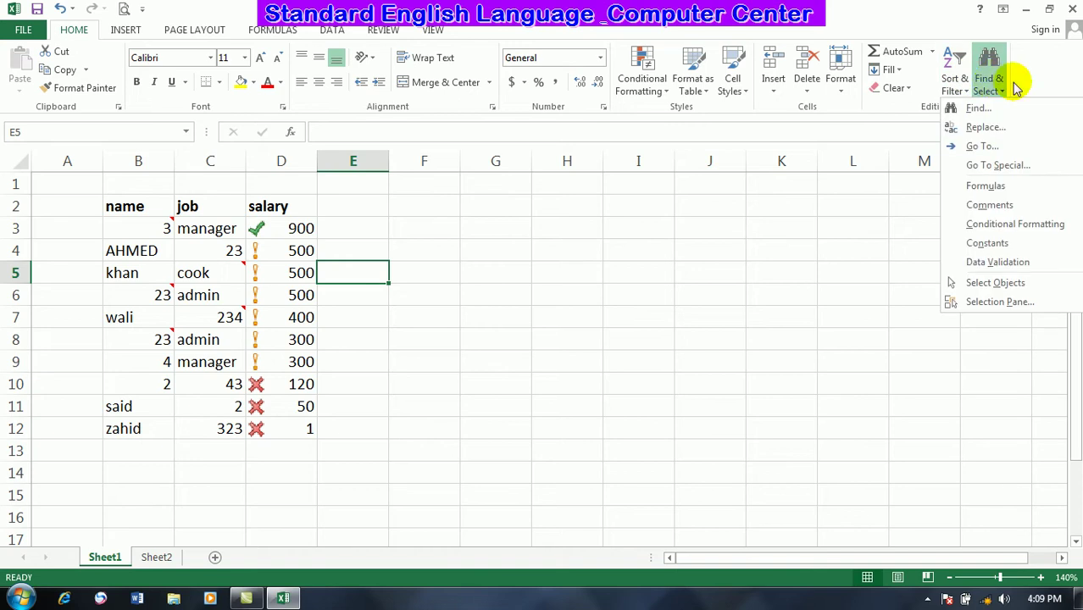
click(993, 163)
click(308, 117)
click(312, 161)
click(319, 177)
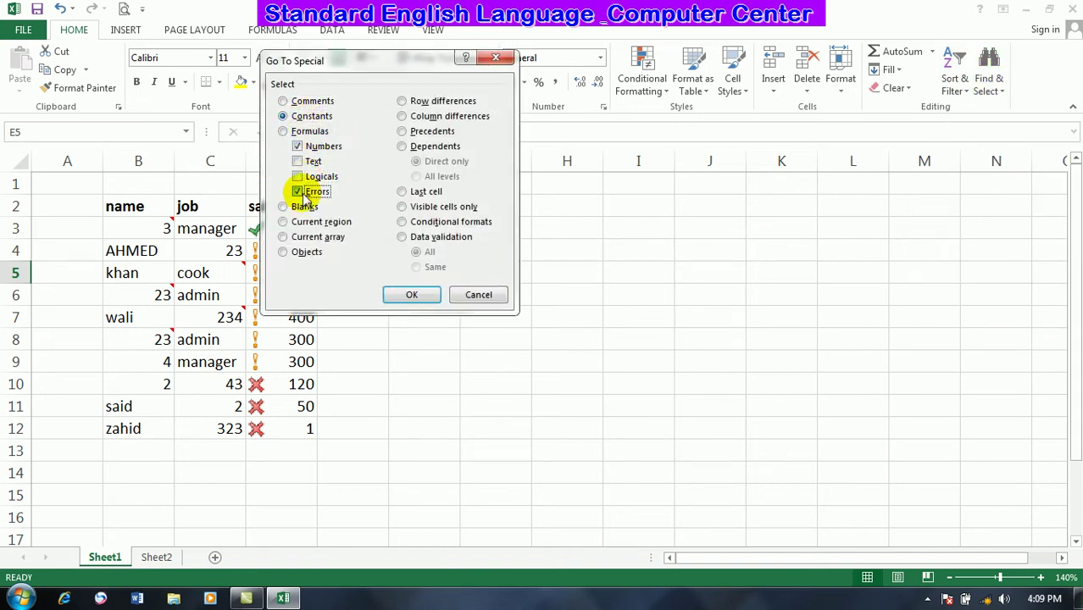
click(309, 193)
click(411, 294)
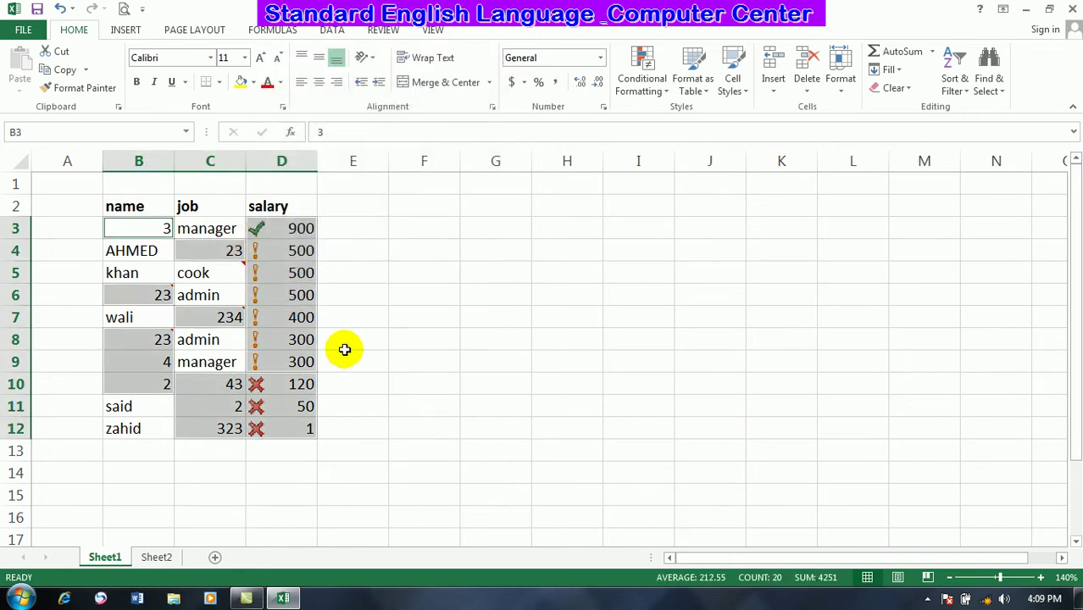
- Clear the contents of the selected number cells, and undo that deletion along with the last entry in B3
text(=)
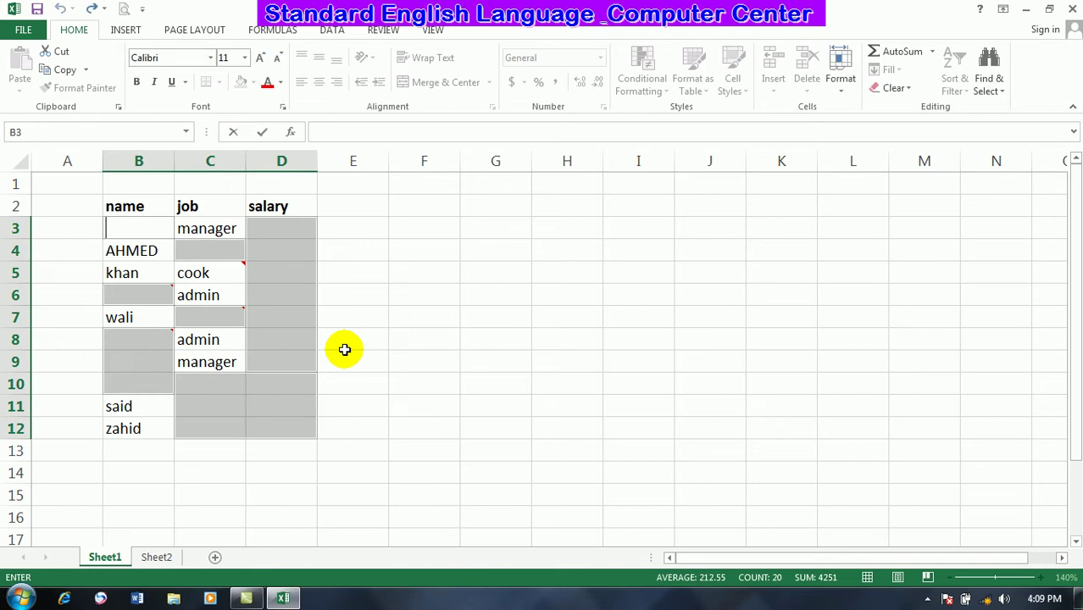
key(Escape)
key(Return)
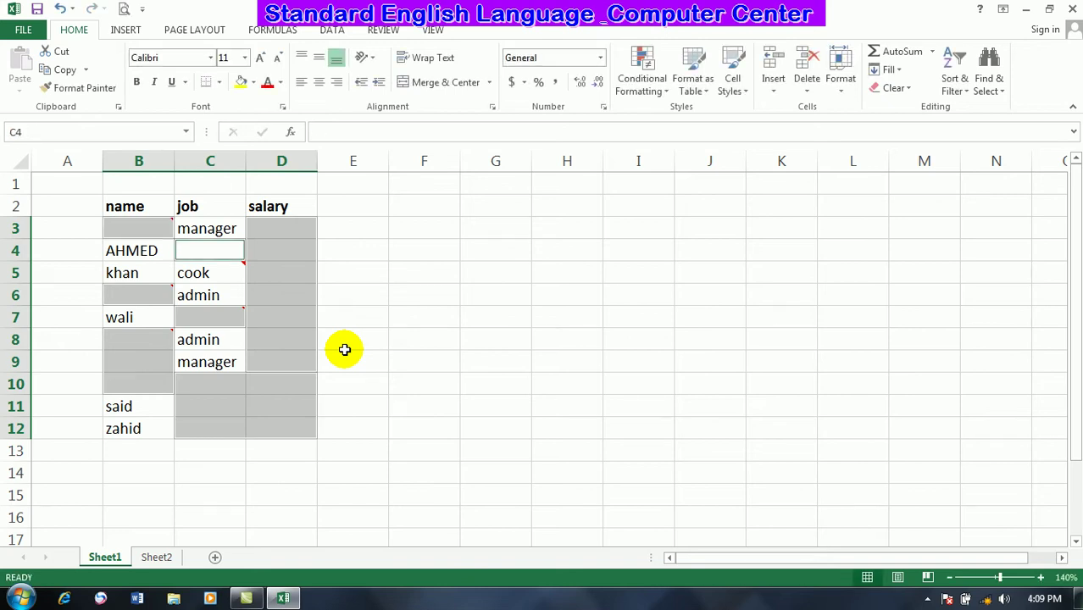
key(shift+Return)
click(375, 358)
key(ctrl+z)
key(ctrl+z)
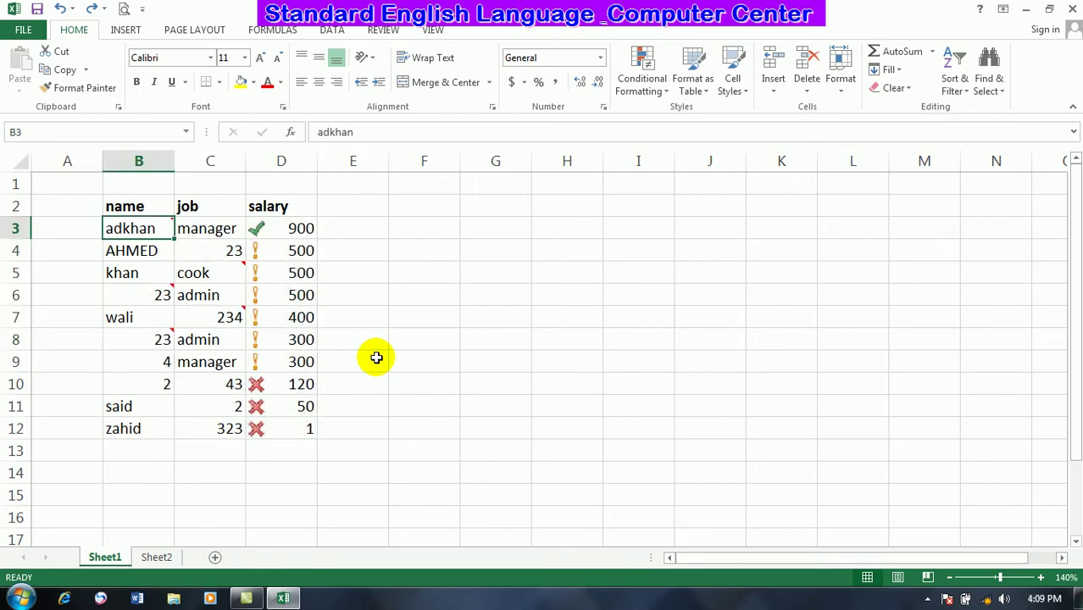
- Replace the name in cell B3 with y
text(y)
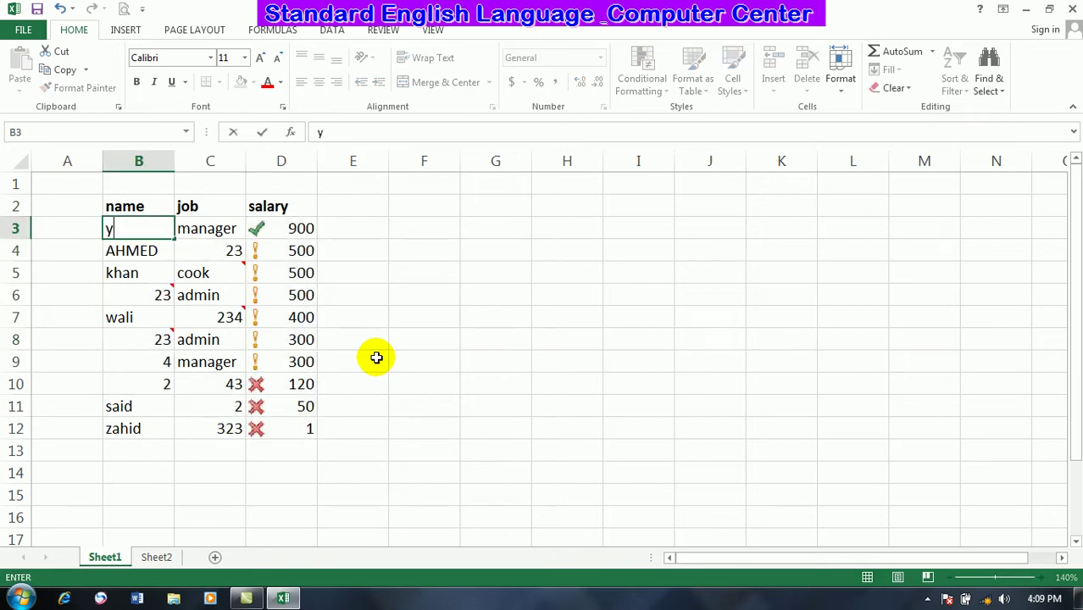
click(303, 315)
- Select only the cells holding constant text using Go To Special, excluding Numbers, Logicals and Errors
click(989, 64)
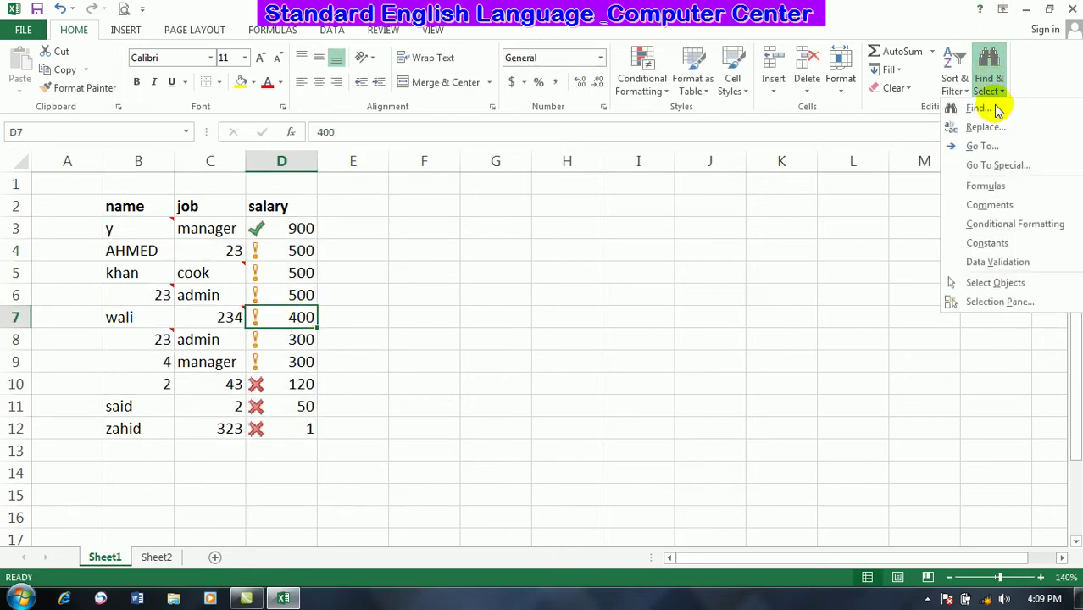
click(985, 162)
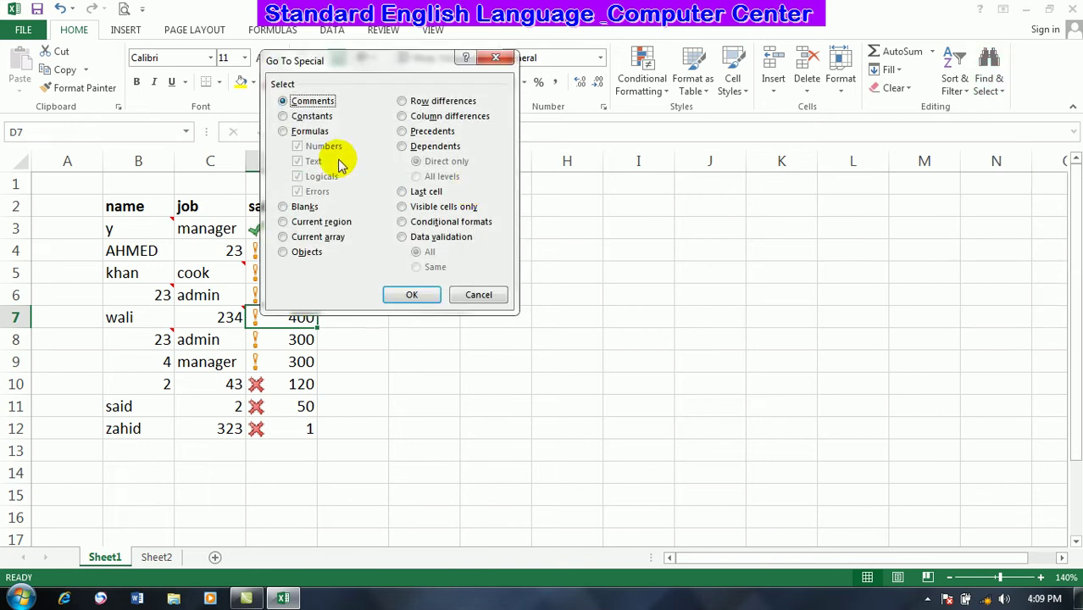
click(312, 118)
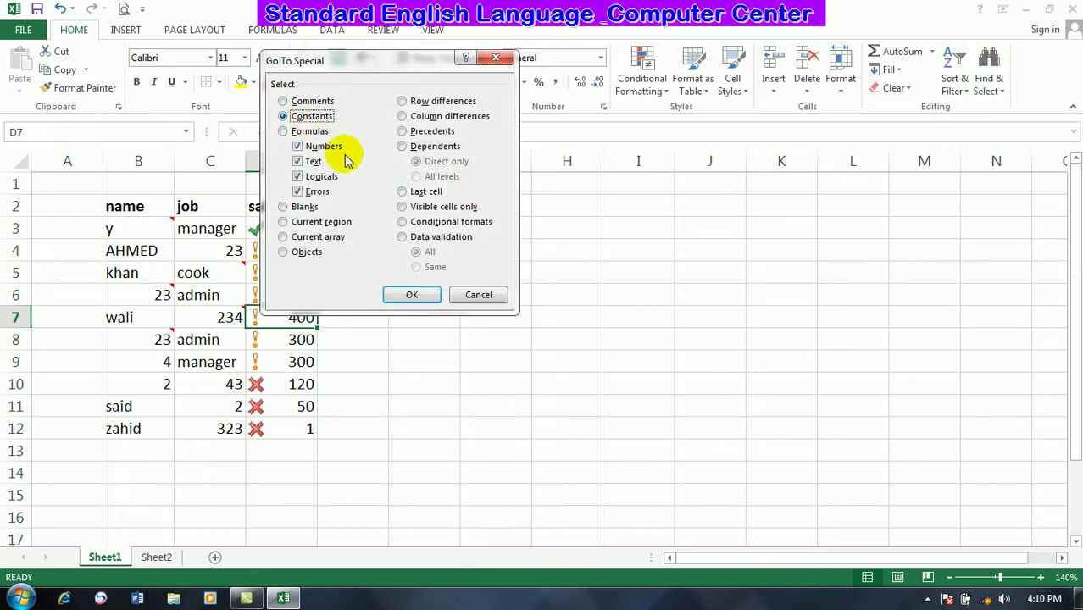
click(314, 192)
click(313, 147)
click(413, 295)
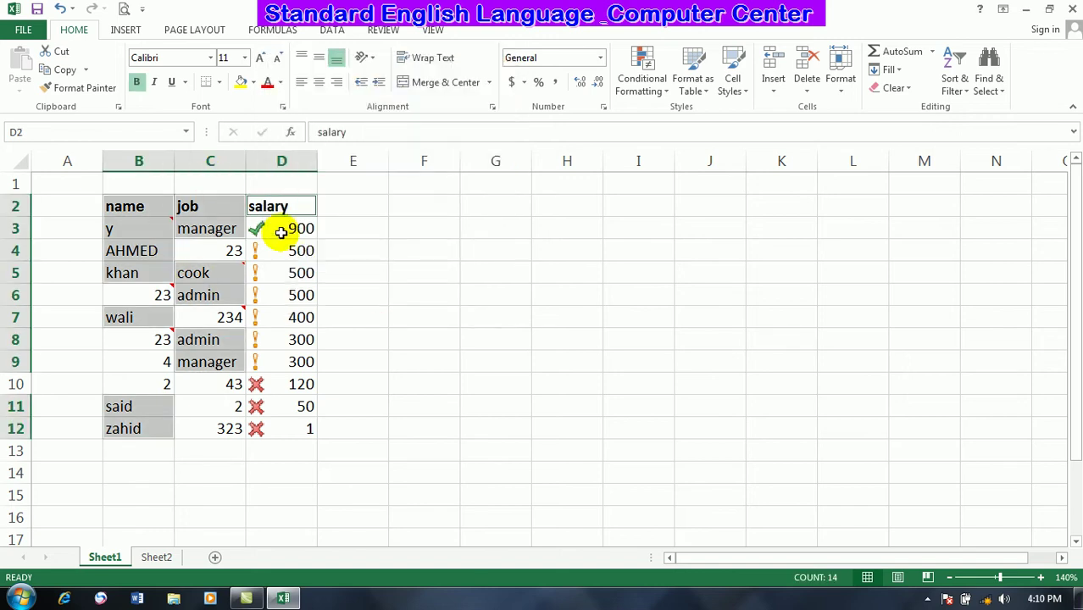
- Review the Formulas choice in Go To Special with its Numbers, Text, Logicals and Errors types, and cancel the dialog
click(404, 290)
click(988, 85)
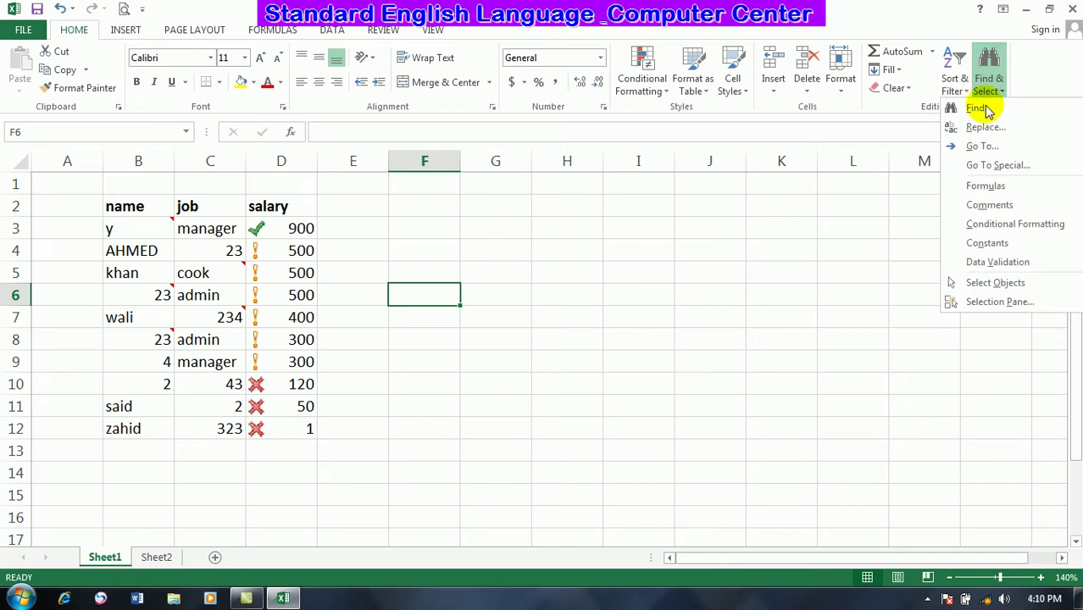
click(996, 166)
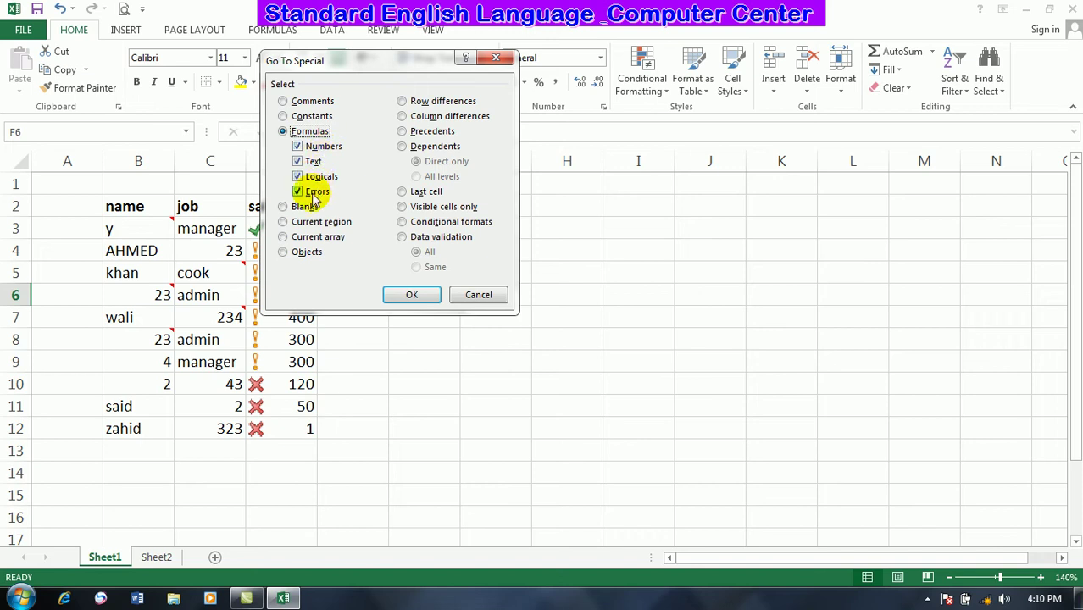
click(488, 301)
- Enter the logical formulas =20+20=40 in cell H5 and =1+1=20 in cell H6
click(588, 281)
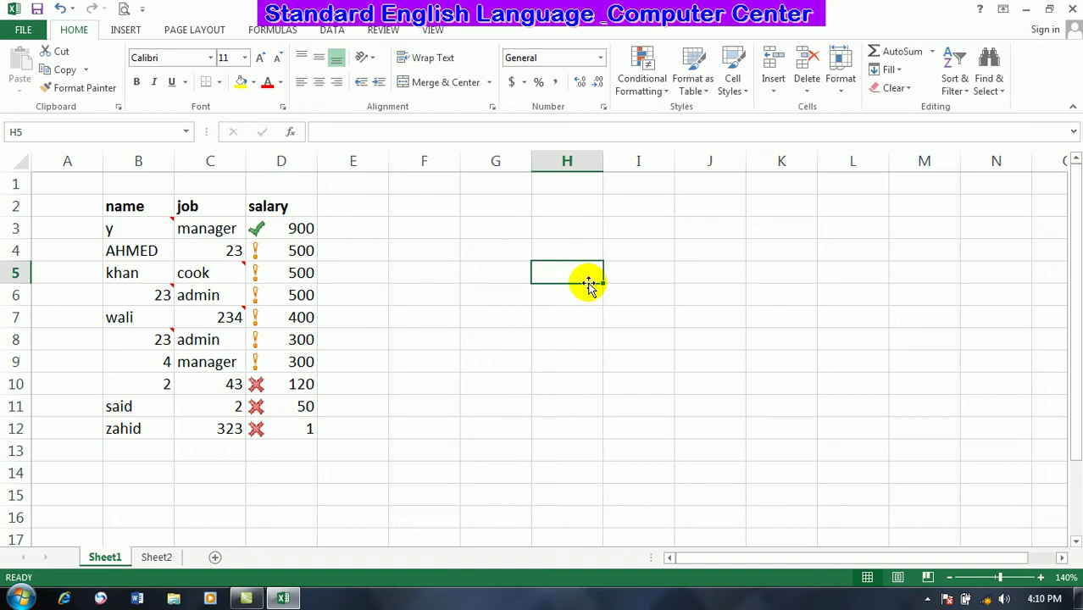
text(=)
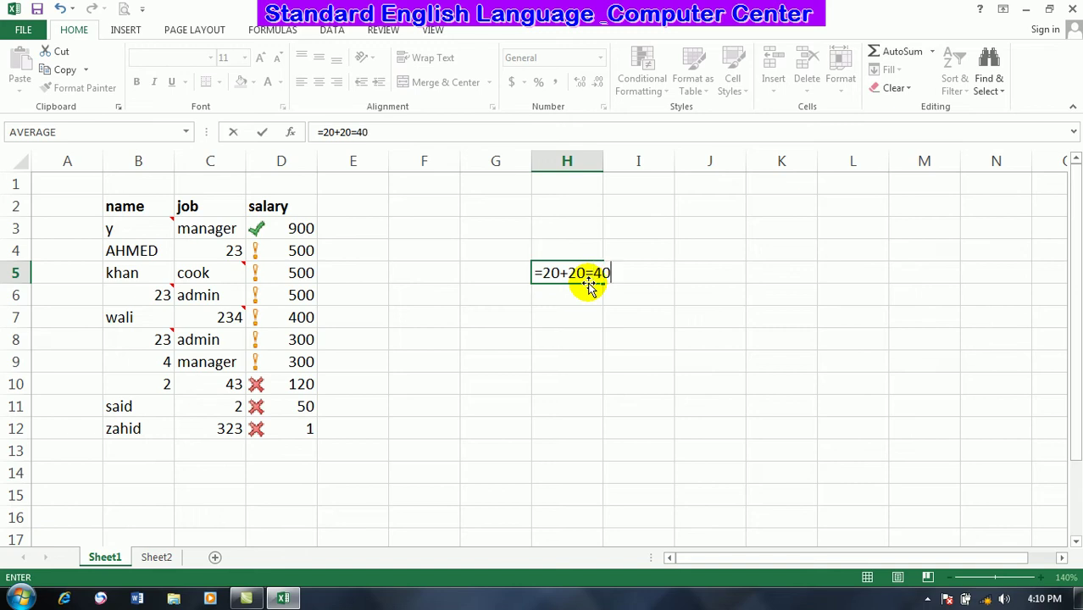
text(20+20=40)
key(Return)
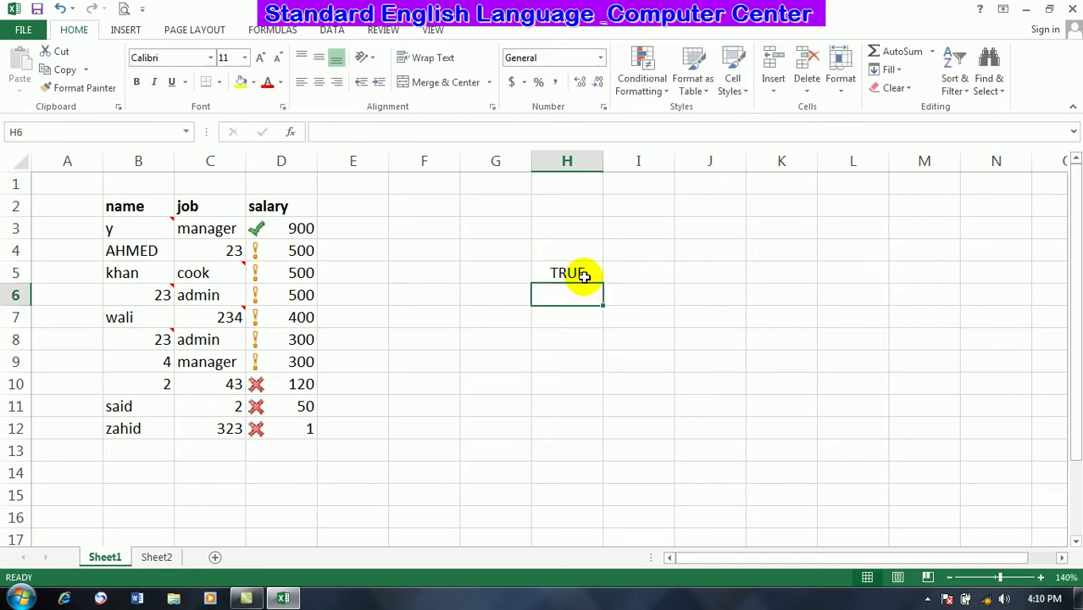
text(=1+1=20)
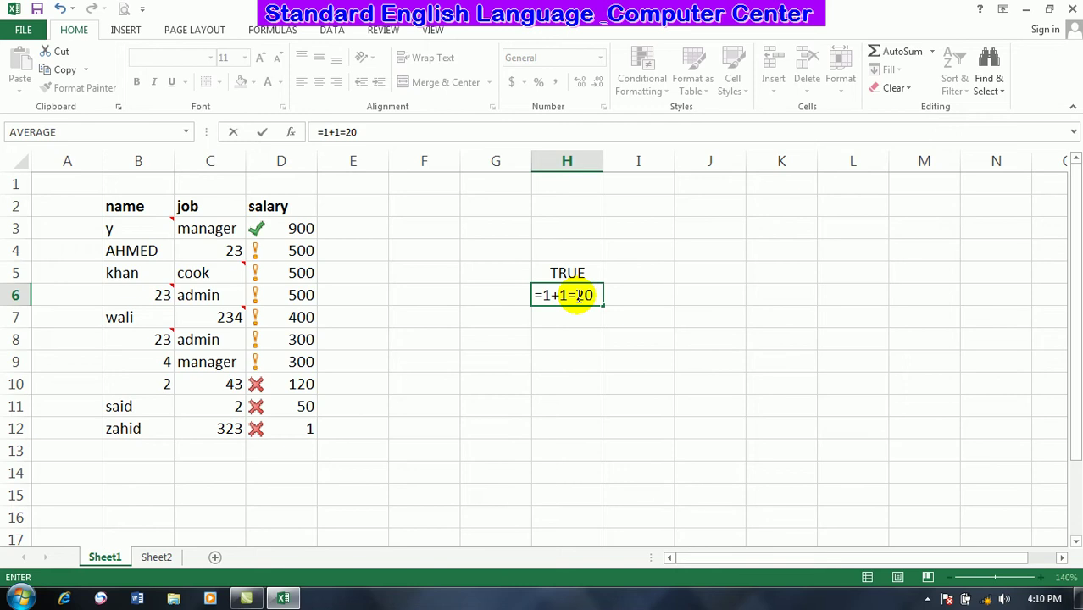
key(Return)
- Select only the formula cells that return logical values using Go To Special, excluding Numbers, Text and Errors
click(694, 247)
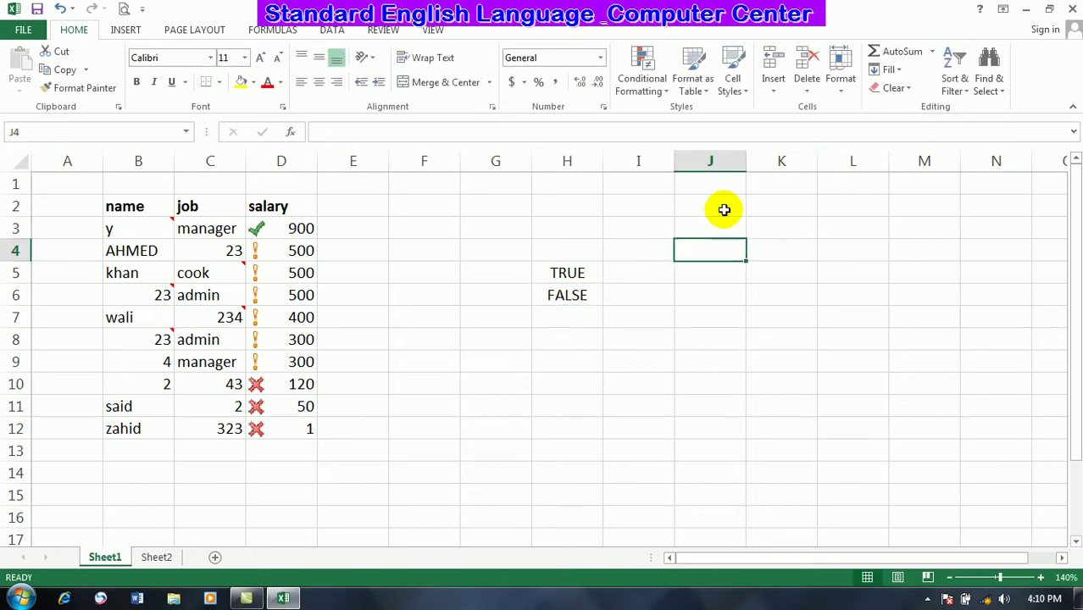
click(983, 91)
click(986, 163)
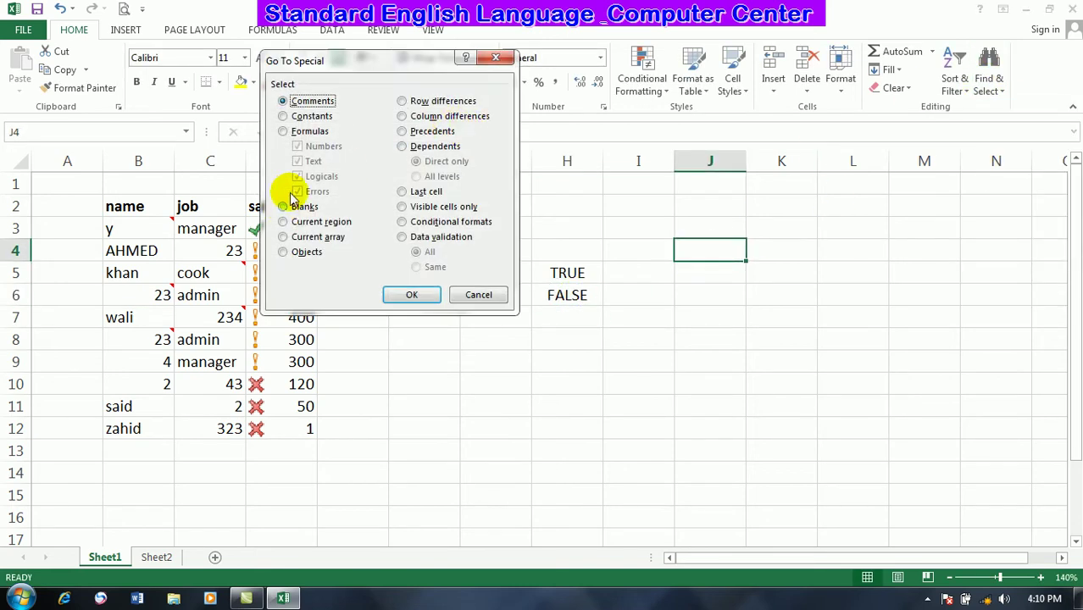
click(305, 132)
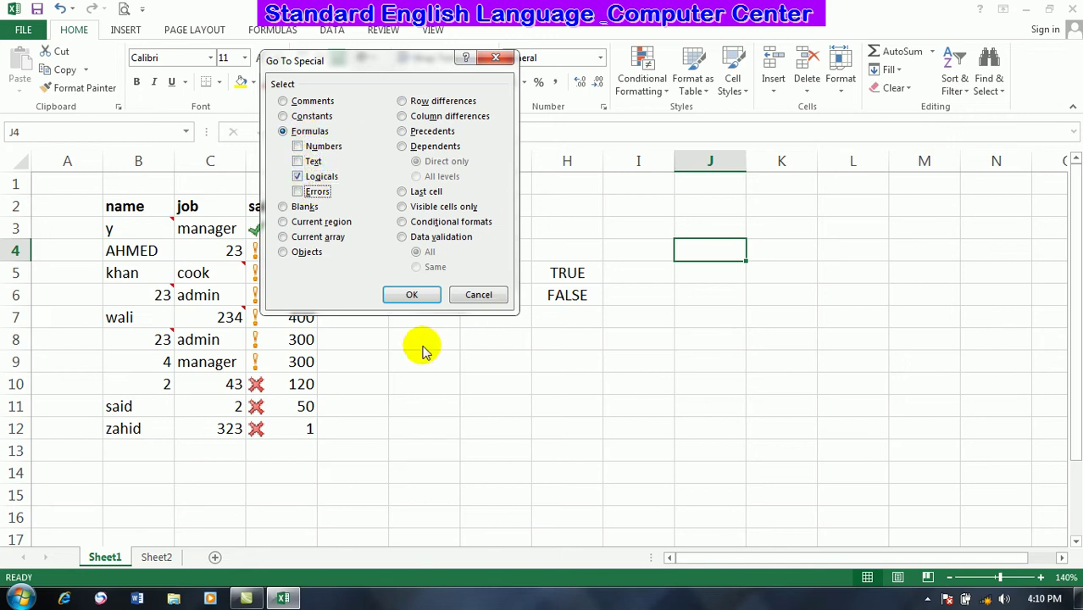
click(412, 295)
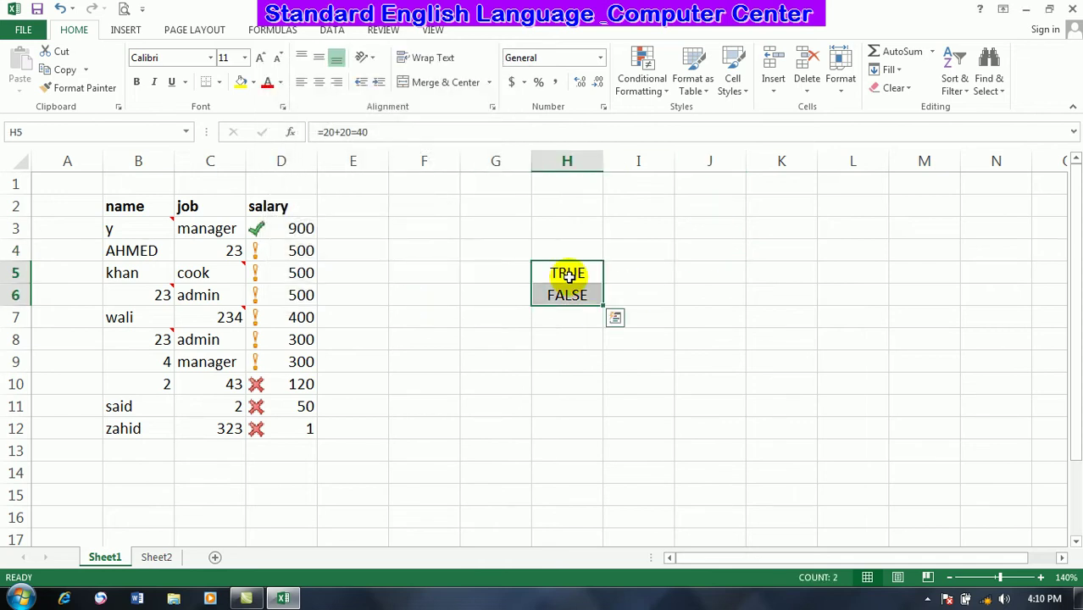
click(739, 232)
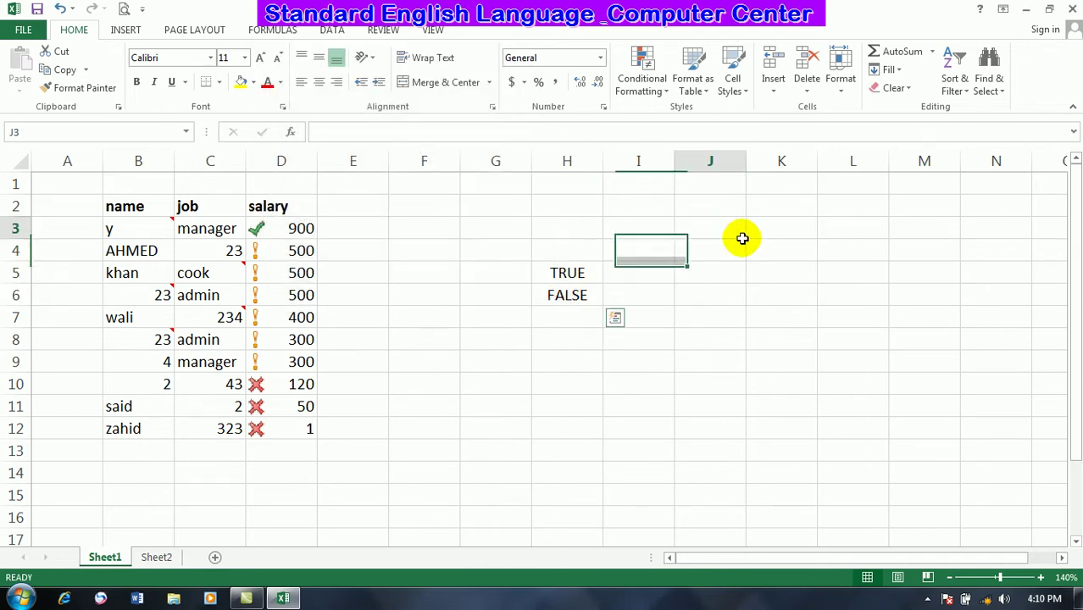
click(989, 75)
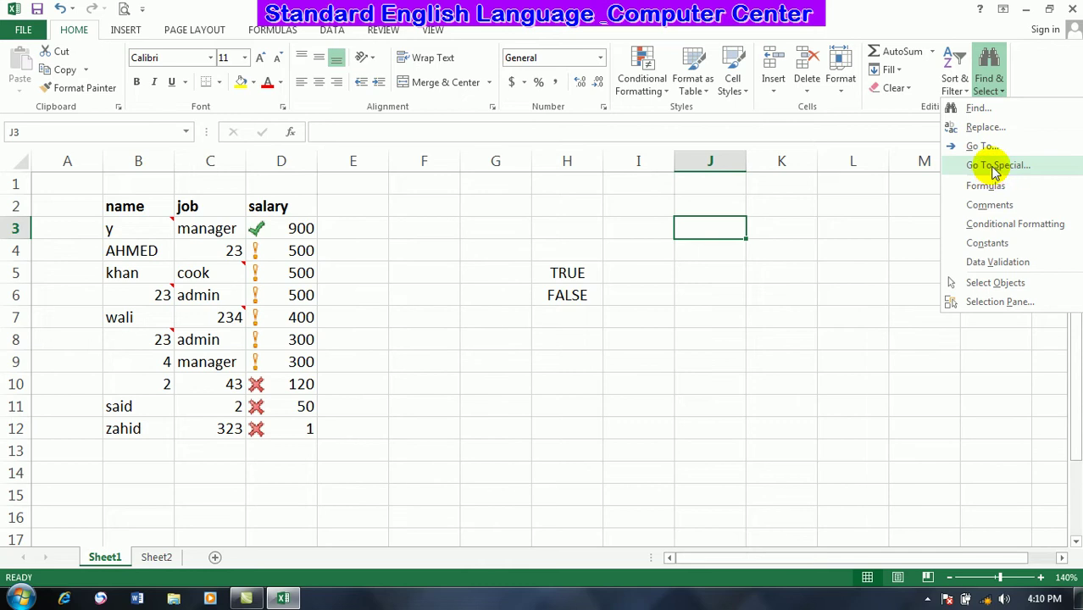
click(995, 167)
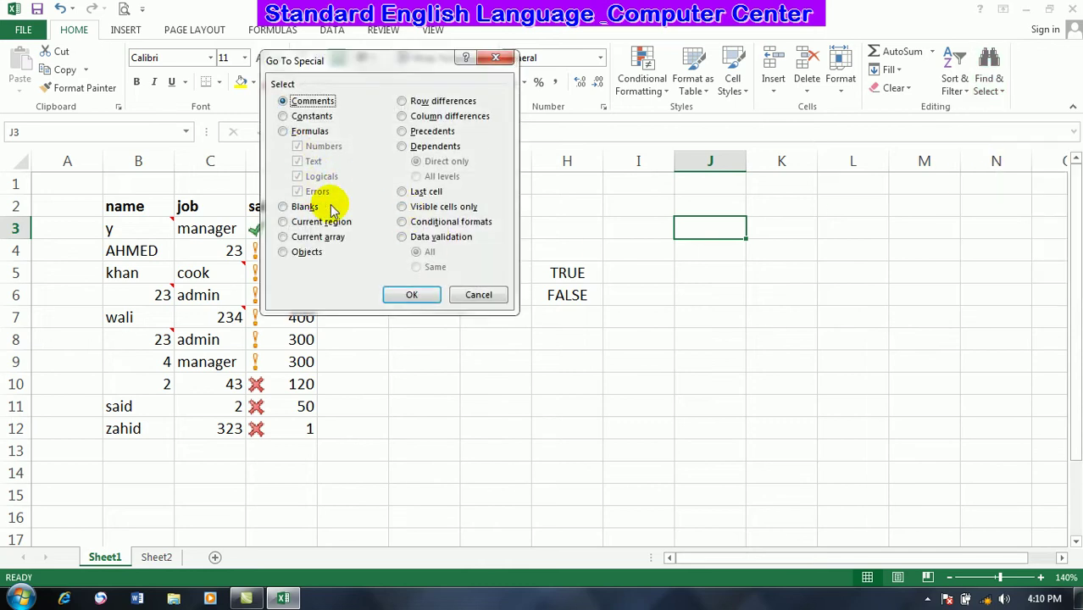
click(480, 293)
- Enter the invalid formula =abc+234 in cell H10
click(599, 378)
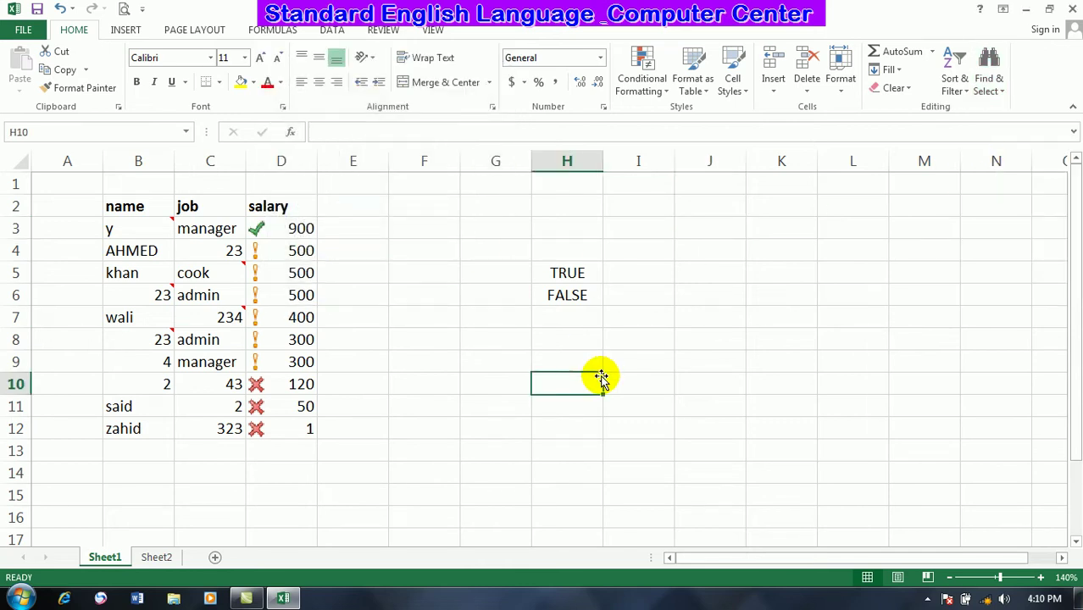
text(=abc+234)
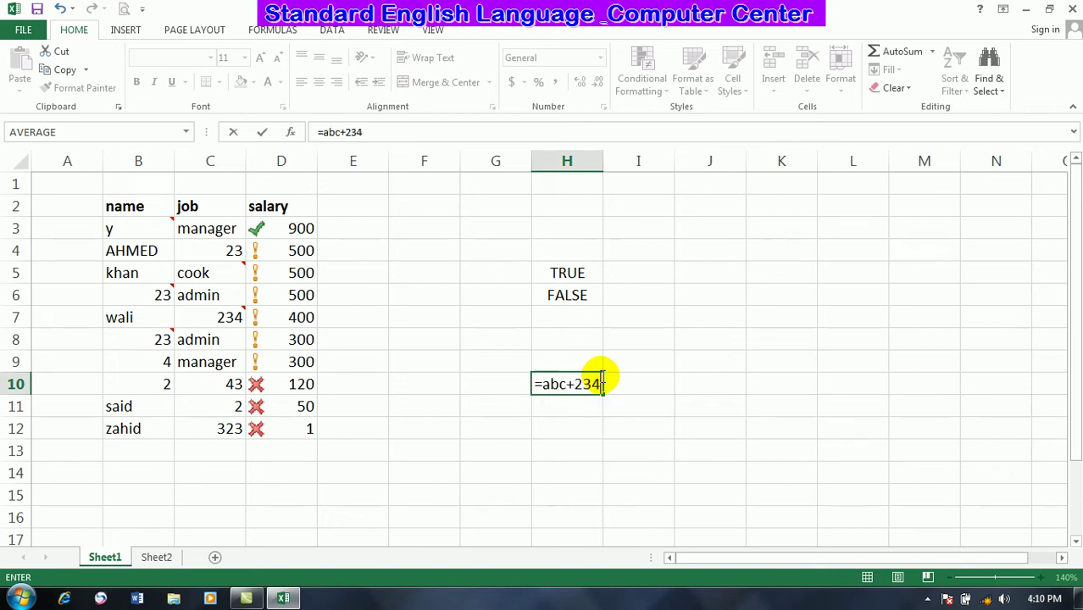
key(Return)
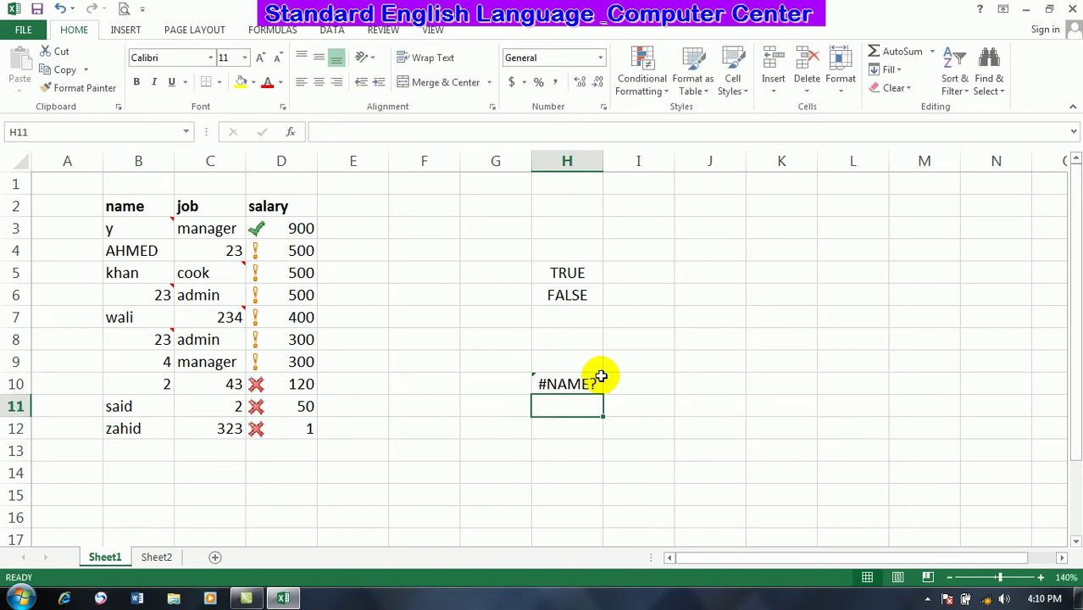
- Try the formula =amn;lasjd;f in cell J9, and replace it with a formula that uses an undefined name
click(685, 365)
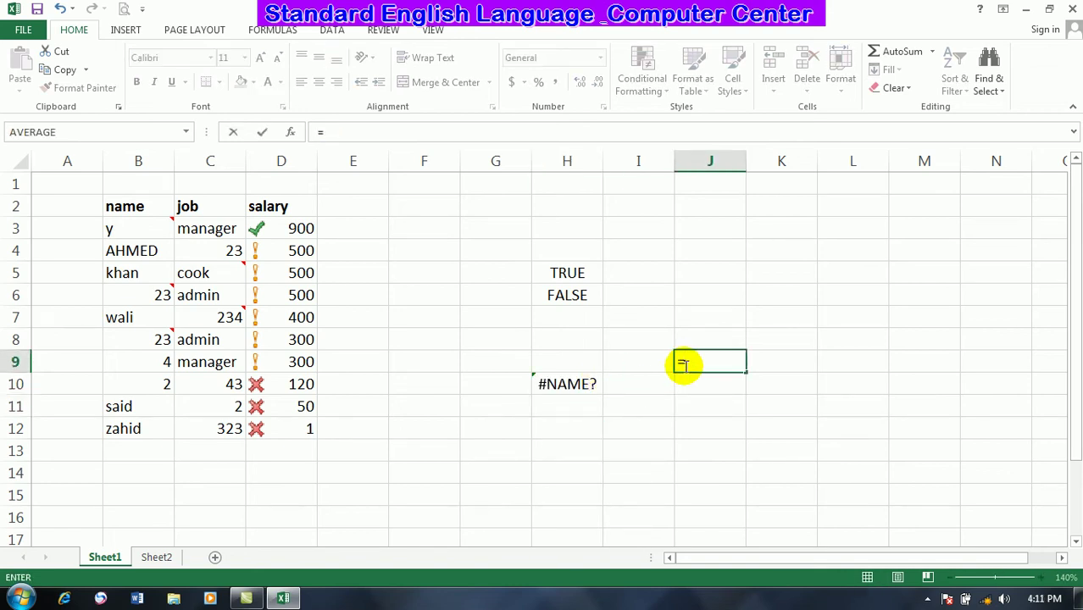
text(=amn)
key(Return)
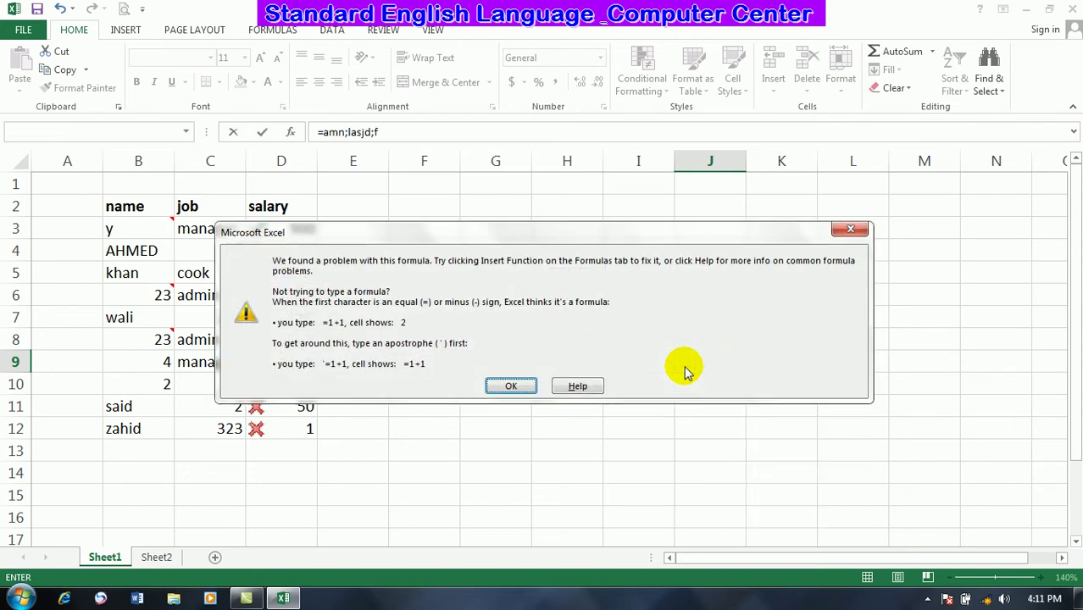
click(514, 385)
drag(765, 367, 683, 363)
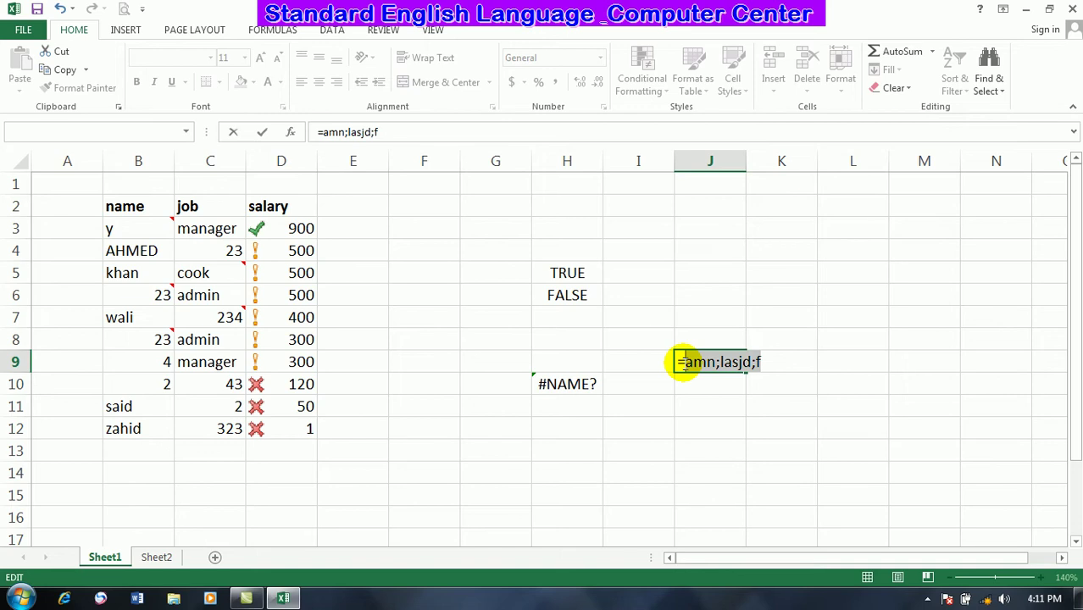
key(BackSpace)
key(Return)
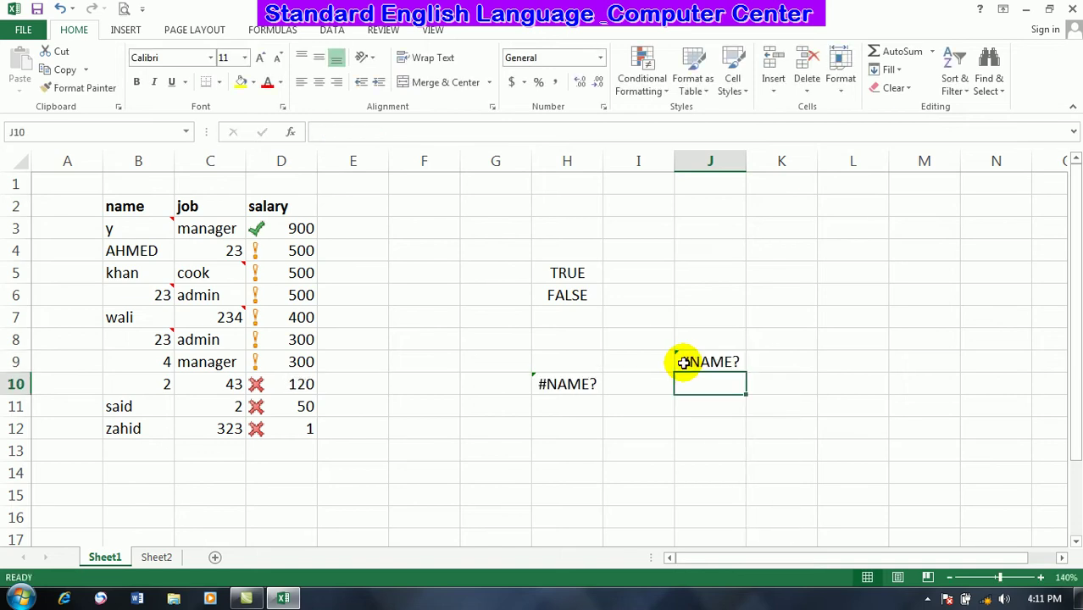
- Try to select constants on Sheet1 with Go To Special, excluding Numbers and Text
click(806, 381)
click(736, 292)
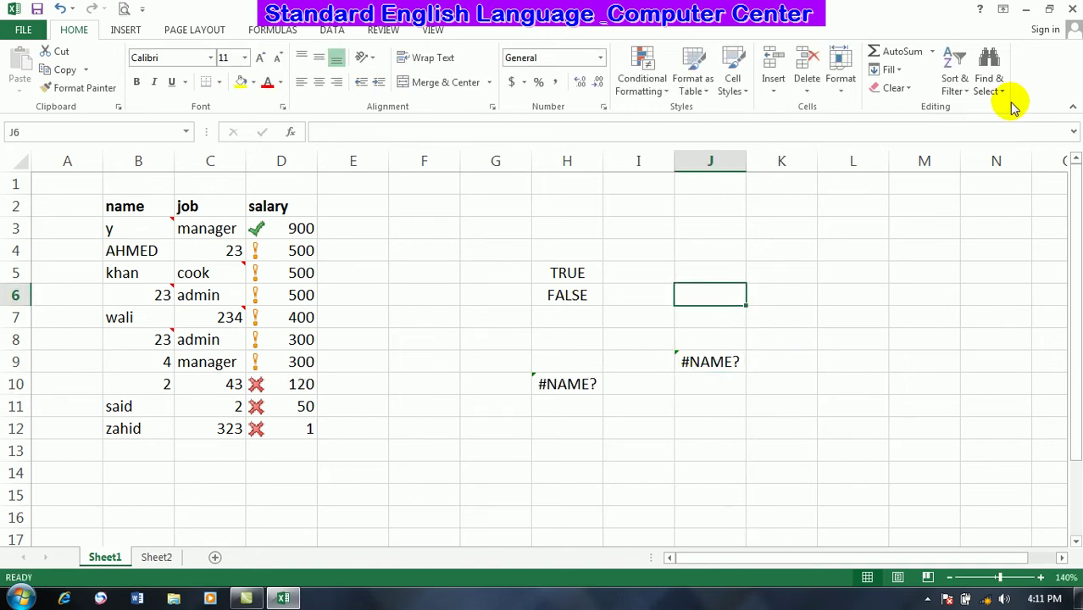
click(990, 80)
click(991, 164)
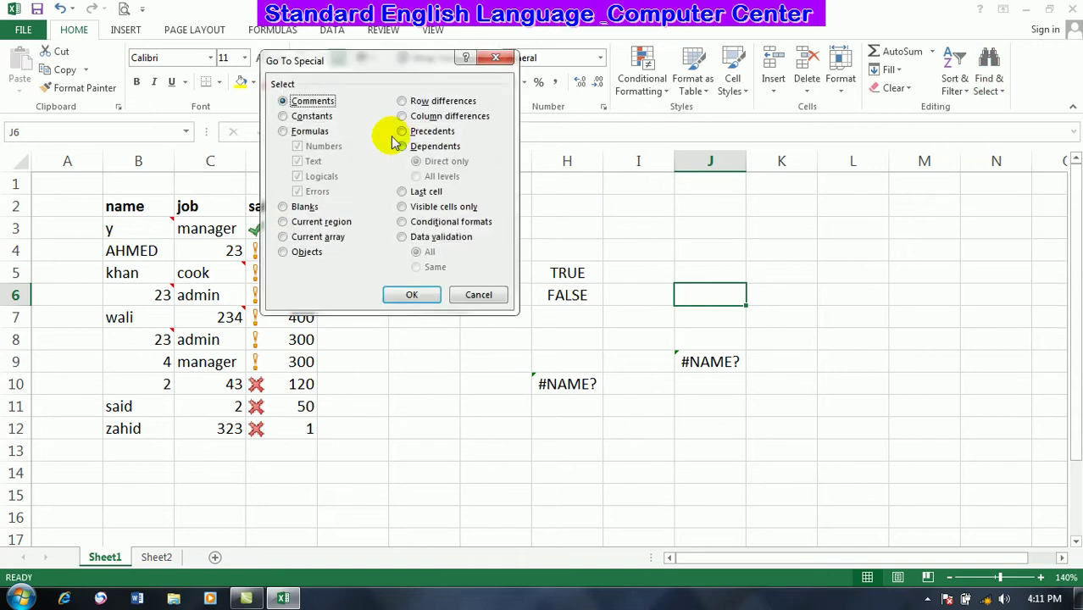
click(311, 116)
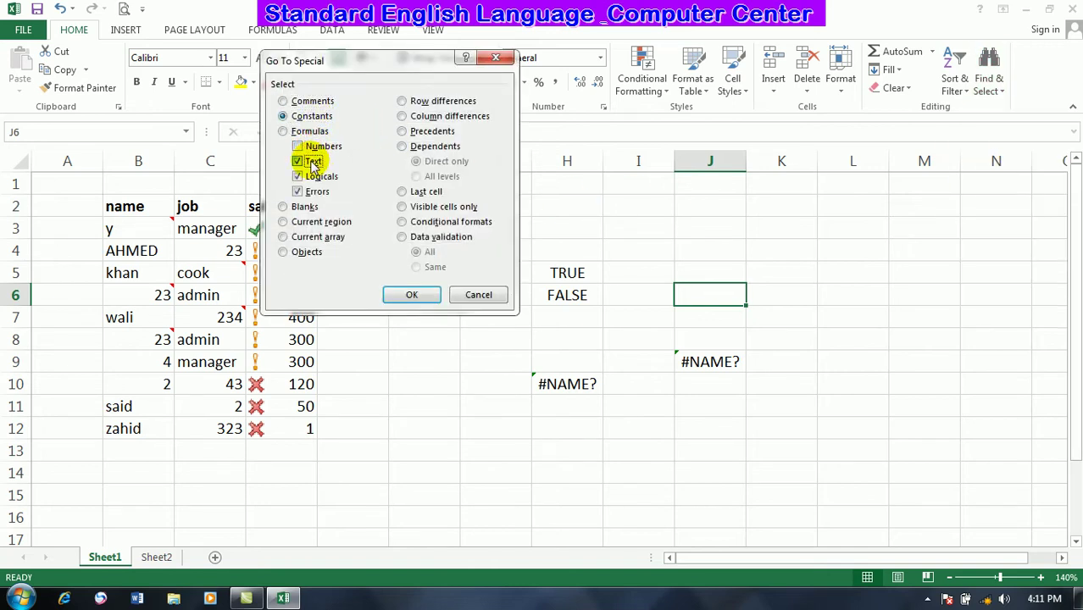
click(411, 294)
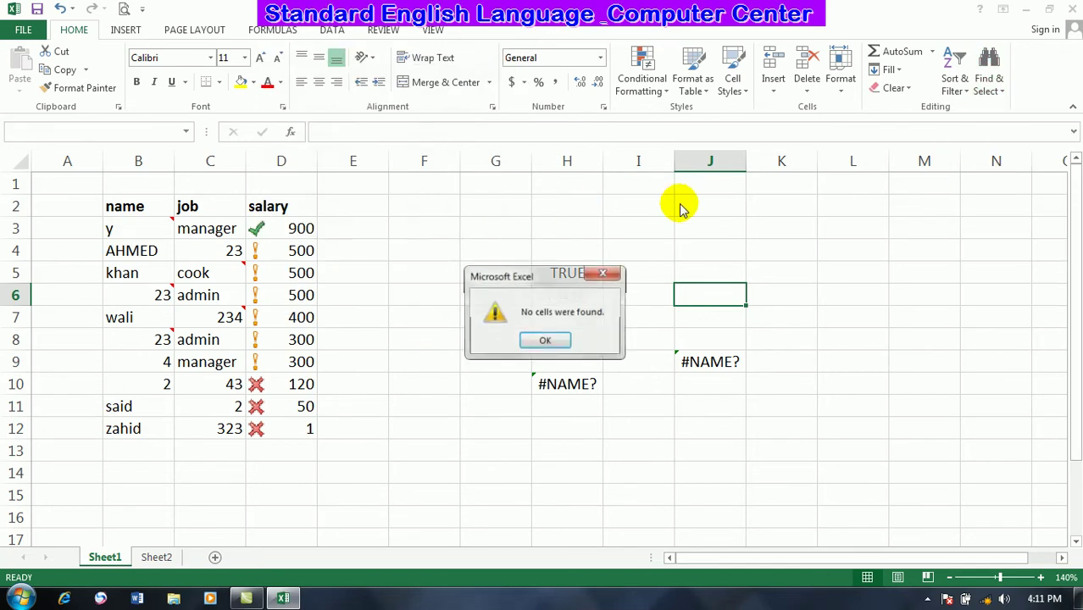
click(571, 343)
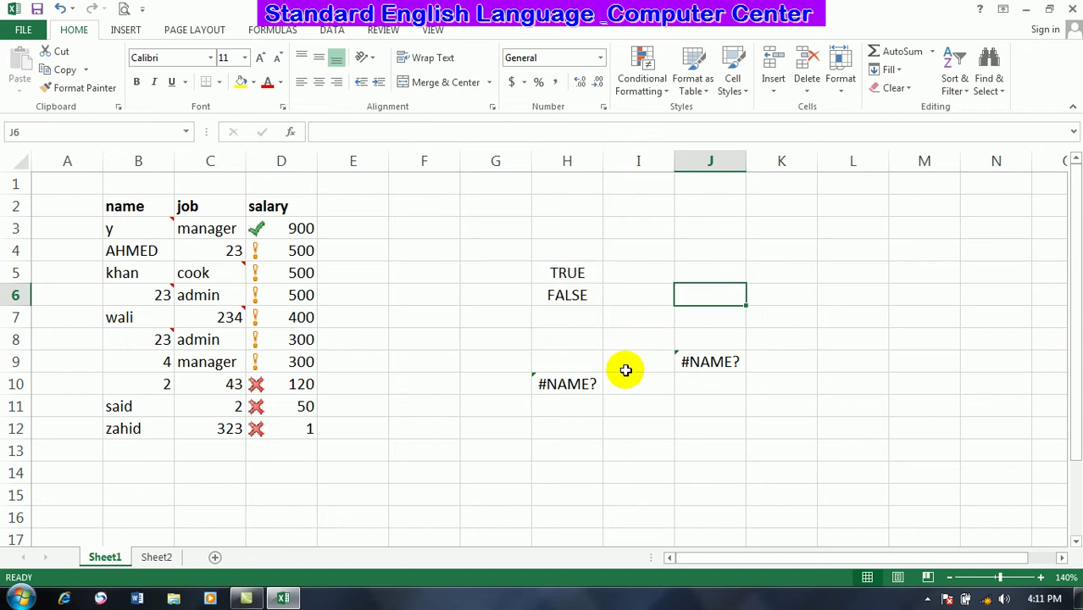
- Select only the formula cells that return errors using Go To Special, excluding Numbers, Text and Logicals
click(563, 385)
drag(496, 272, 699, 470)
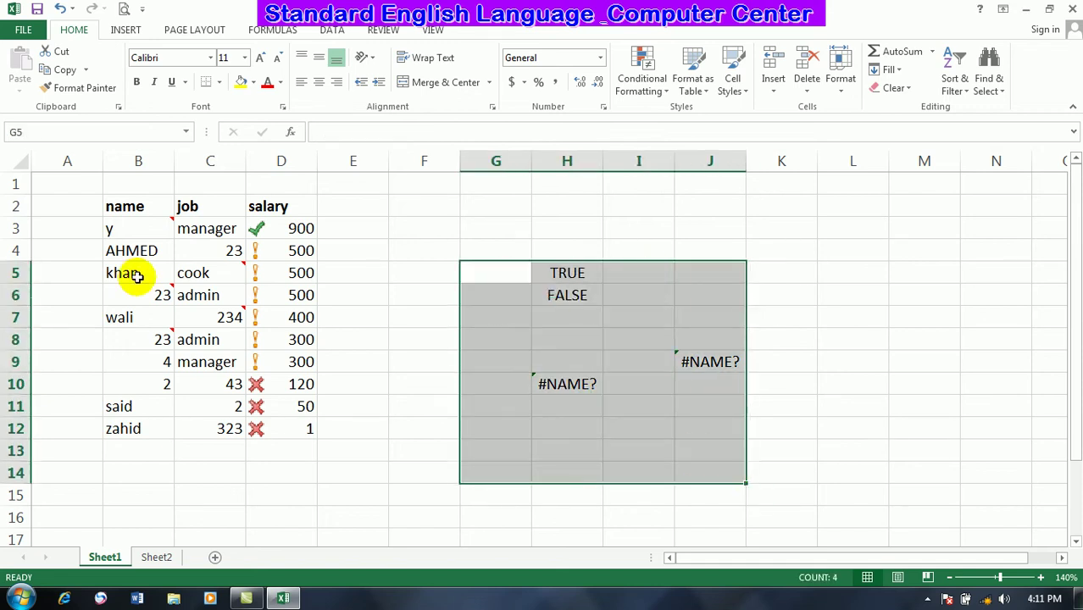
click(726, 313)
click(1008, 78)
click(997, 165)
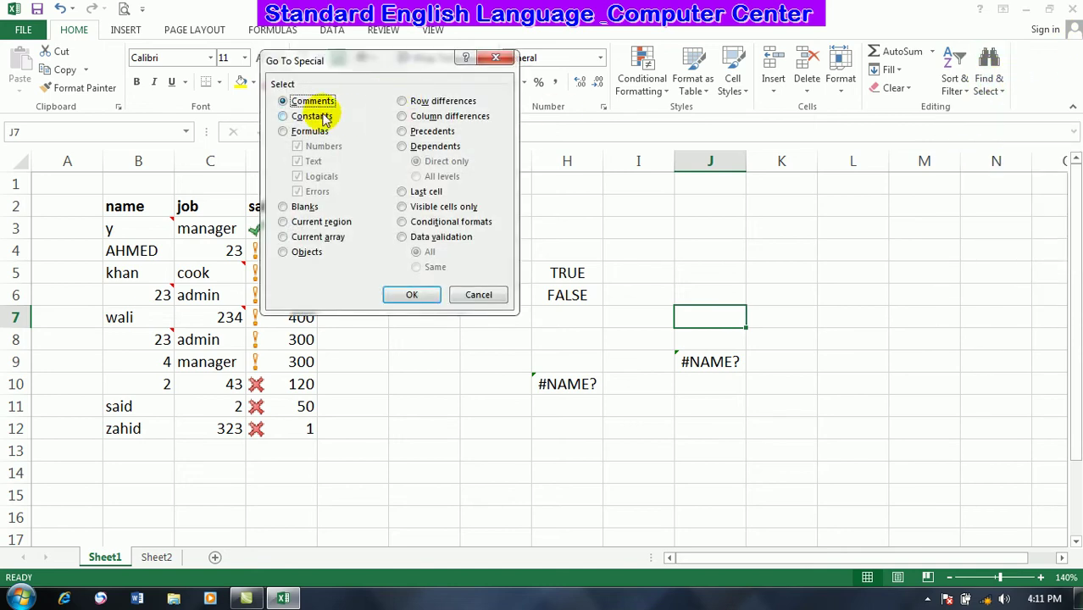
click(306, 131)
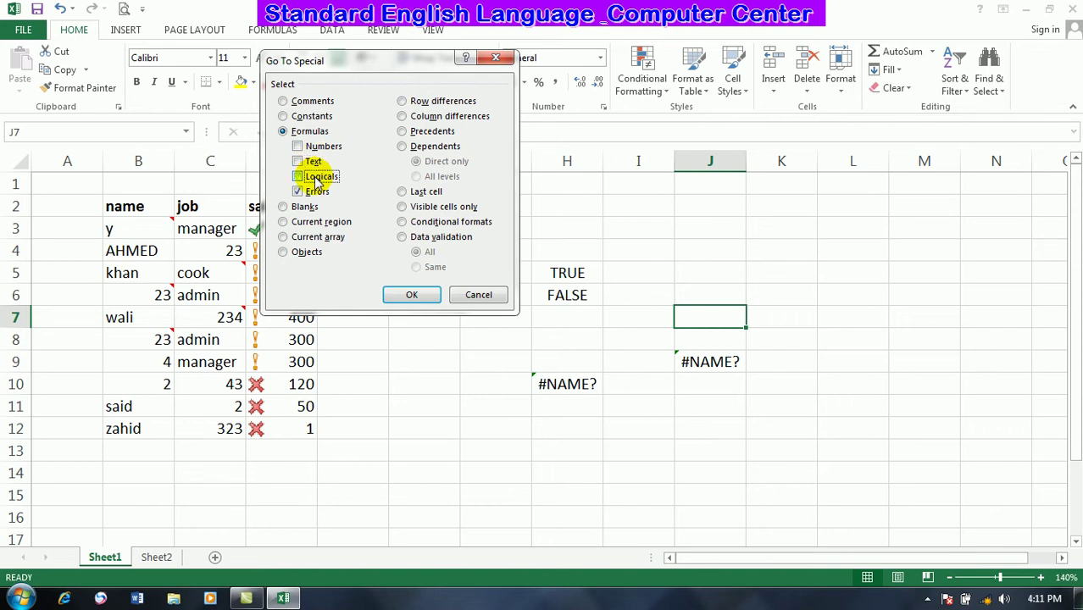
click(407, 294)
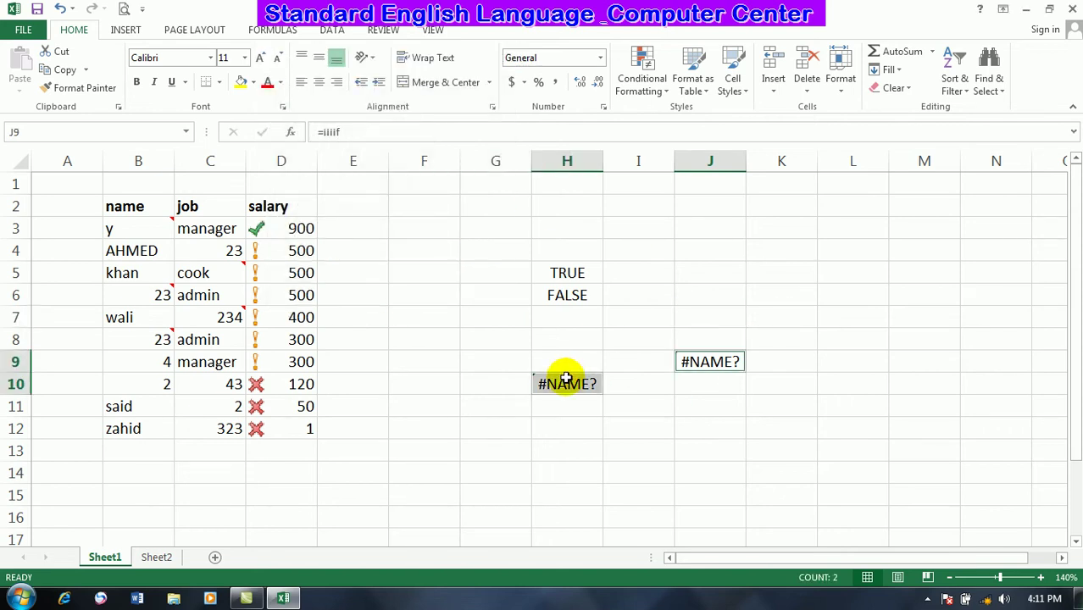
click(738, 315)
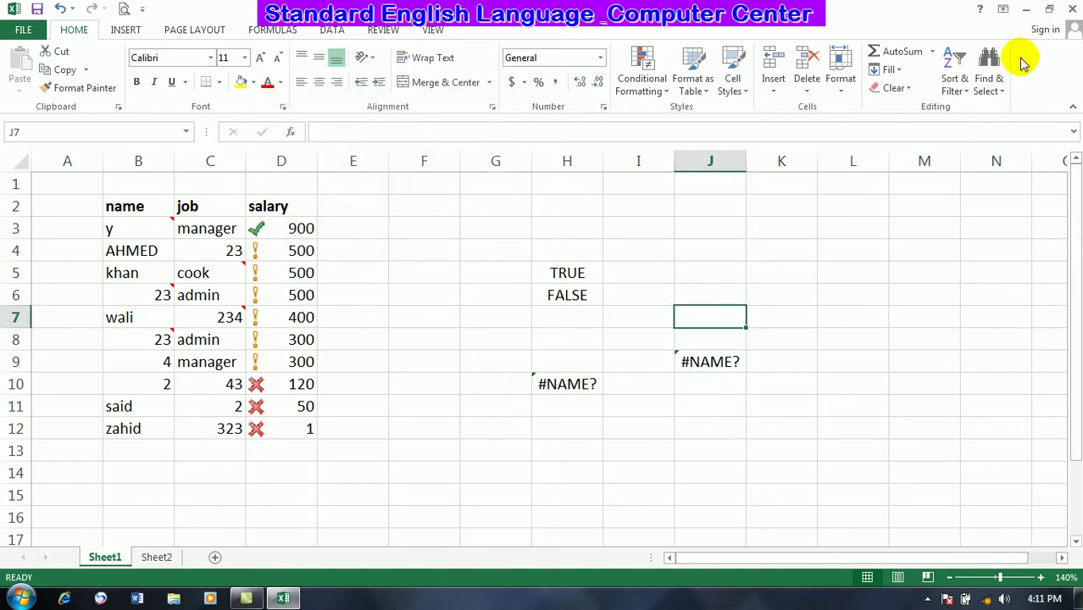
click(988, 72)
click(995, 168)
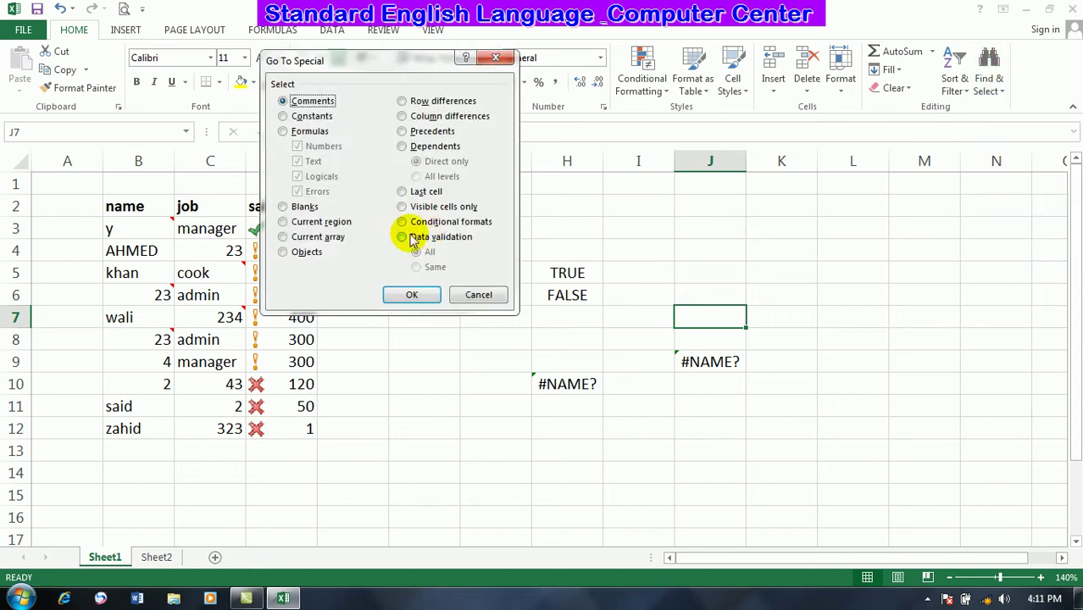
click(304, 209)
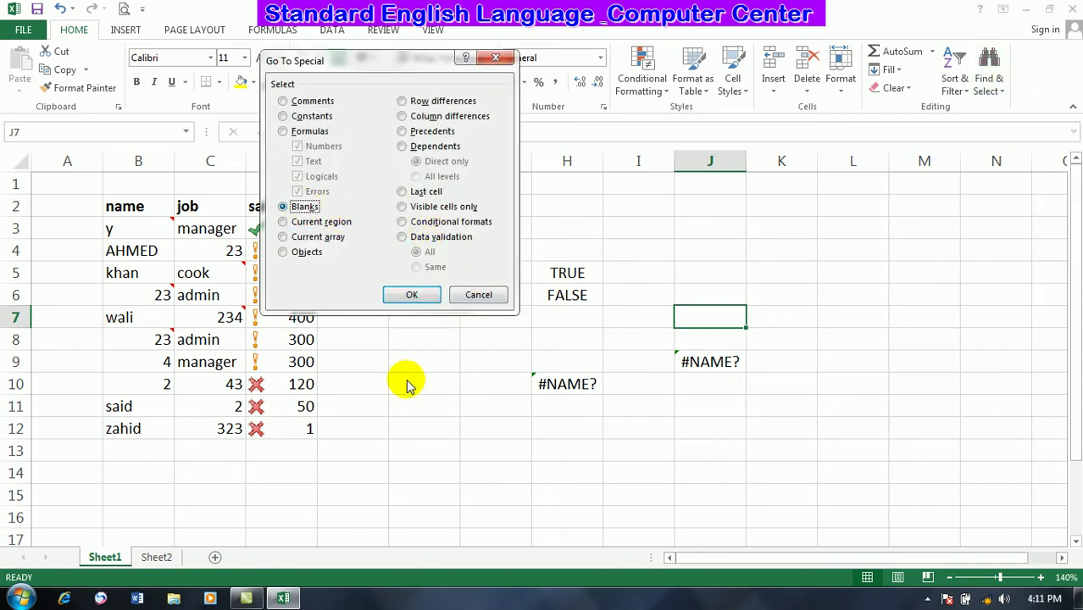
click(476, 295)
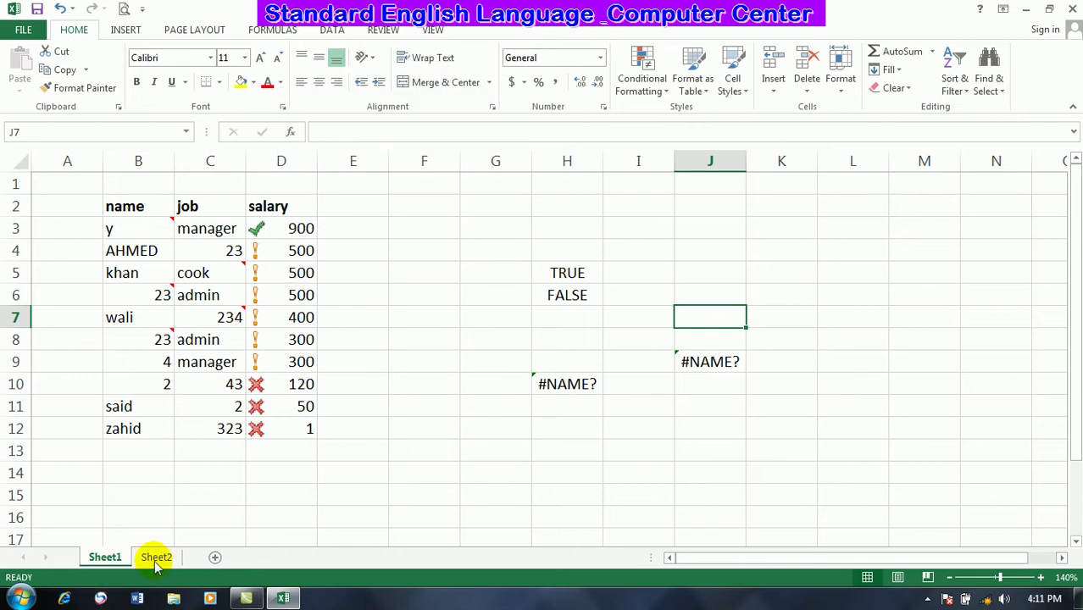
- Fill the range A1:E18 on Sheet2 with the text fasd
click(156, 556)
drag(43, 170, 273, 450)
text(fasd)
key(ctrl+Return)
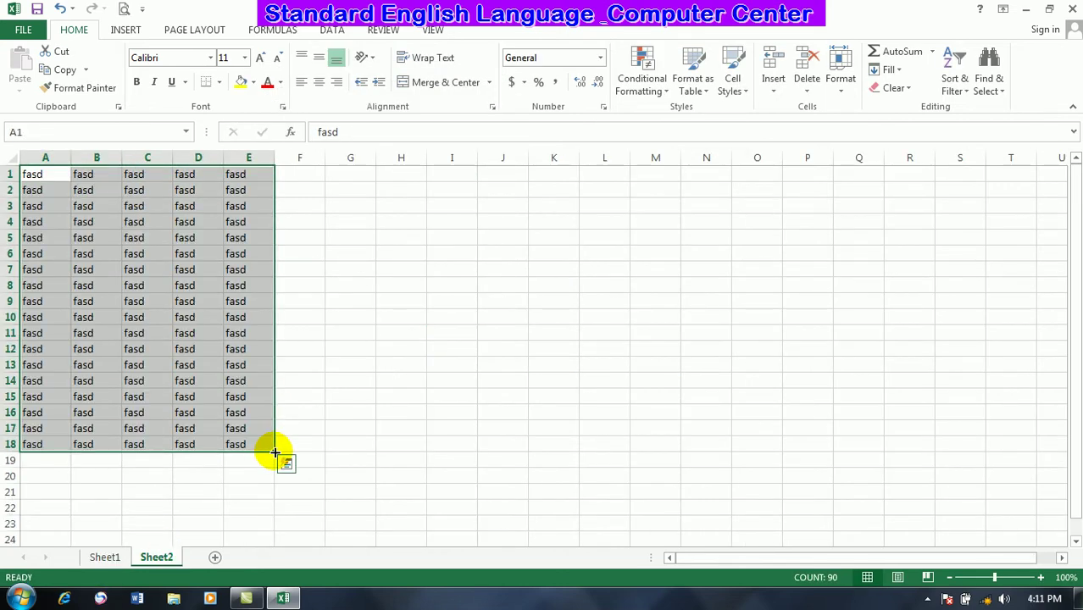
- Clear the contents of cells A3:A8
click(172, 305)
drag(53, 203, 51, 286)
key(Delete)
- Select the blank cells within the fasd data using the Blanks option of Go To Special
click(162, 252)
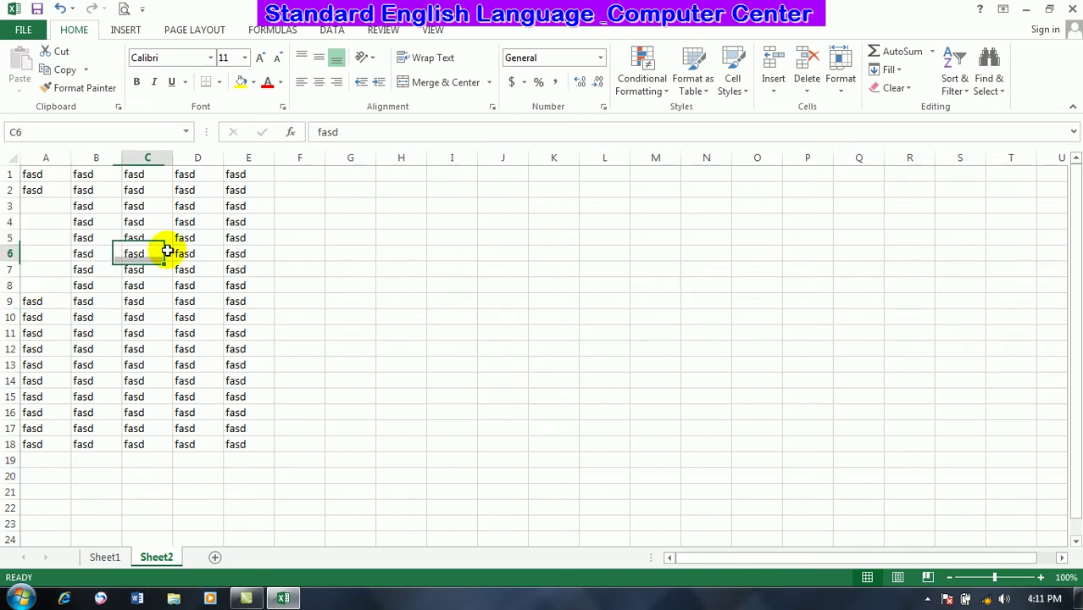
click(991, 85)
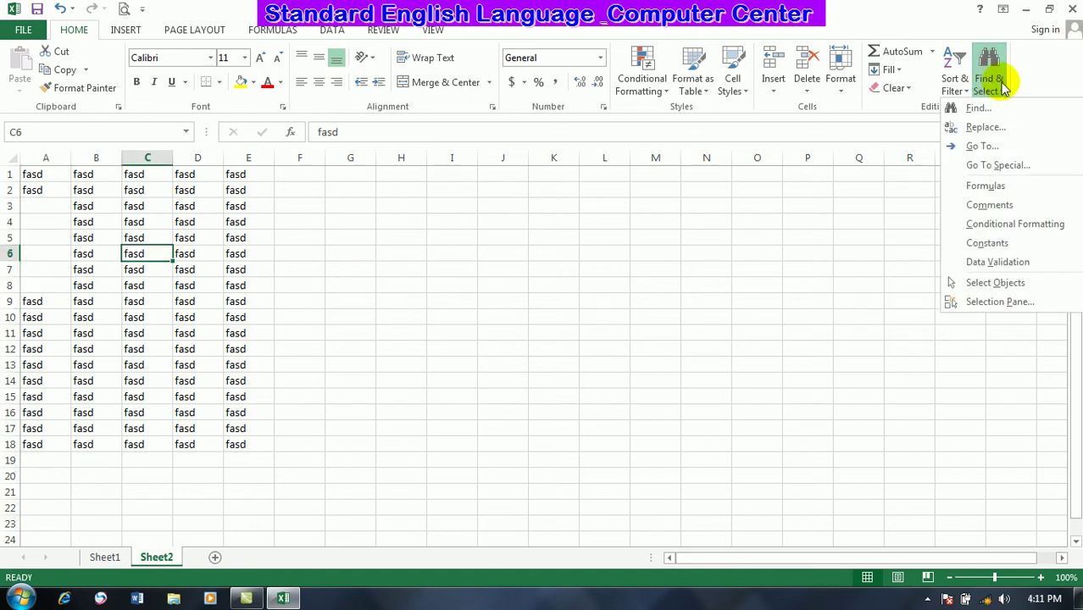
click(971, 165)
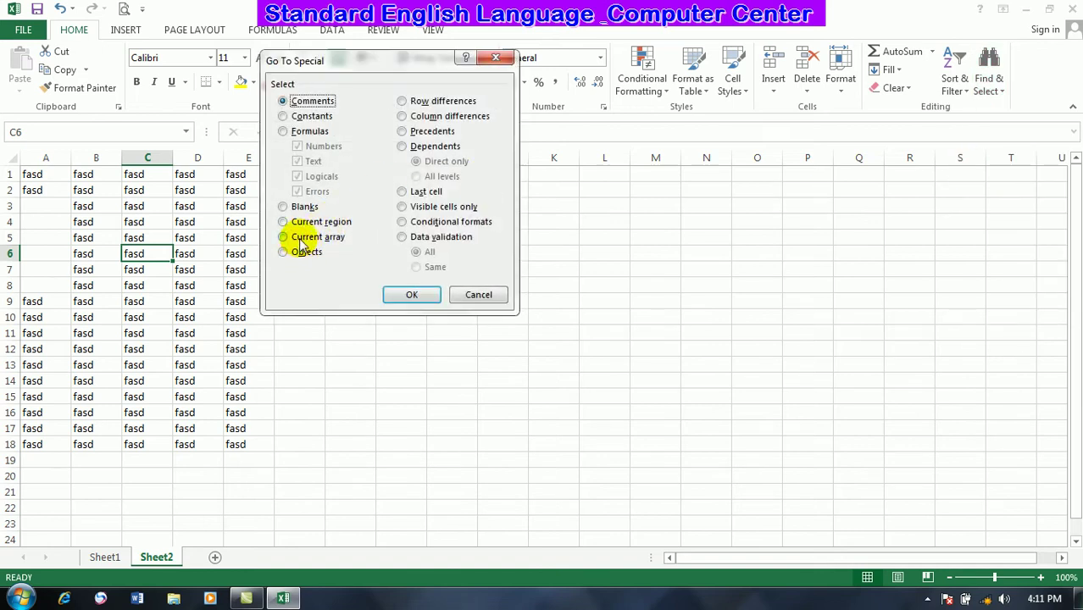
click(412, 295)
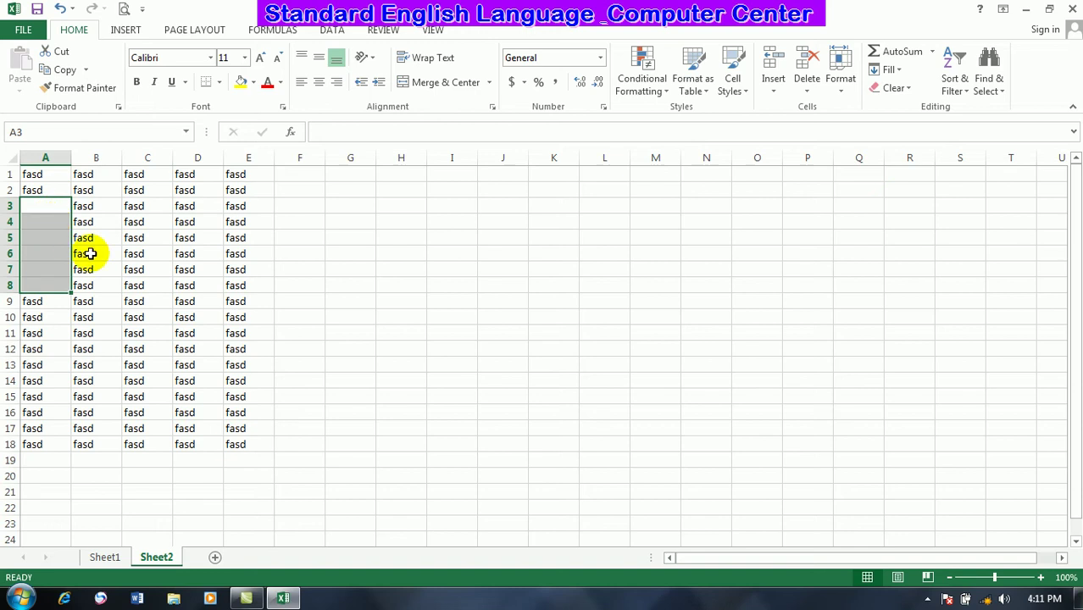
- Select the whole data block around cell C6 using the Current region option of Go To Special
click(144, 254)
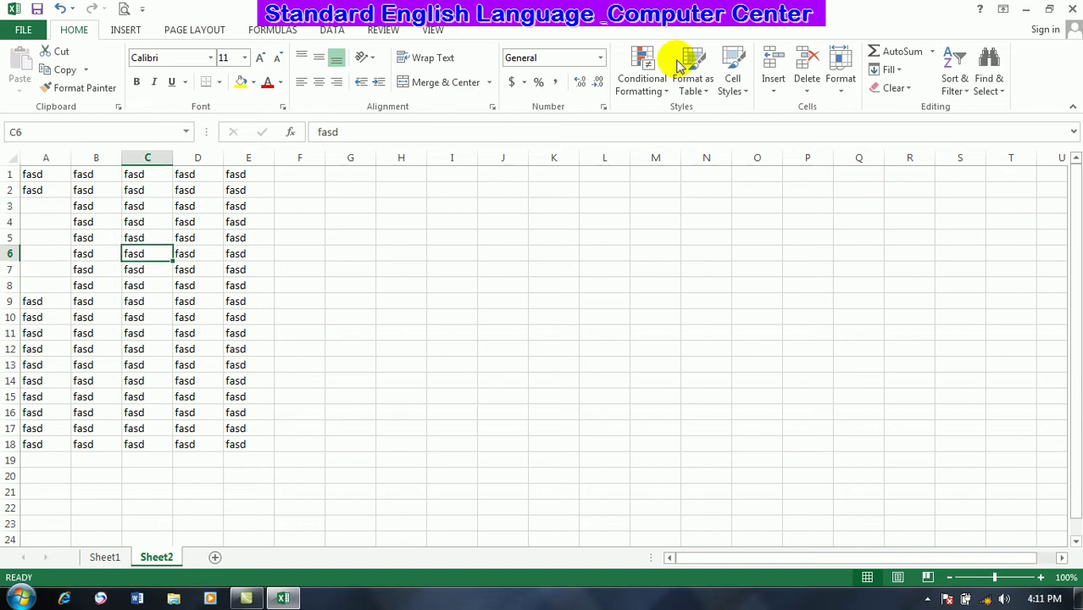
click(992, 78)
click(996, 164)
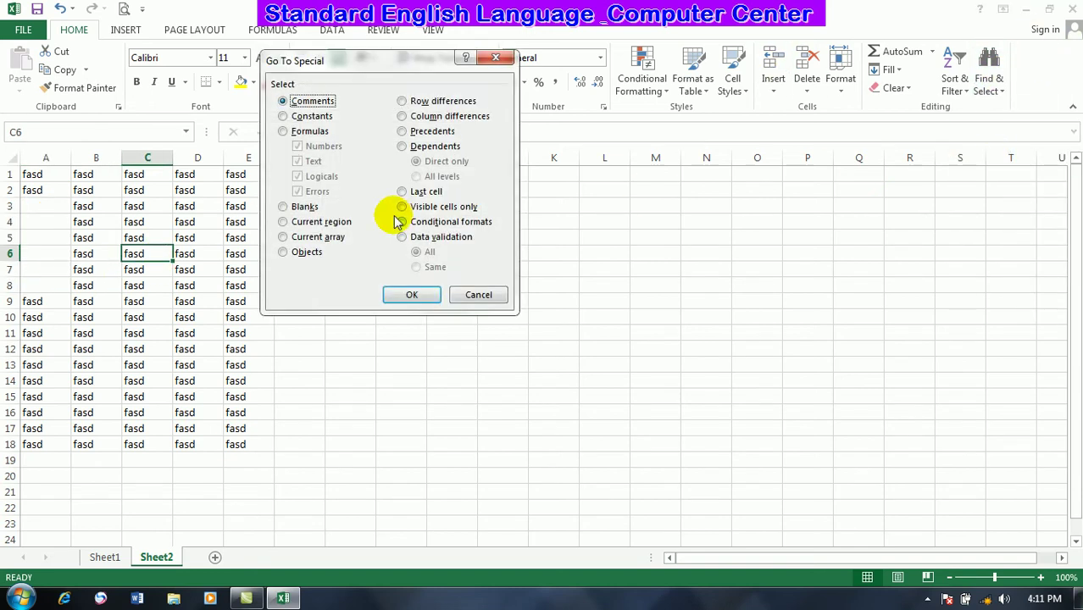
click(327, 224)
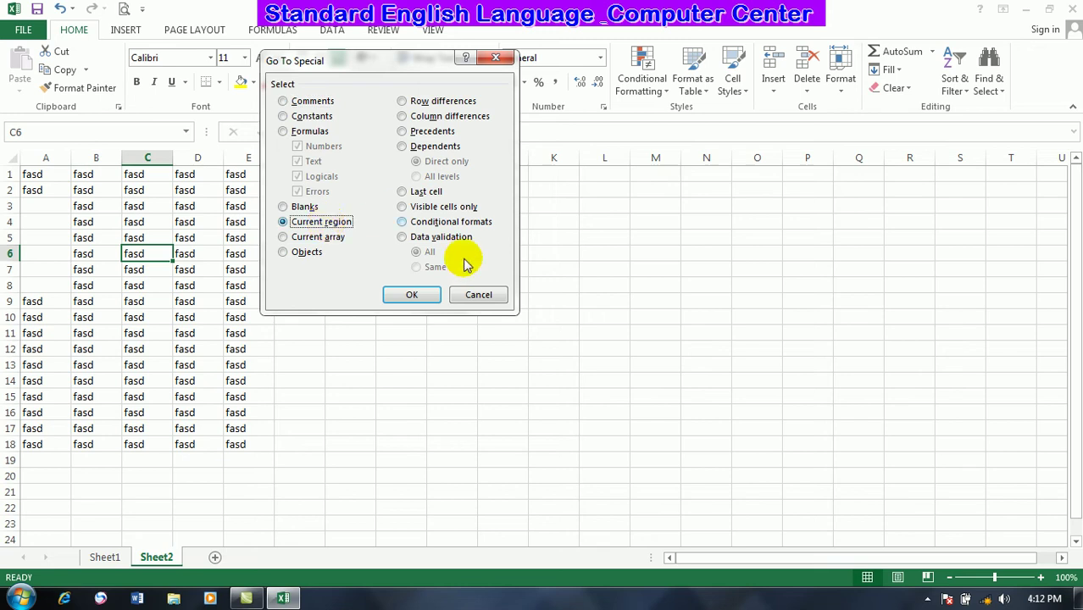
click(411, 297)
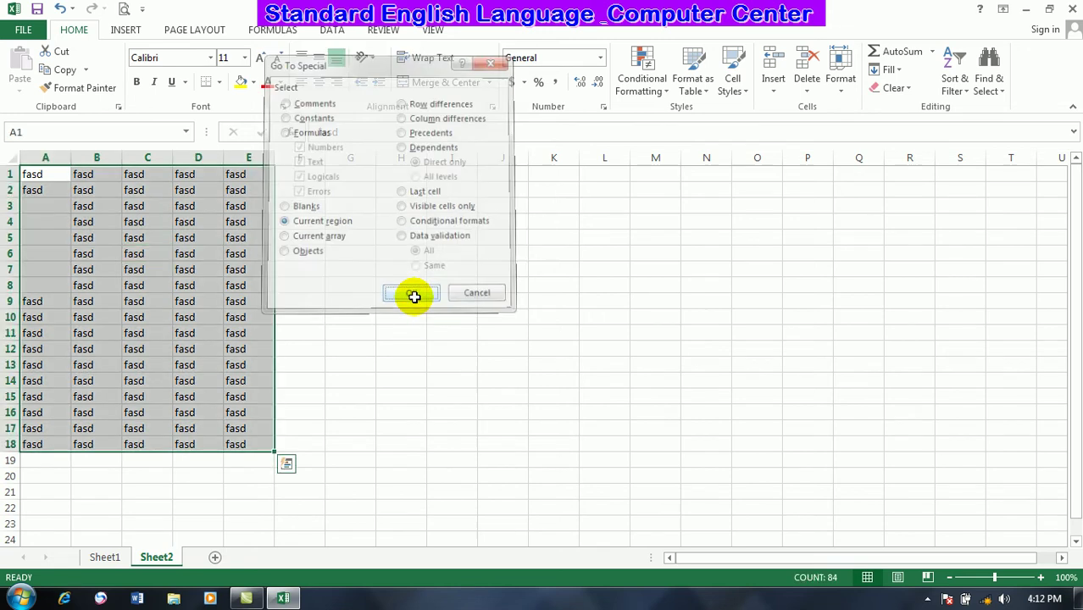
- Select the data region around cell D8, and extend the selection to the entire sheet
click(187, 282)
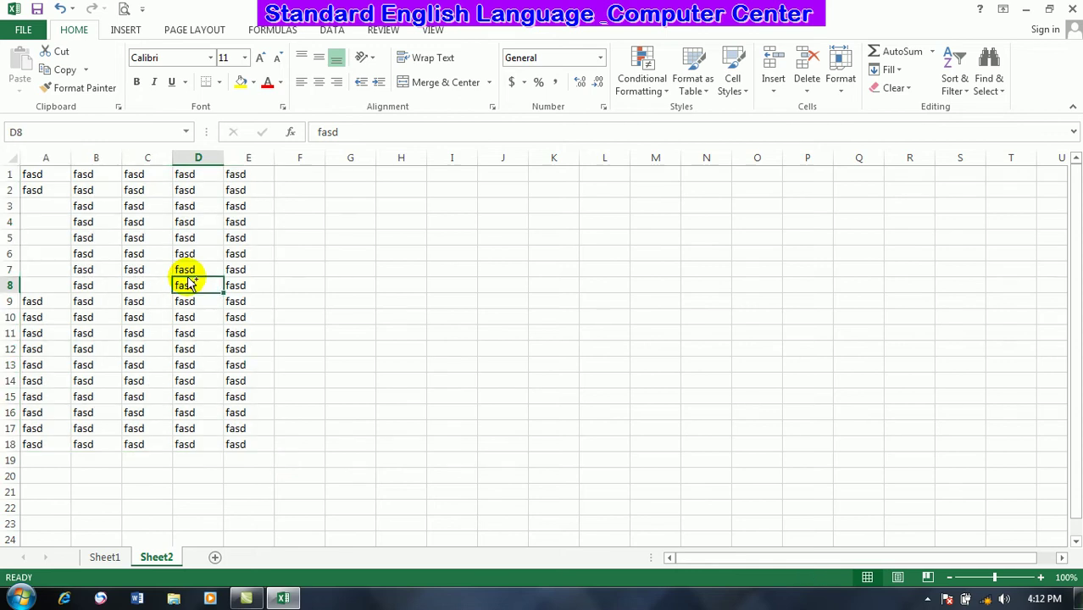
key(ctrl+a)
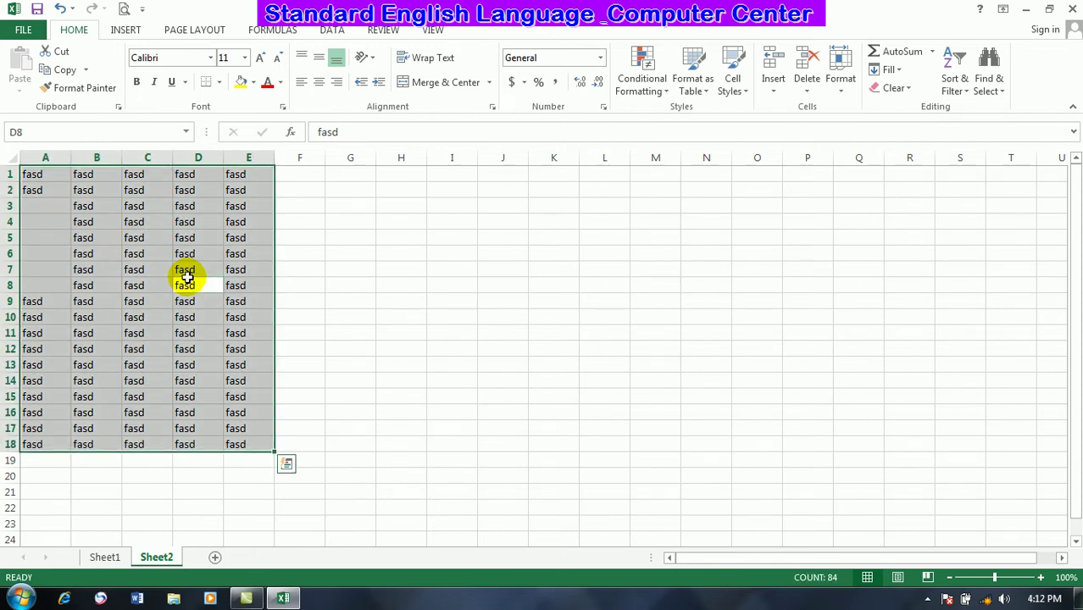
key(ctrl+a)
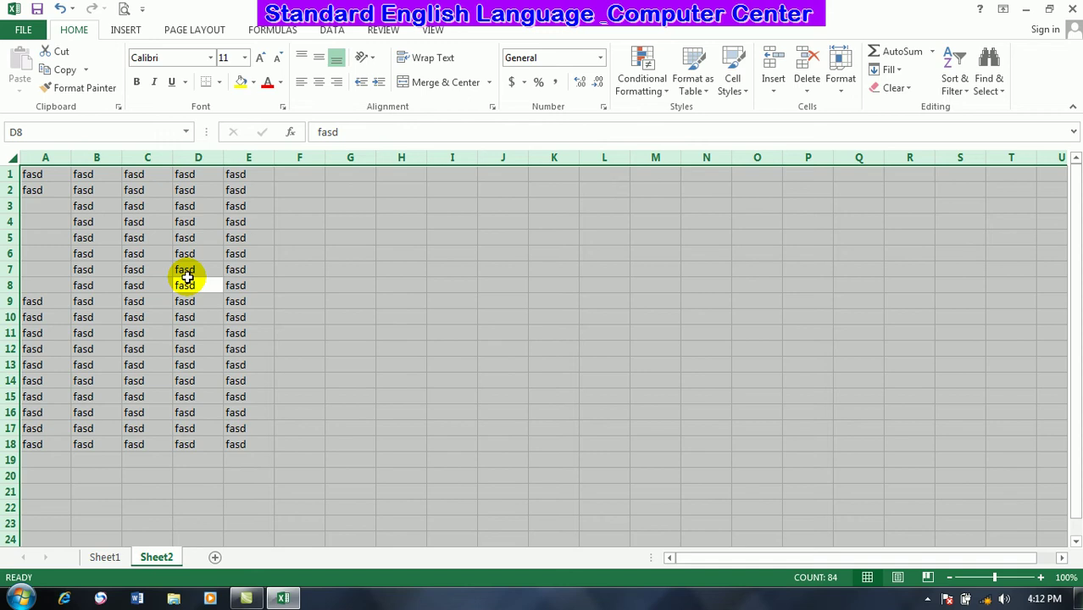
click(250, 252)
click(712, 177)
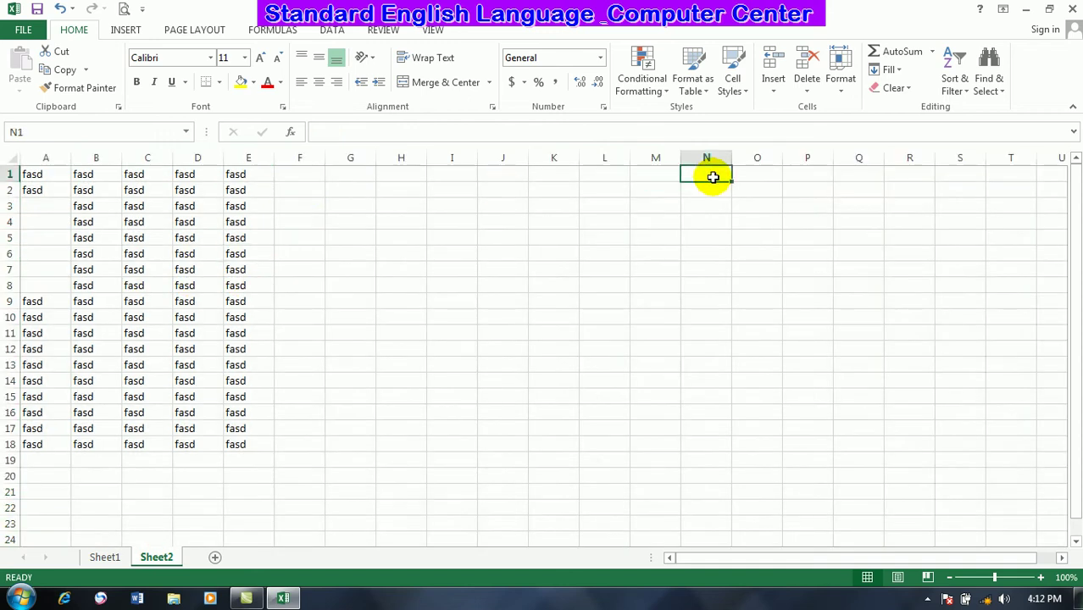
click(1002, 81)
click(1004, 166)
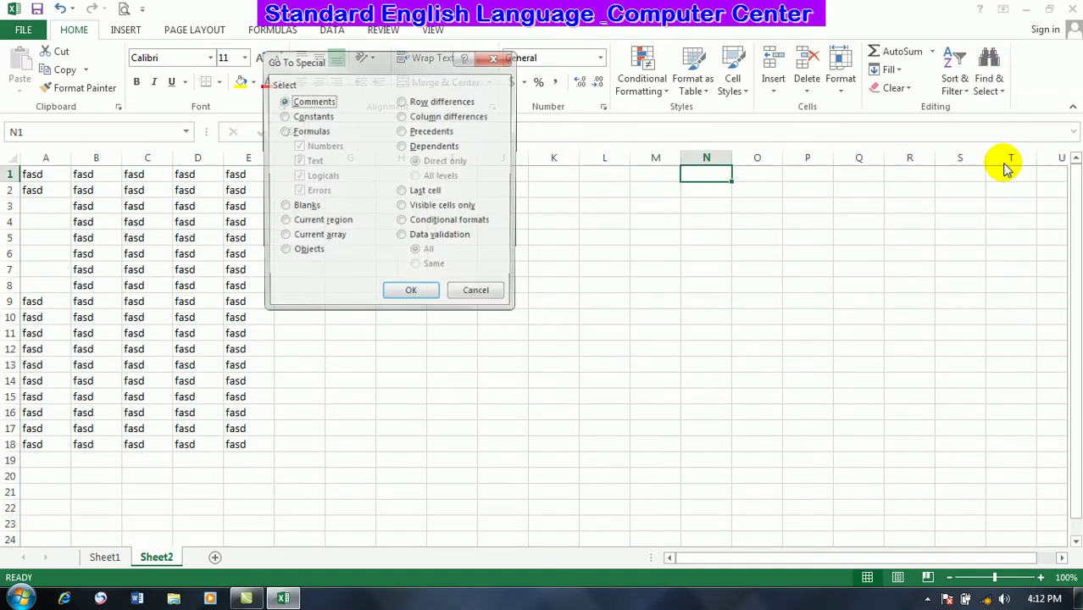
click(479, 295)
- Fill the range J4:J15 with the value 900
drag(502, 222, 510, 398)
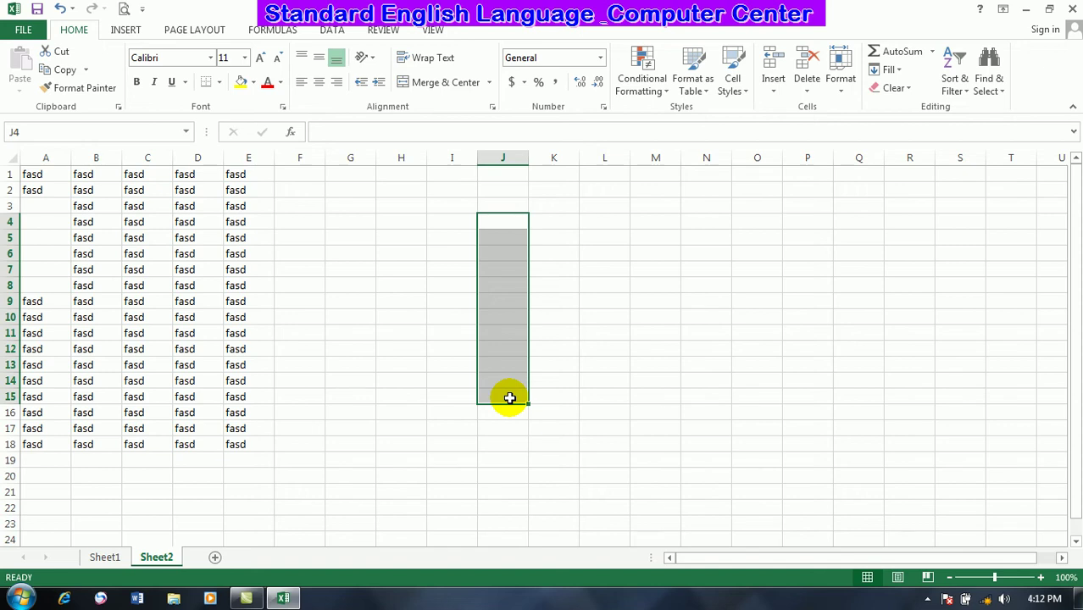
text(900)
key(ctrl+Return)
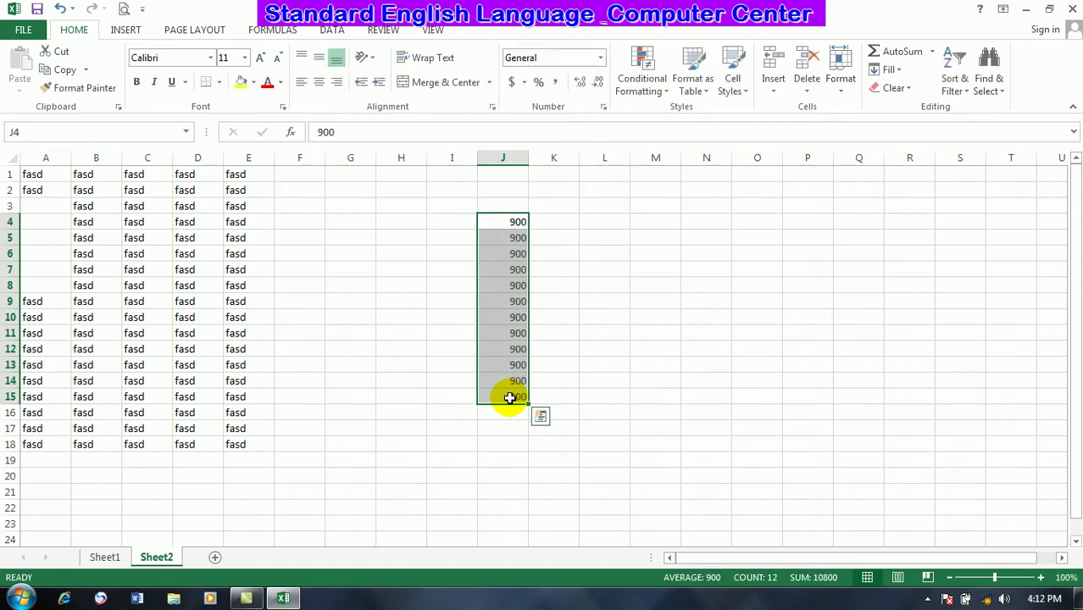
- Enter =SUM(J4:J15) as an array formula across the range J16:Q22
click(511, 414)
drag(862, 510, 862, 510)
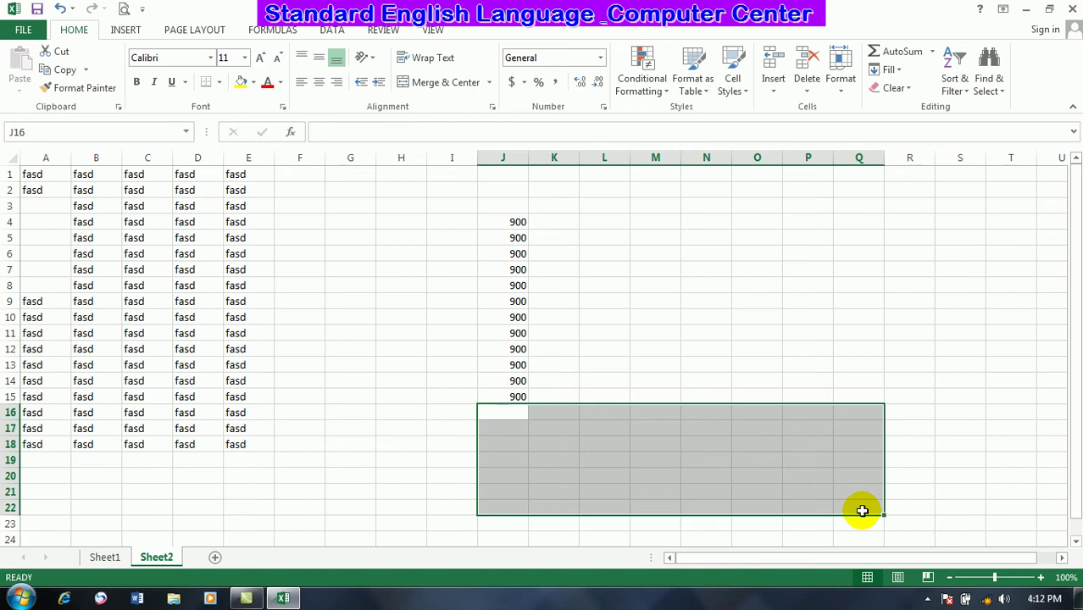
text(=sum)
key(Tab)
drag(510, 223, 511, 394)
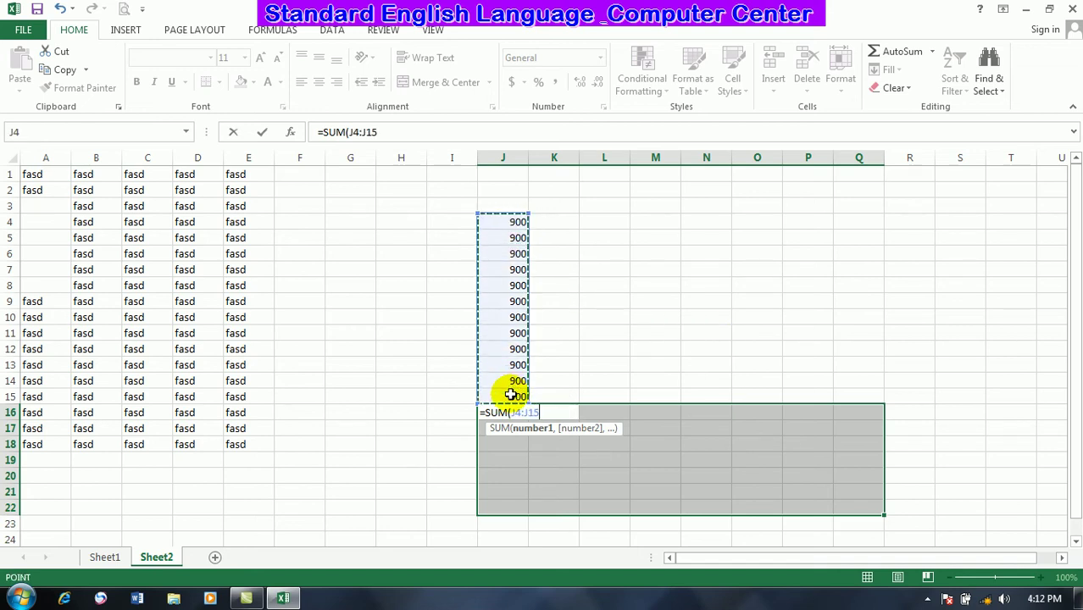
key(ctrl+shift+Return)
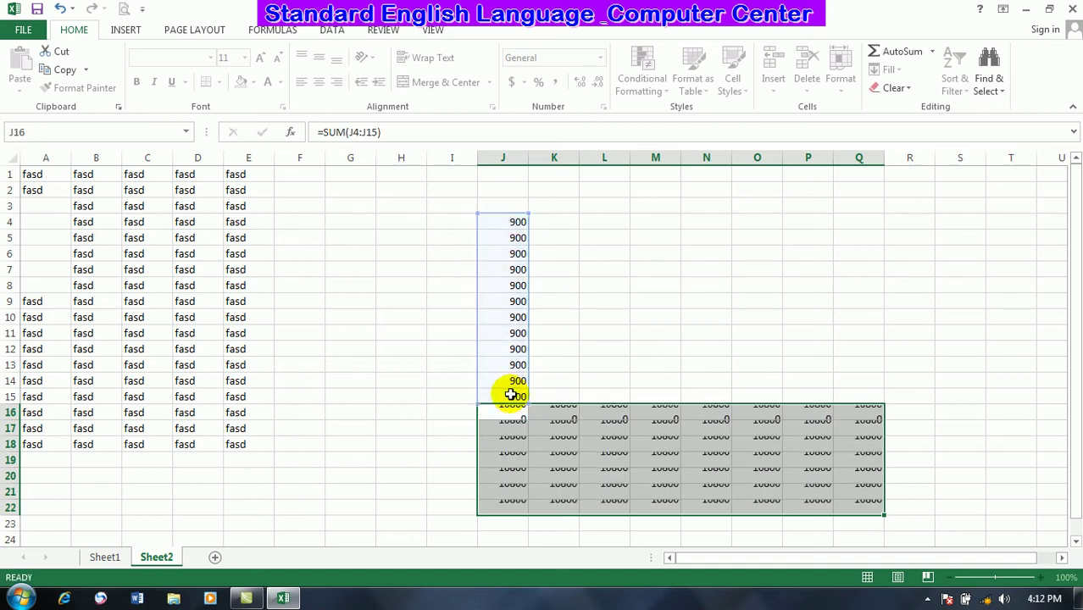
click(656, 465)
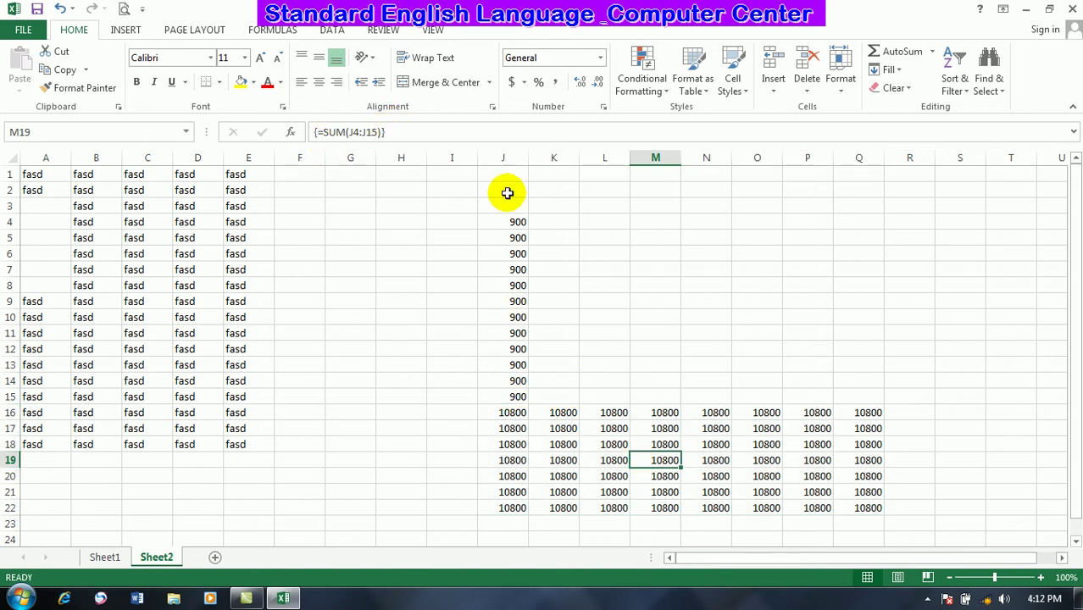
- Replace the values in J4:J13 with 400, 1200, 500, 2300, 500, 2300, 120, 400, 5000 and 2003
click(516, 222)
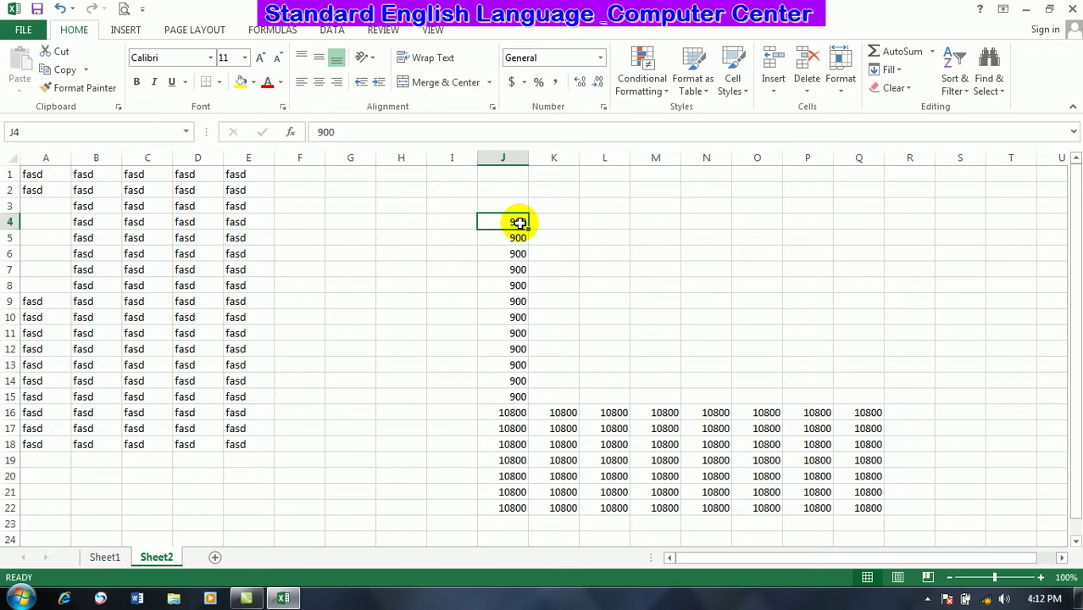
text(400)
key(Return)
text(1200)
key(Return)
text(500)
key(Return)
text(2300)
key(Return)
text(500)
key(Return)
text(2300)
key(Return)
text(120)
key(Return)
text(400)
key(Return)
text(5000)
key(Return)
text(2003)
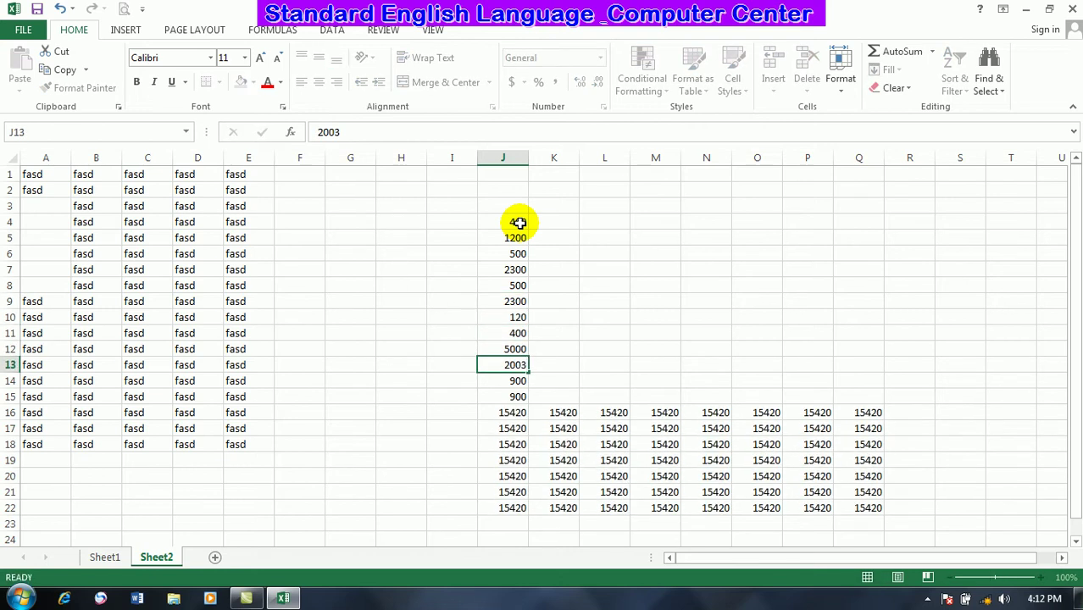
key(Return)
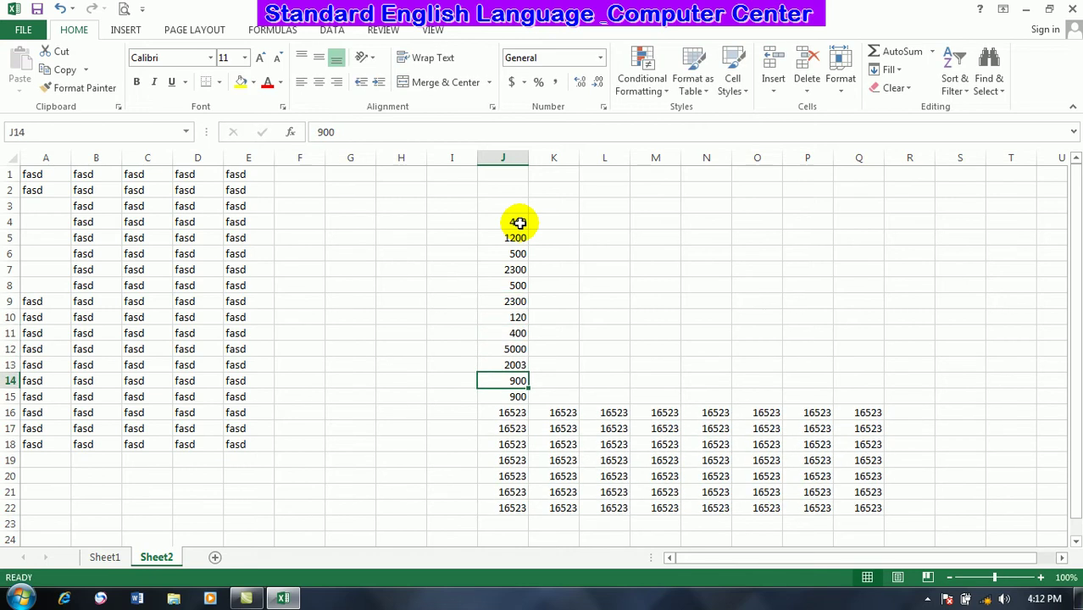
- Select the whole array formula range around cell K17 using the Current array option of Go To Special
mouse_move(508, 222)
mouse_down()
mouse_move(501, 357)
mouse_move(530, 159)
mouse_move(515, 260)
mouse_move(513, 242)
mouse_up()
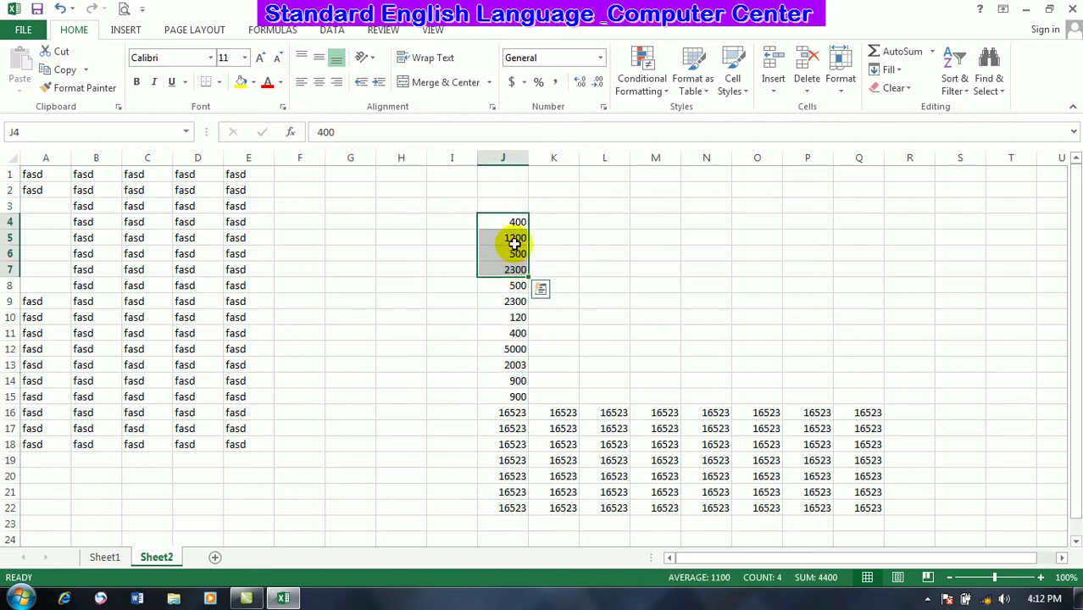
click(514, 239)
click(561, 428)
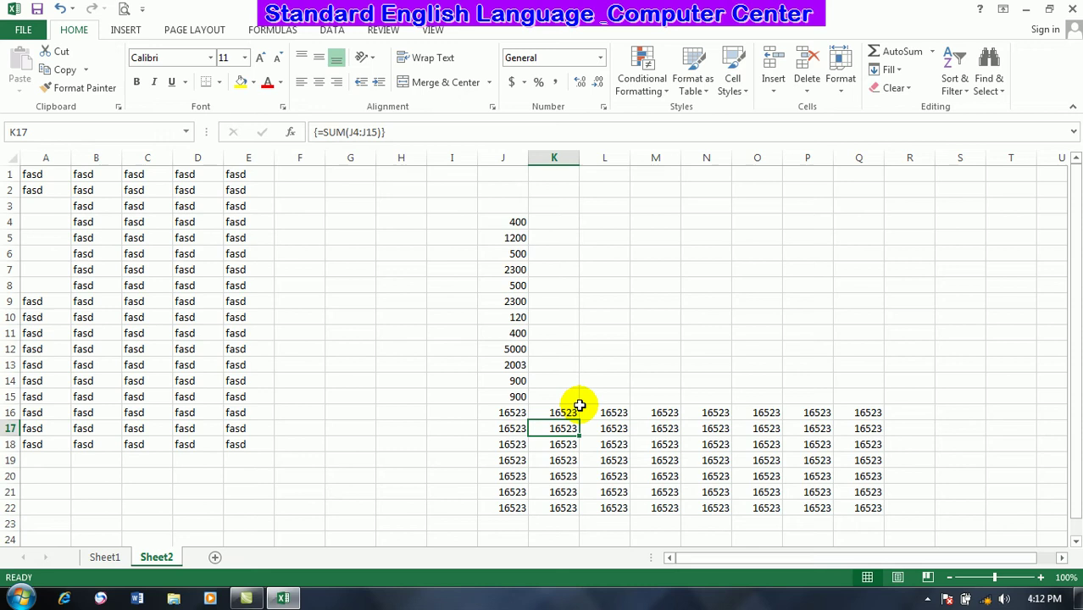
click(987, 77)
click(1000, 166)
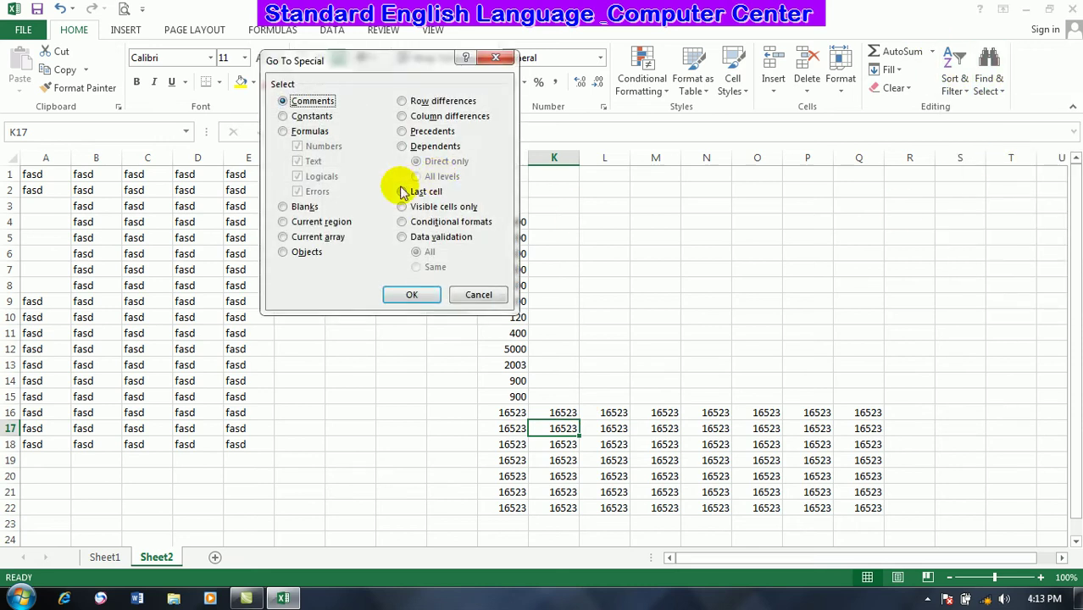
click(413, 293)
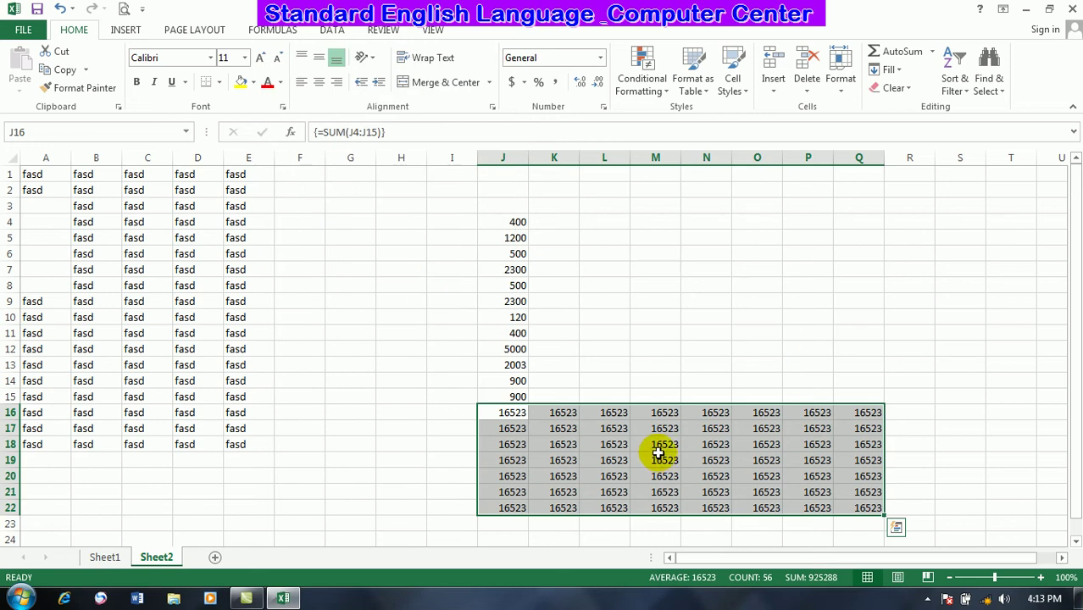
click(700, 332)
click(989, 78)
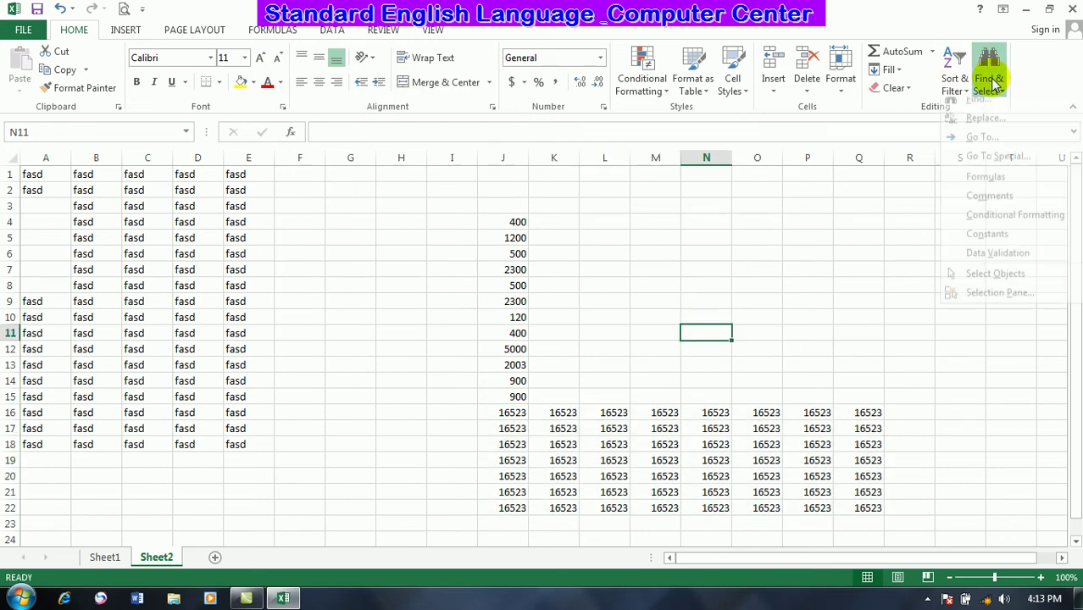
click(1007, 167)
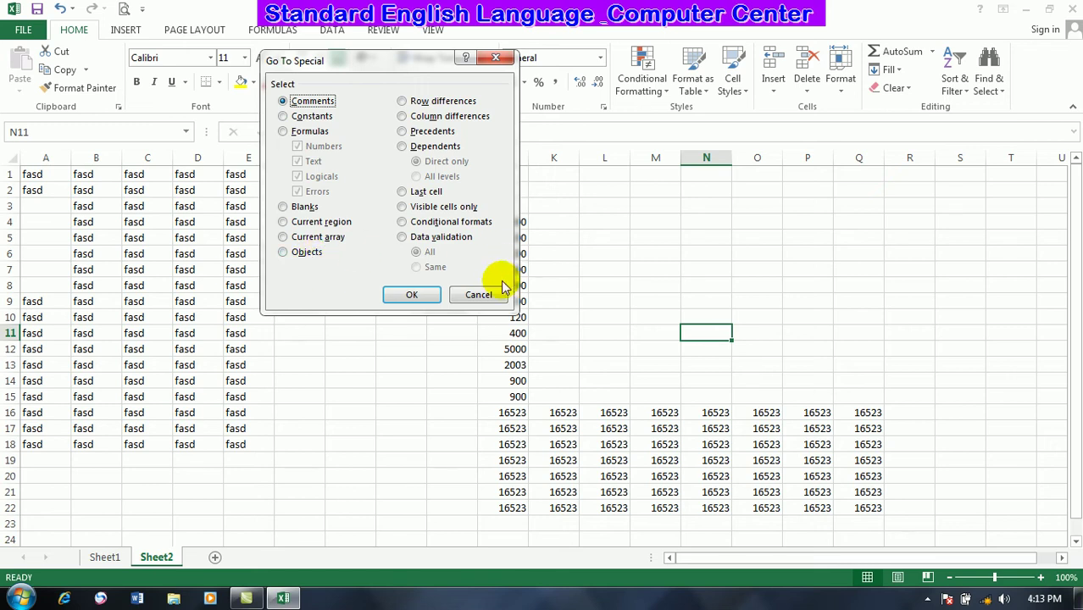
click(478, 294)
- Insert a 1" by 1" heart shape over columns F and G, and place several copies of it diagonally down toward cell E18
click(360, 269)
click(132, 29)
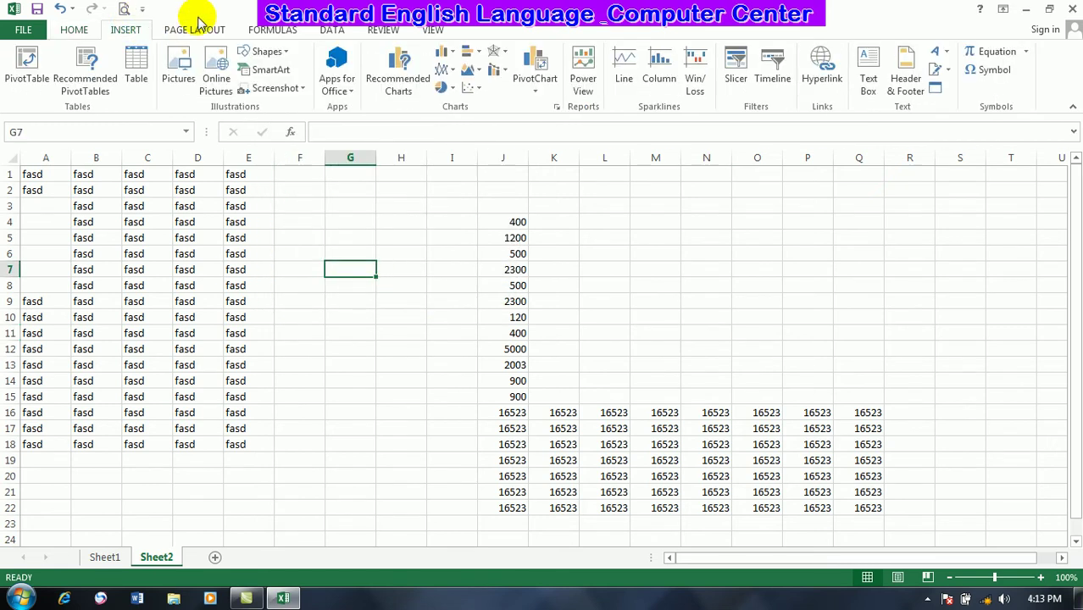
click(264, 51)
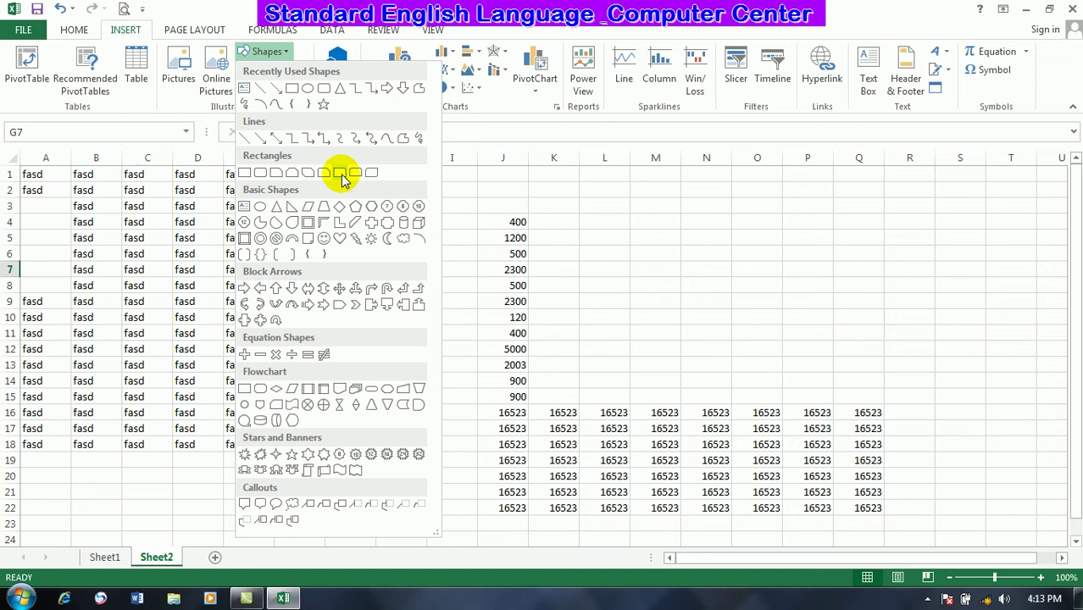
click(339, 241)
click(307, 212)
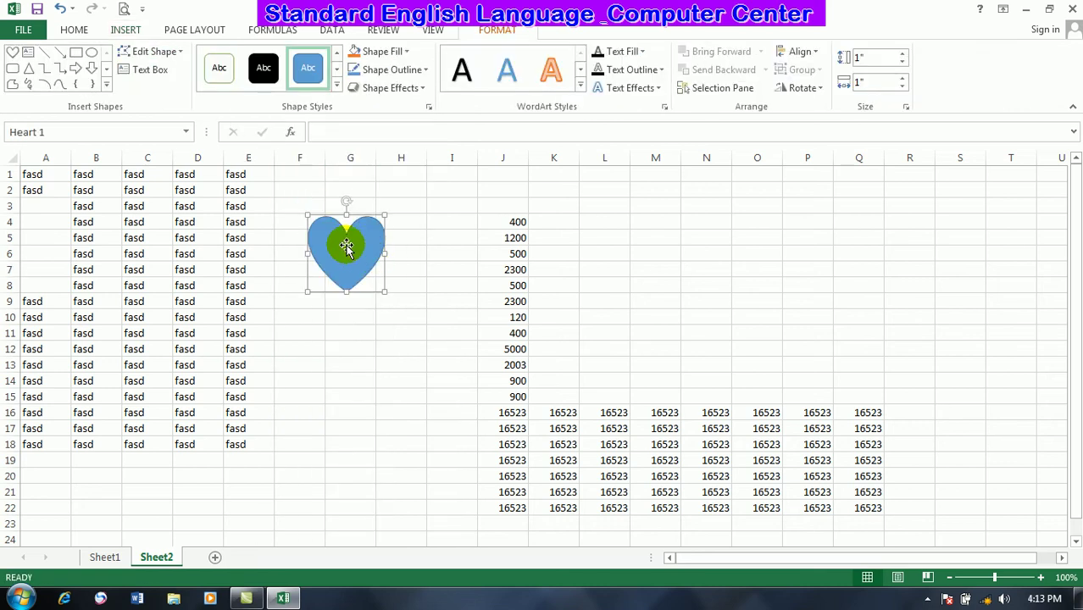
drag(347, 248, 258, 430)
click(406, 361)
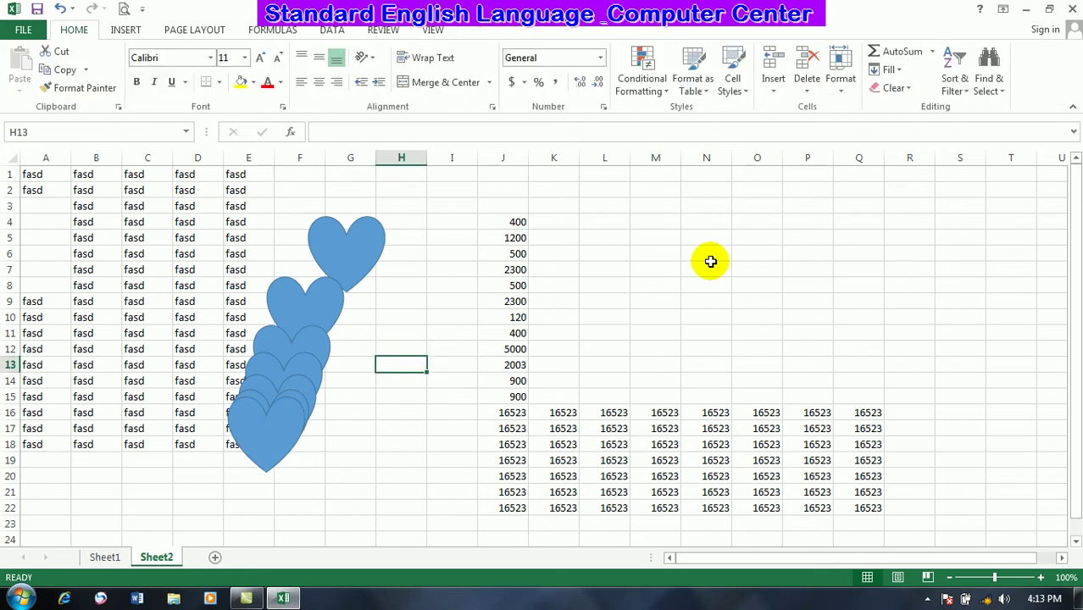
- Select all the heart shapes with the Objects option of Go To Special and delete them
click(990, 63)
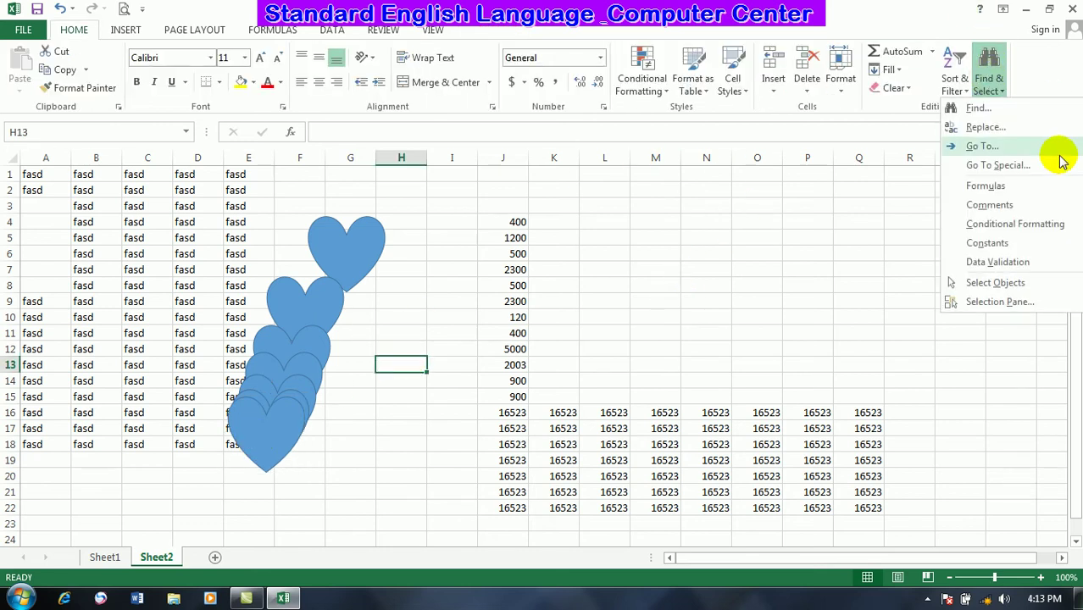
click(1001, 164)
click(302, 252)
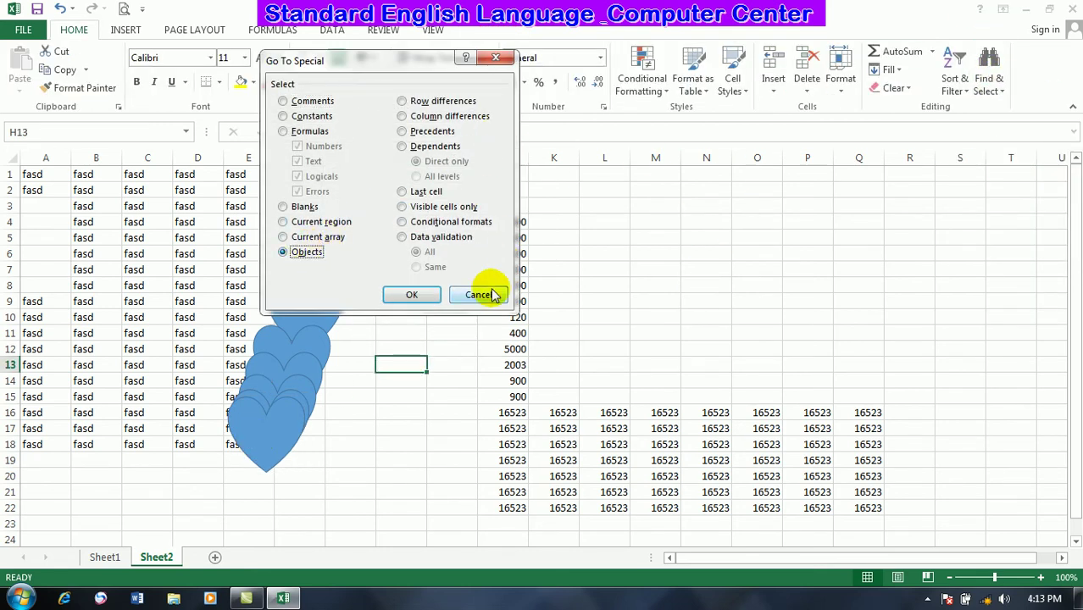
click(412, 296)
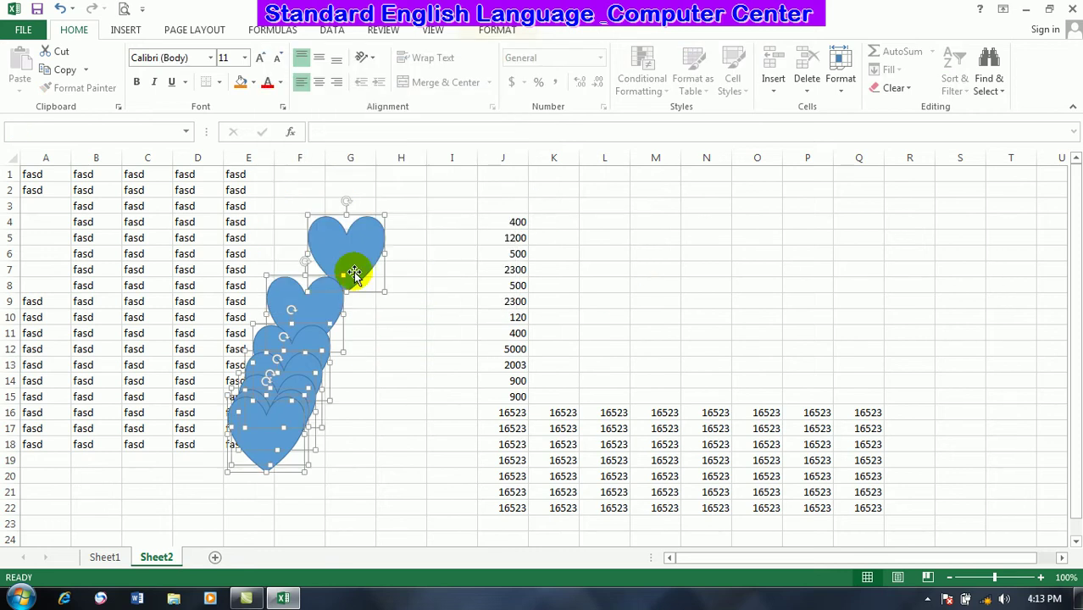
key(Delete)
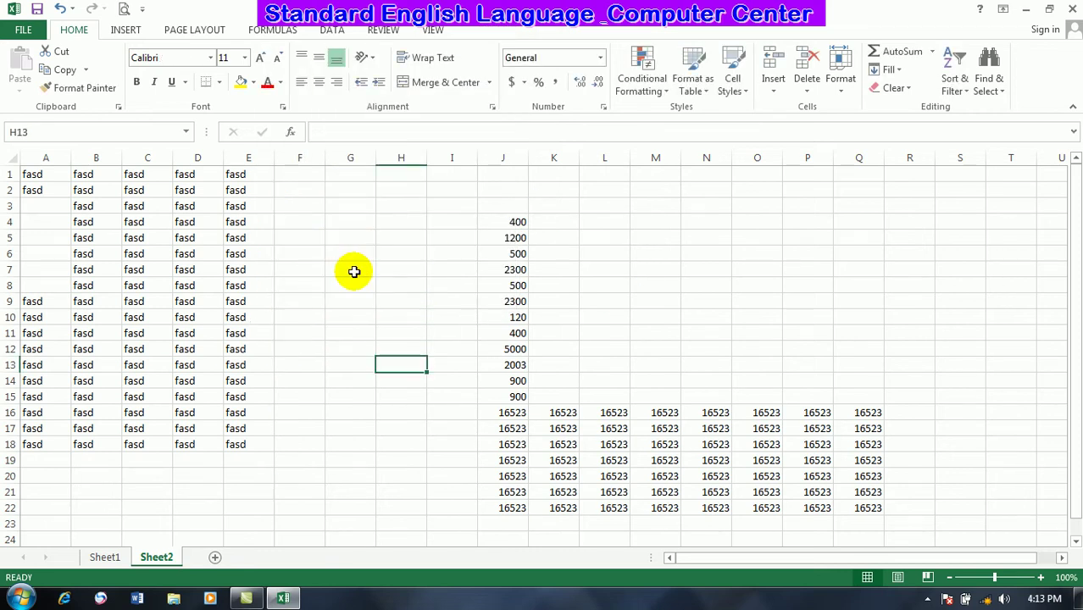
click(354, 271)
click(988, 88)
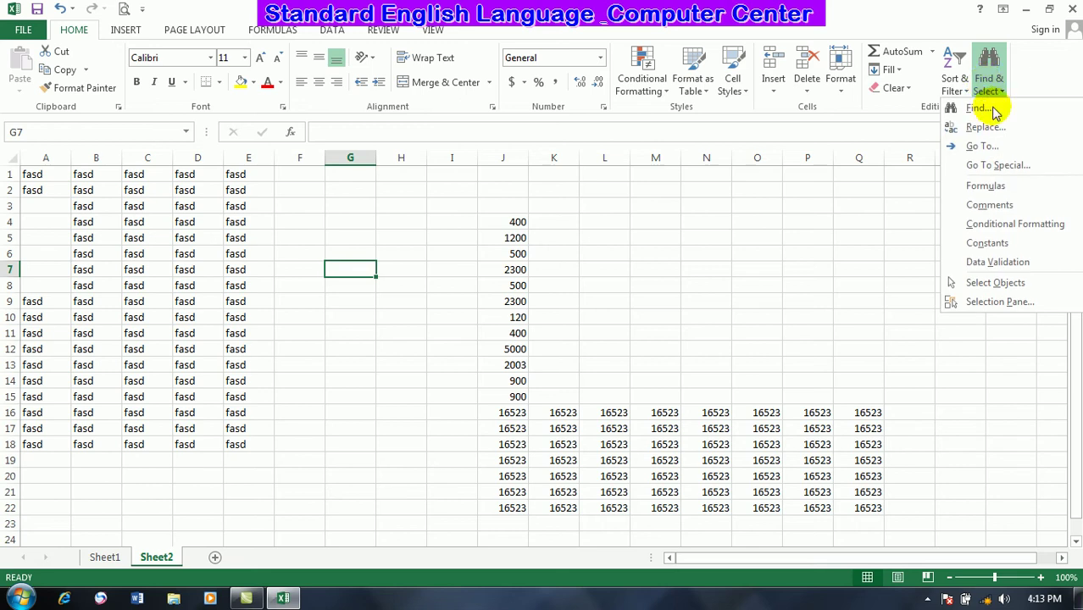
click(991, 166)
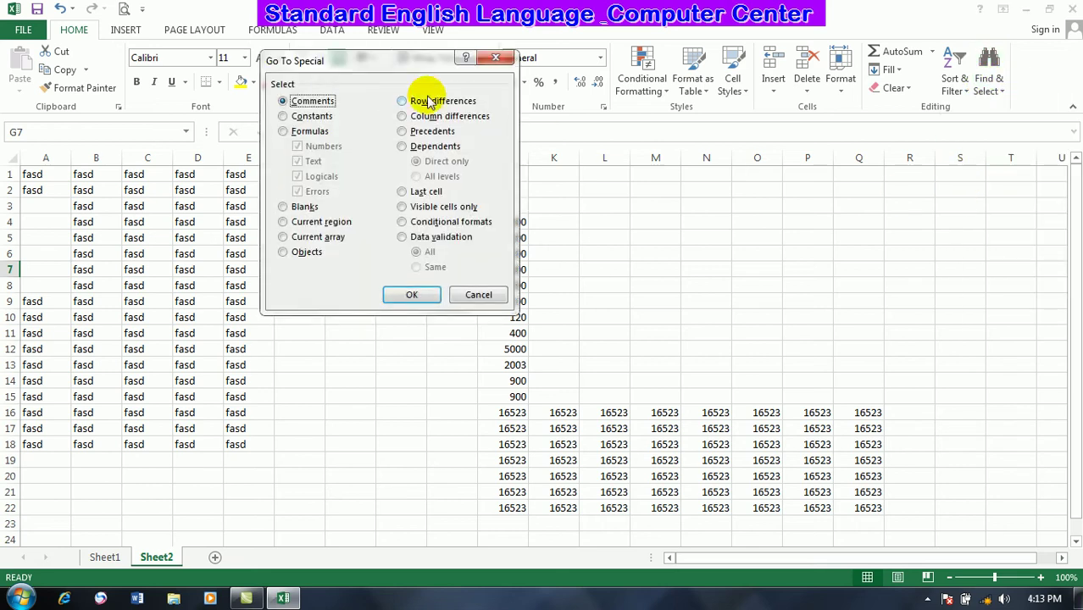
click(477, 295)
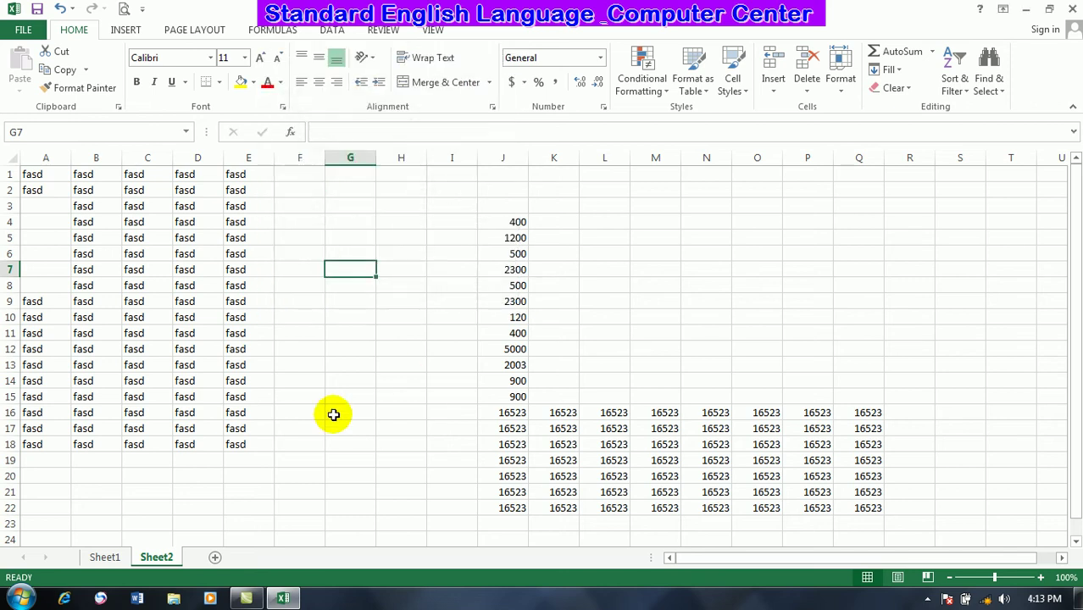
click(299, 428)
- Insert a new blank worksheet directly after Sheet1
click(105, 558)
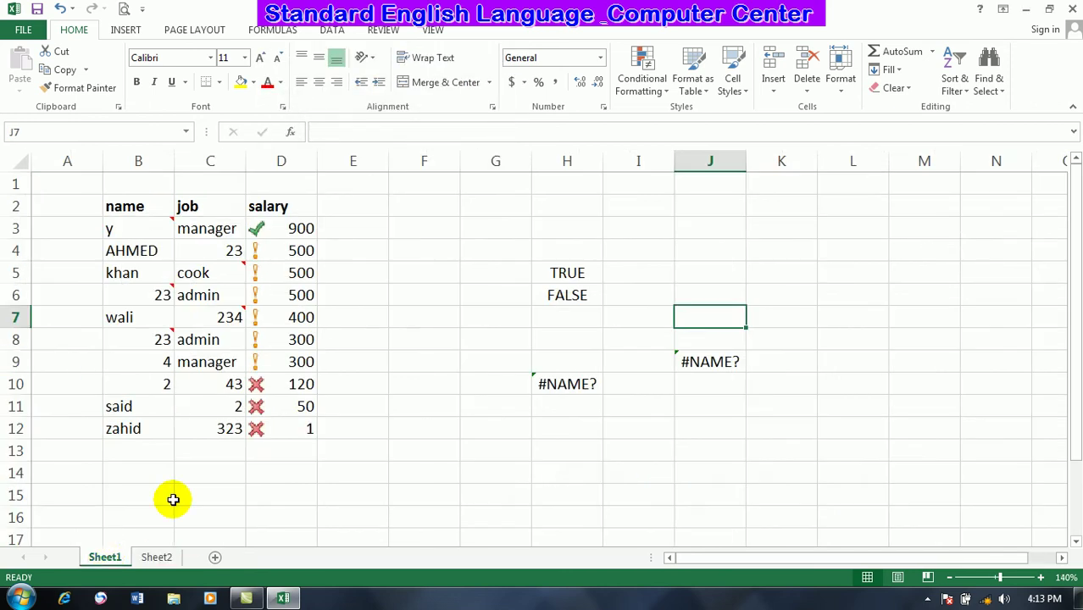
click(240, 558)
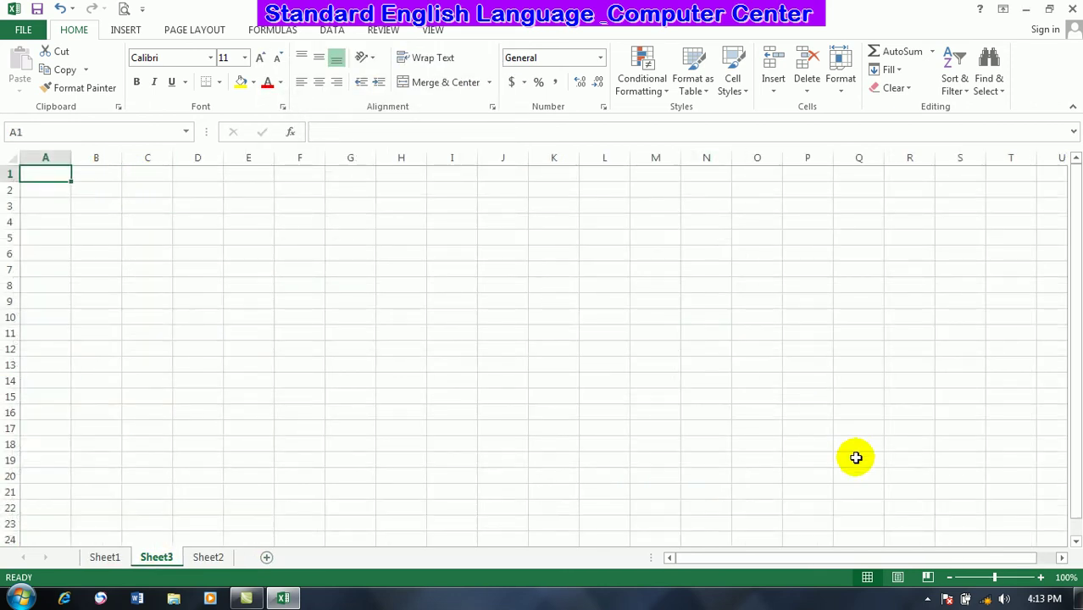
click(1040, 577)
click(1041, 577)
click(1041, 577)
click(1040, 577)
click(1041, 577)
click(1040, 577)
click(1041, 577)
click(1040, 577)
- Enter a different sample name in each of the cells A1, B1 and C1 of the new sheet
text(kjhan)
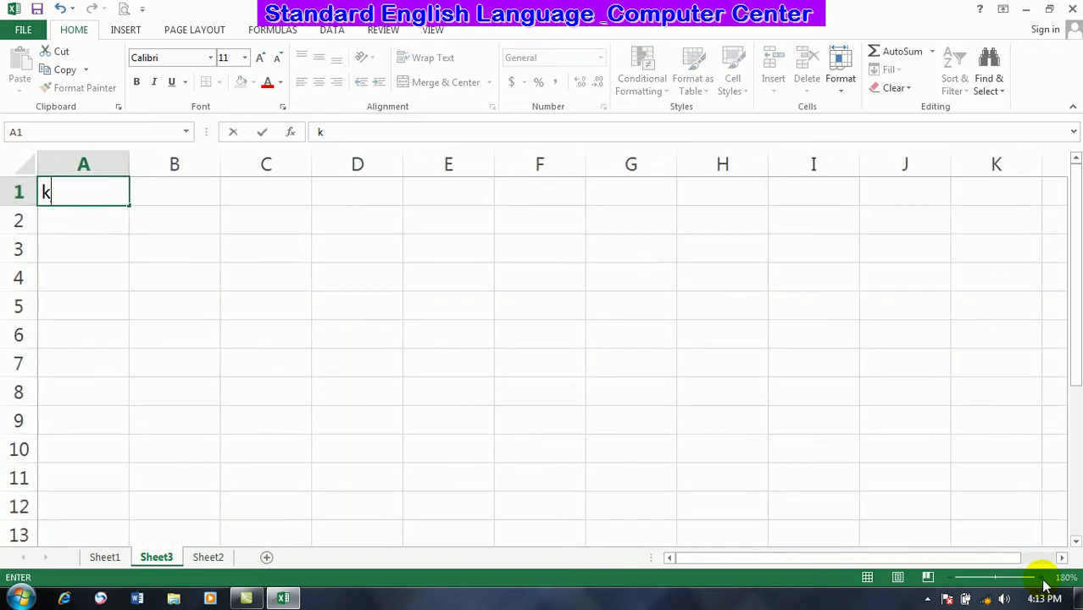
key(Tab)
text(ja)
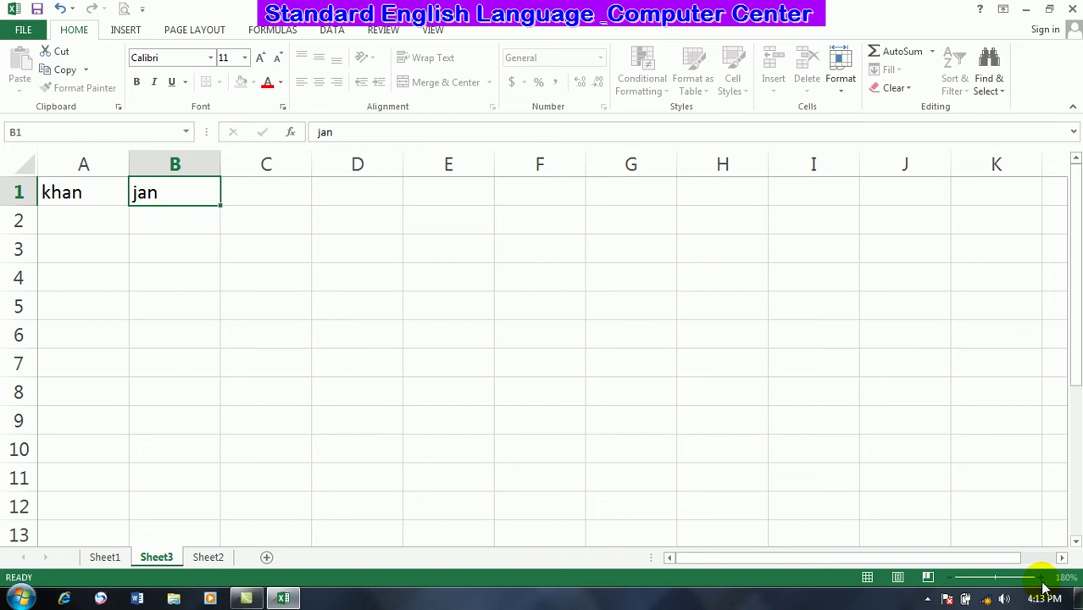
key(Tab)
text(sa)
key(Return)
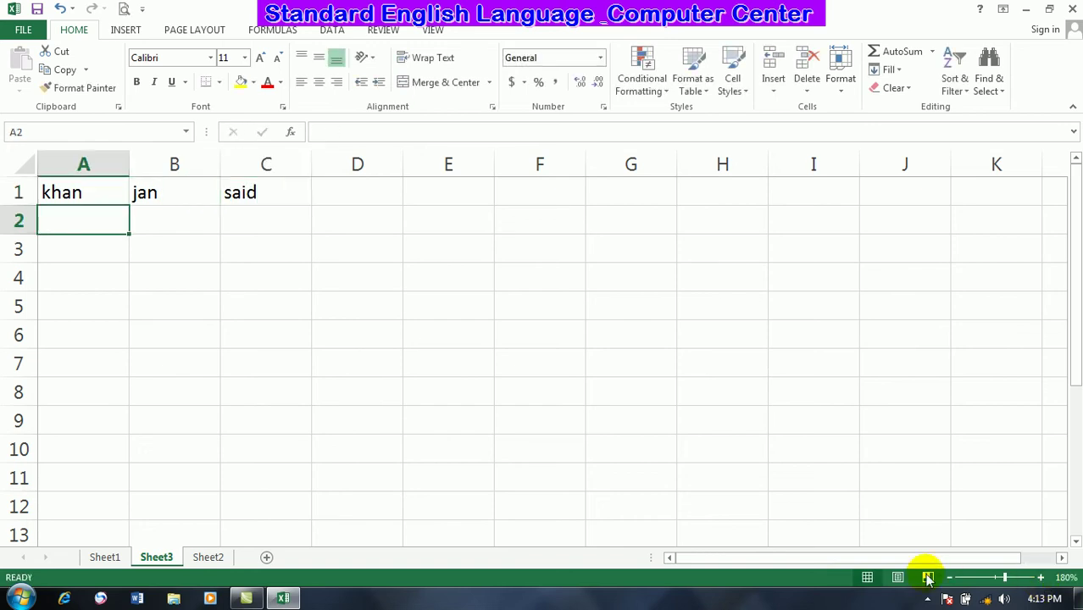
- Replace the entry in A1 with another sample name and fill it right across A1:G1
drag(85, 193, 521, 196)
text(ahmed)
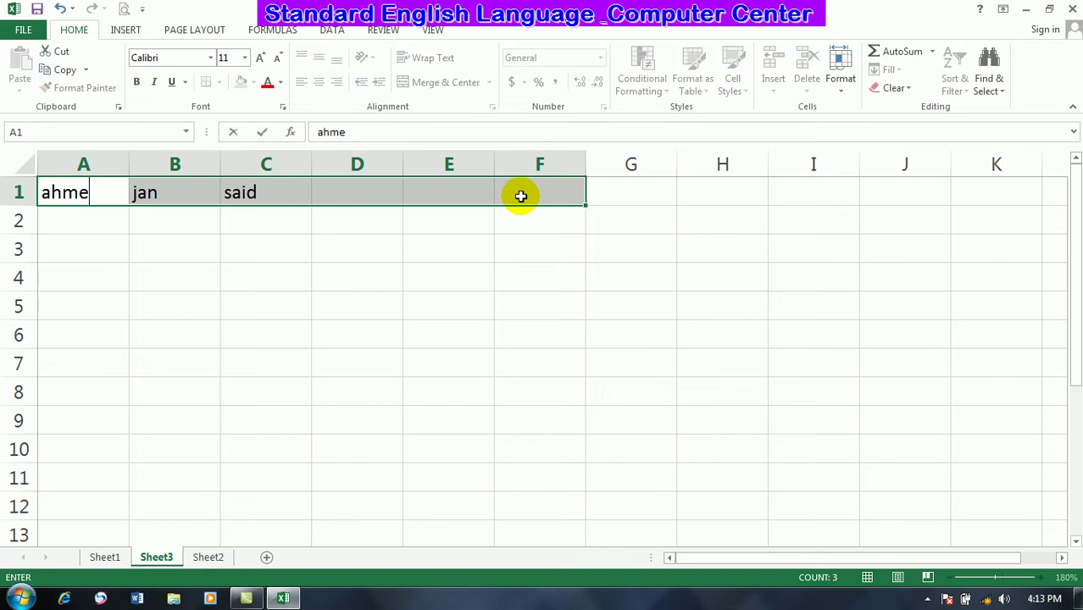
key(Tab)
drag(114, 189, 601, 164)
key(ctrl+r)
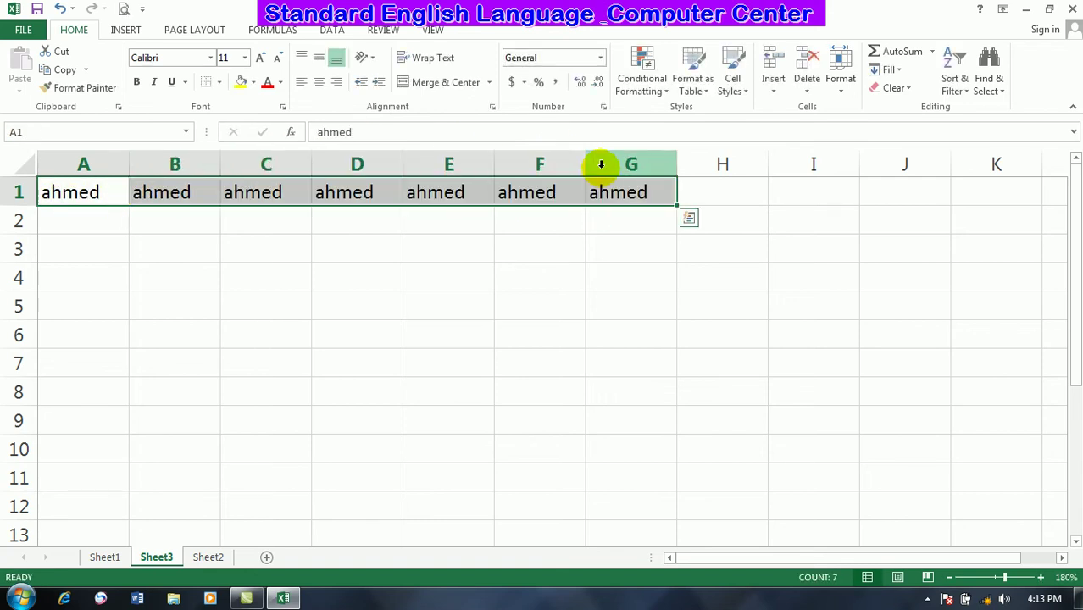
- Change the text in cell A1 to "ad"
click(78, 193)
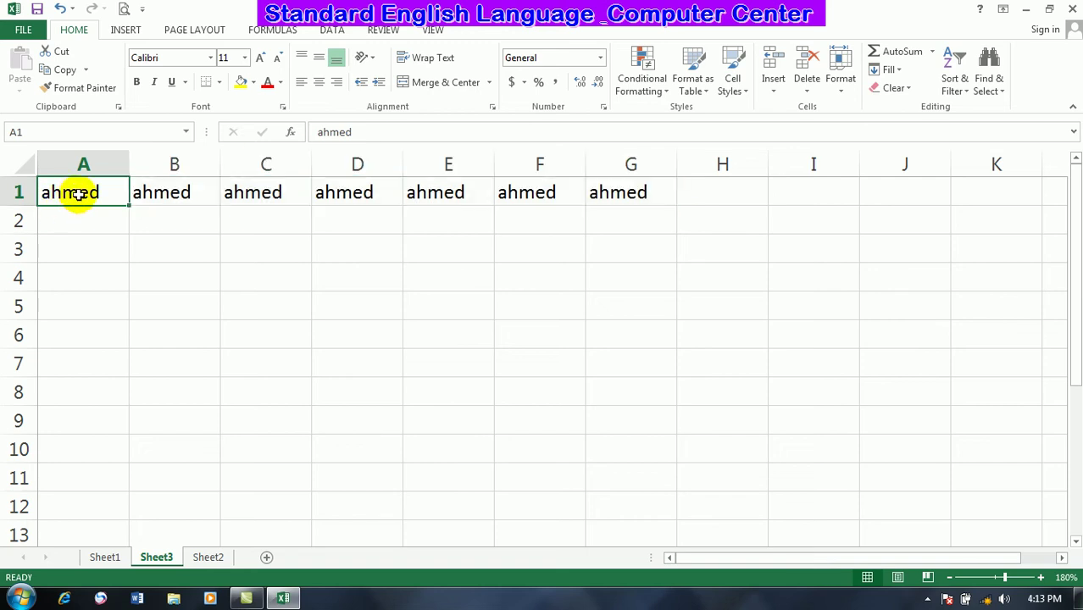
text(ad)
key(Return)
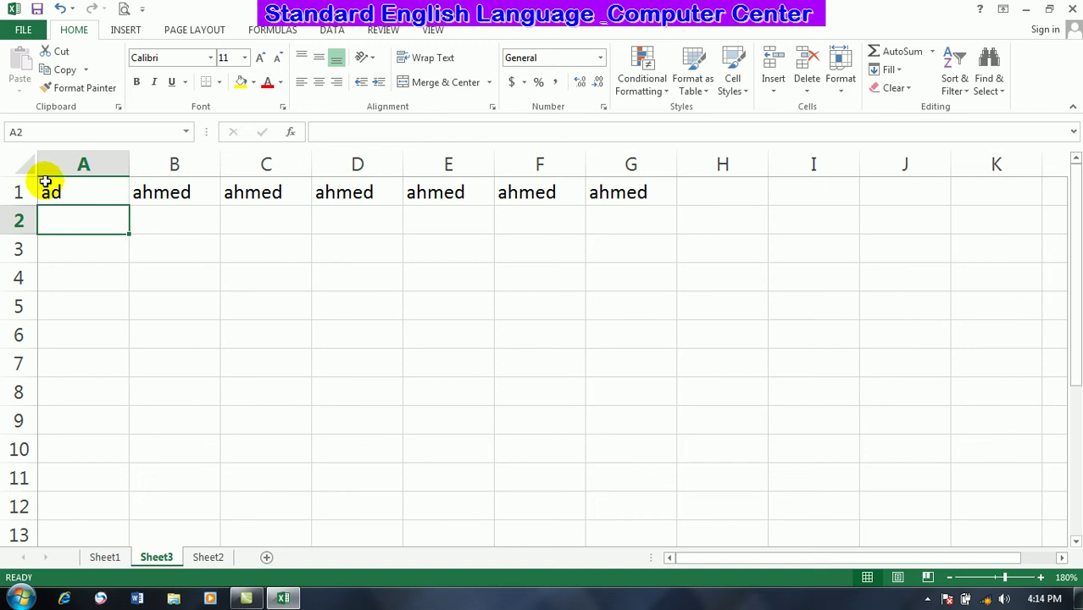
- Select the cells in A1:G1 that differ from A1 using the Row differences option of Go To Special
drag(73, 189, 642, 167)
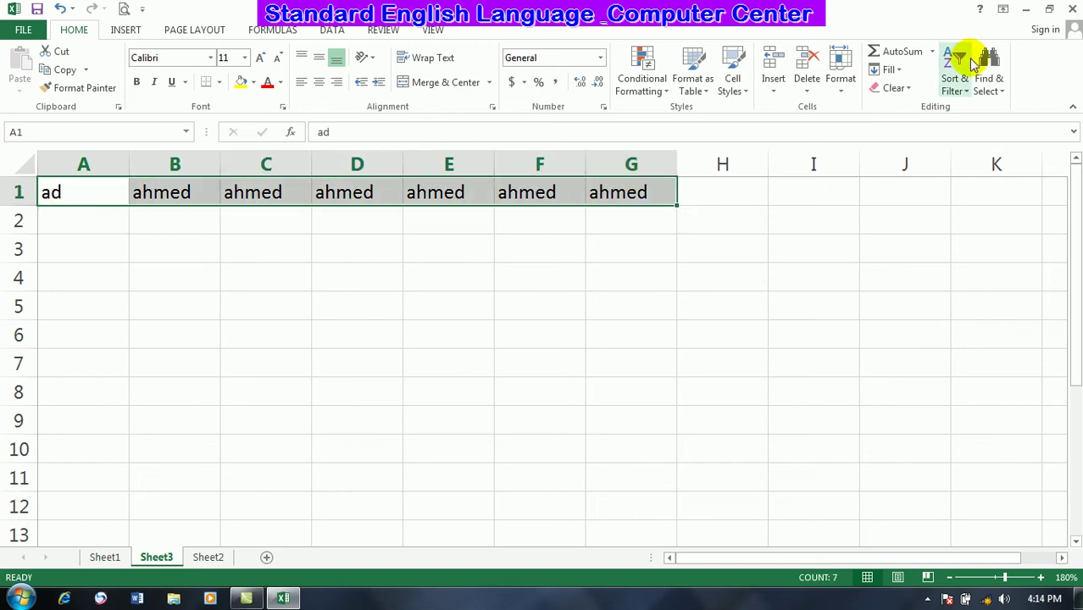
click(988, 78)
click(993, 168)
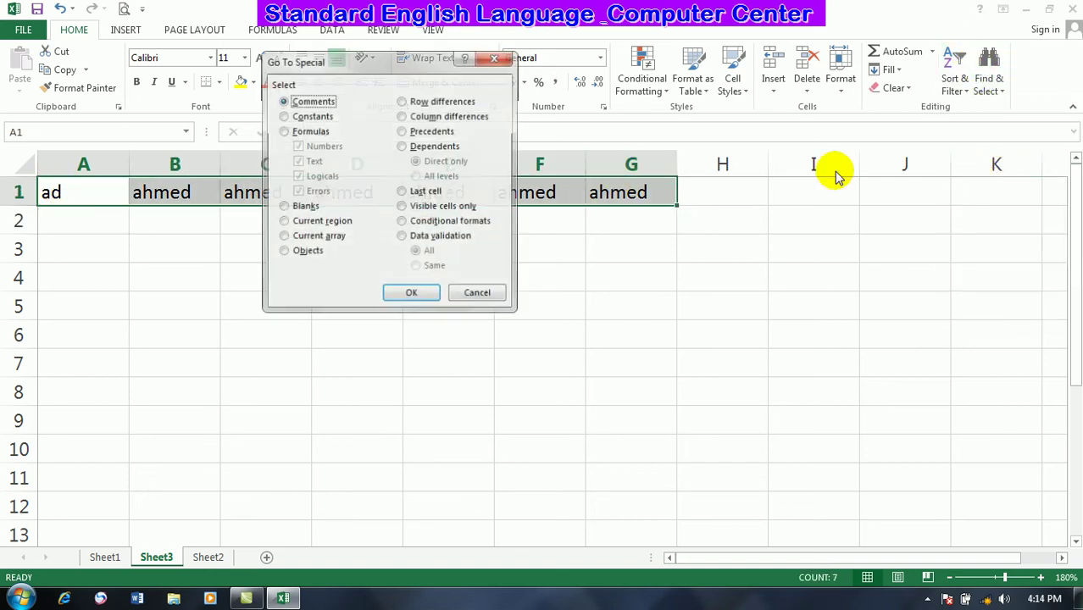
click(431, 105)
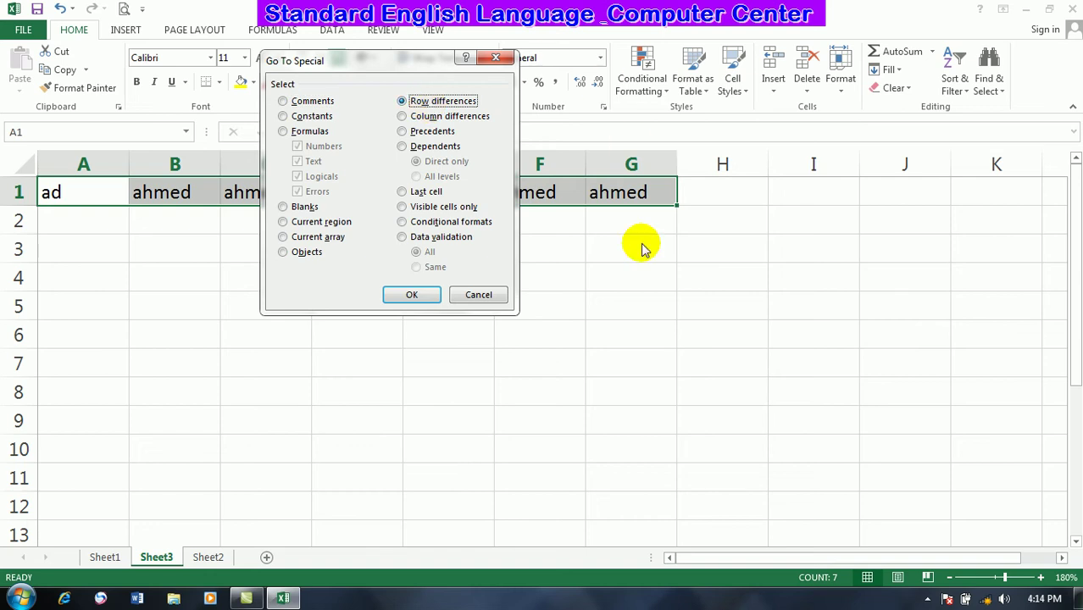
click(412, 295)
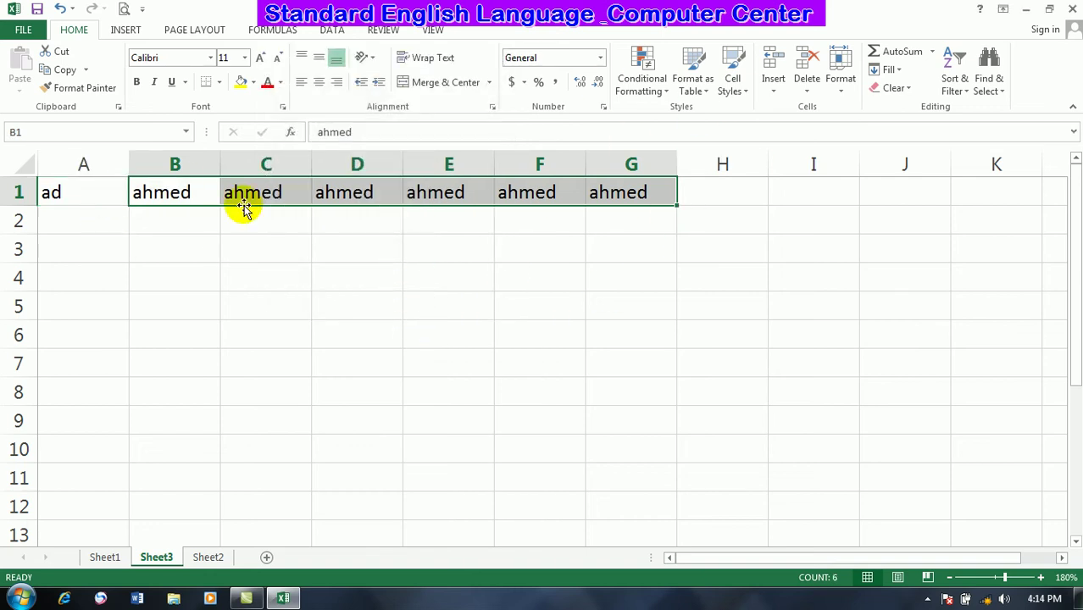
- Fill the name in C1 down through cell C8
click(559, 193)
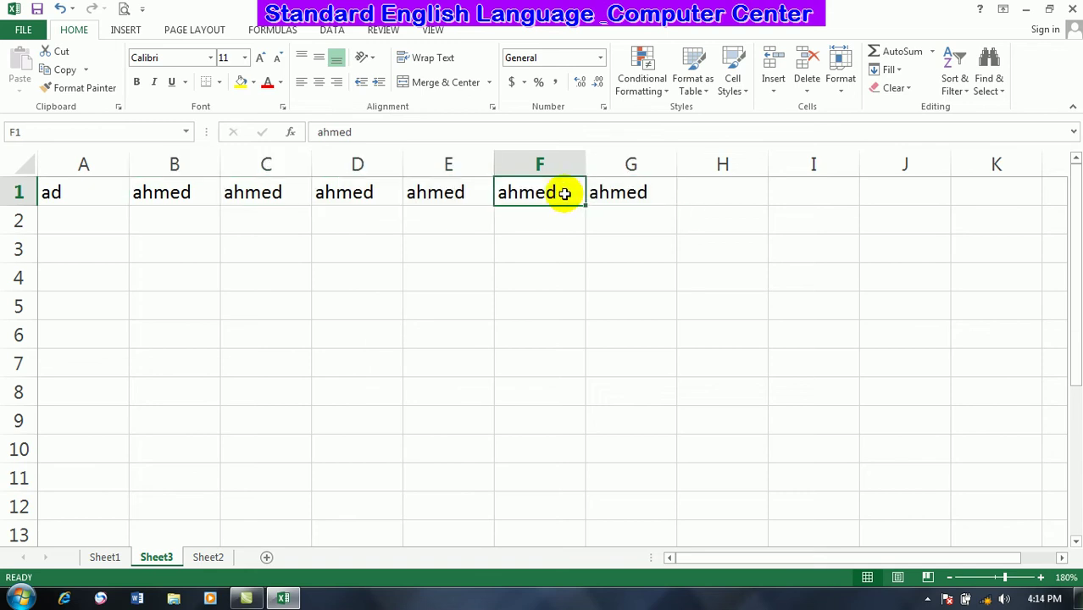
drag(279, 193, 261, 405)
key(ctrl+d)
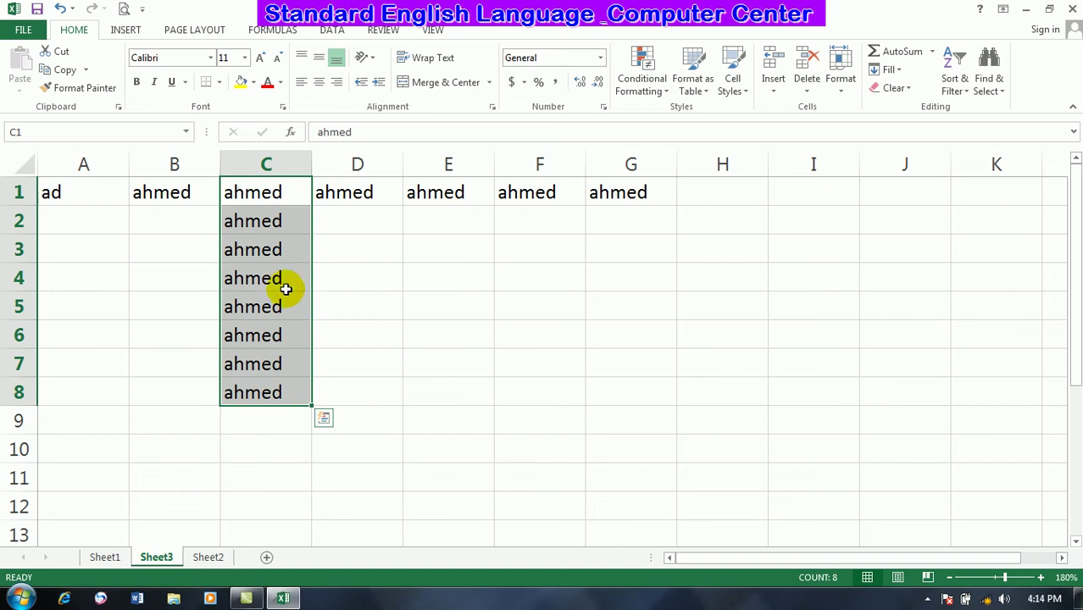
- Replace the entry in cell C8 with a different sample name
click(269, 391)
text(ali)
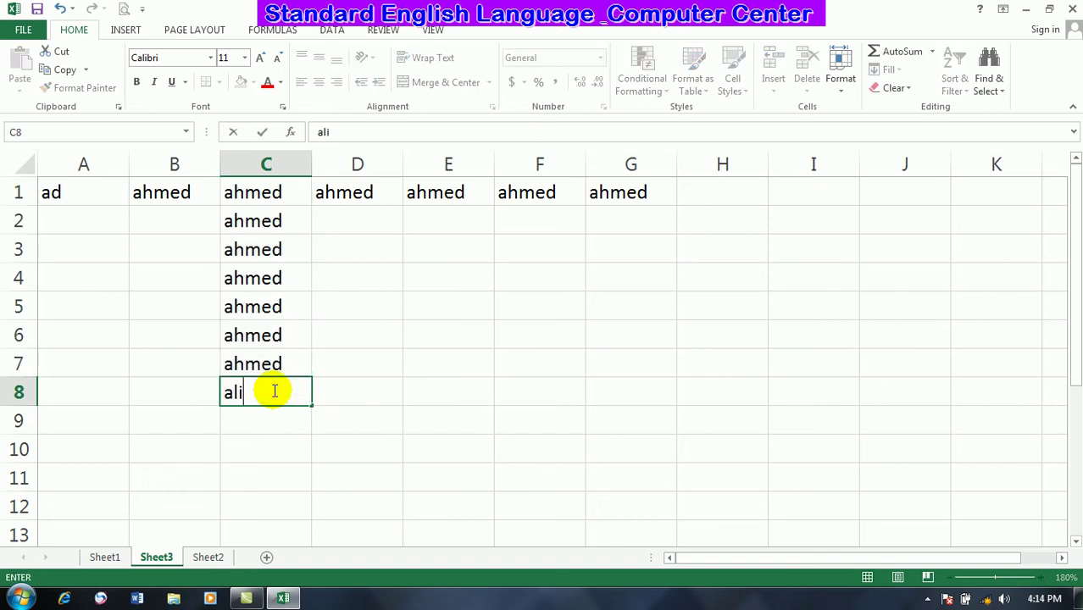
key(Return)
- Select the cells in C1:C8 that differ from C1 using the Column differences option of Go To Special
click(256, 193)
drag(256, 193, 256, 394)
click(996, 88)
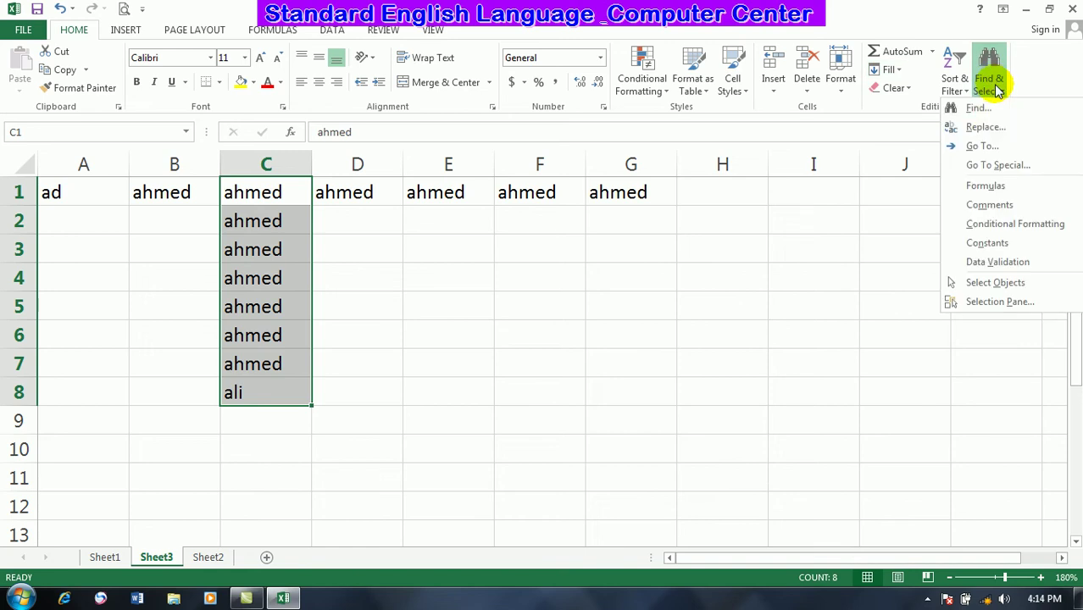
click(990, 166)
click(435, 117)
click(412, 295)
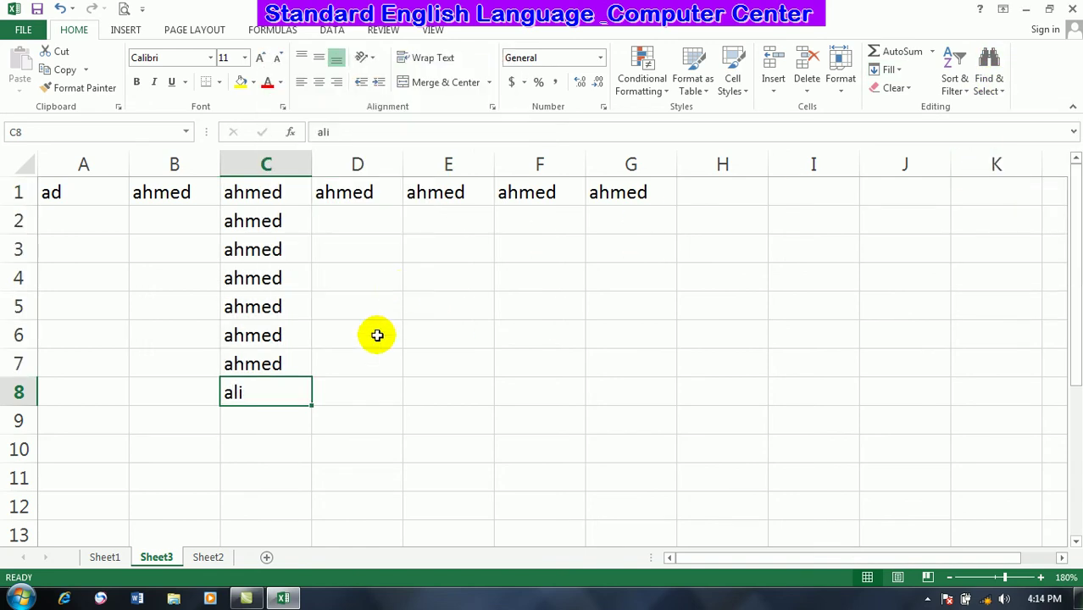
- Delete all the sample names in A1:G8 to empty the sheet
click(545, 379)
drag(475, 370, 87, 222)
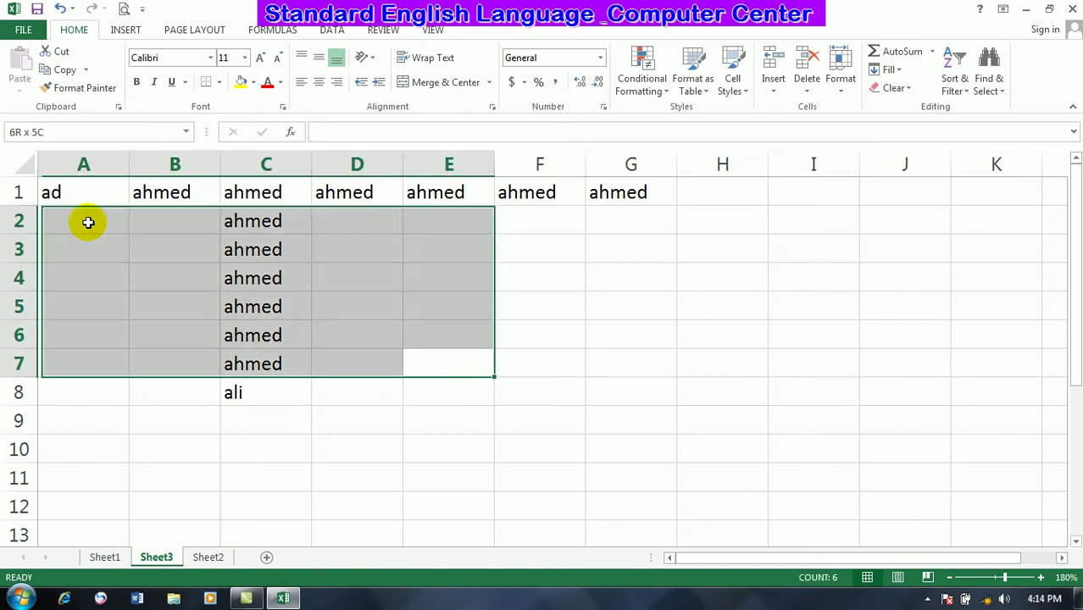
drag(427, 379, 83, 151)
key(Home)
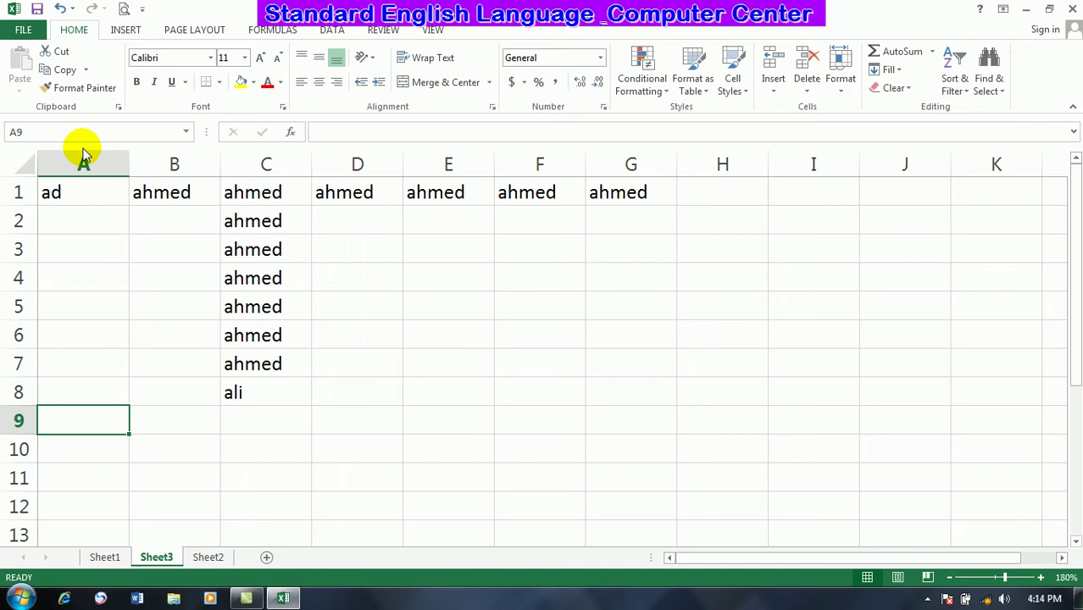
drag(631, 390, 5, 86)
key(Delete)
click(303, 220)
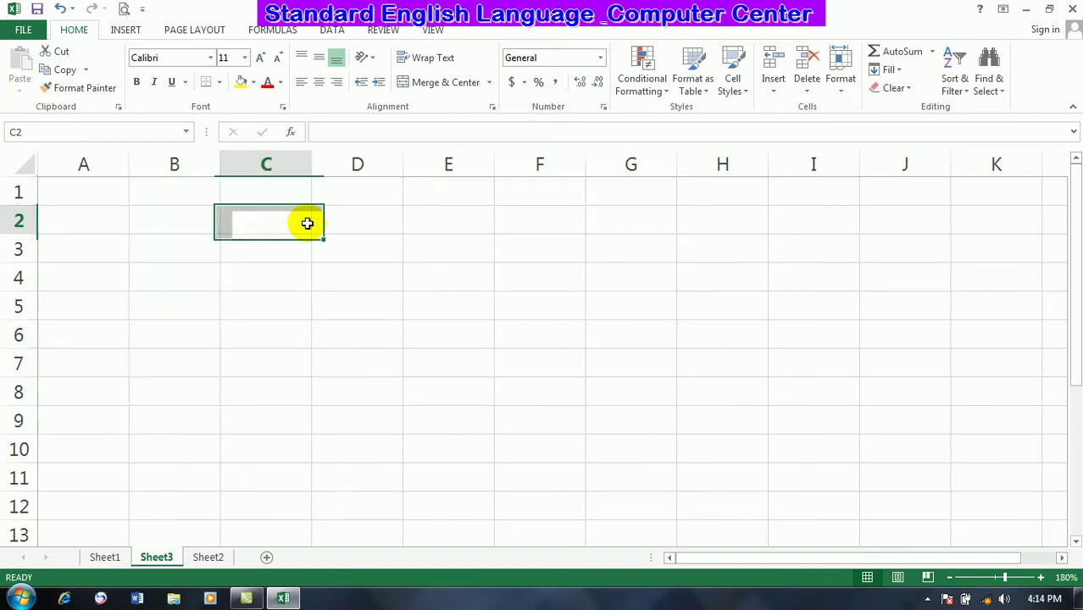
click(993, 77)
click(986, 166)
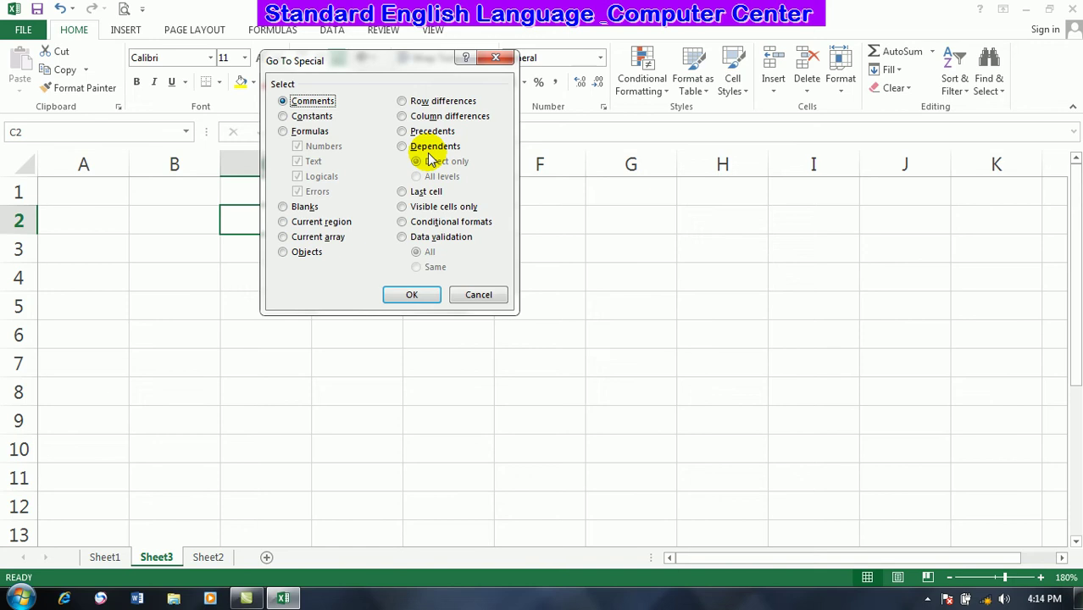
click(478, 294)
- Enter the header "salary" in both E2 and F2
click(441, 212)
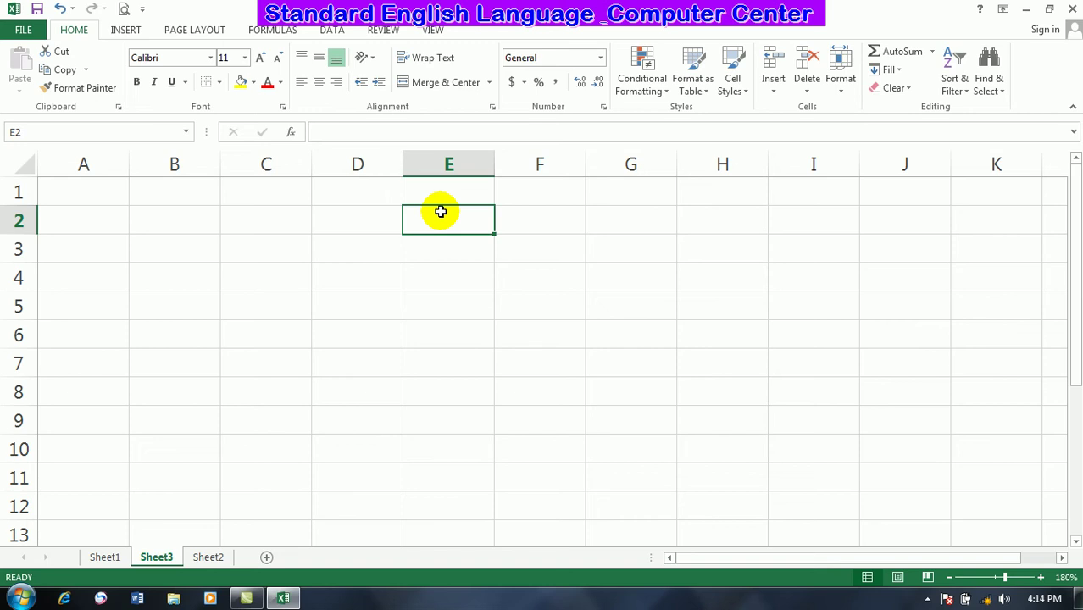
text(sal)
key(Tab)
text(salary)
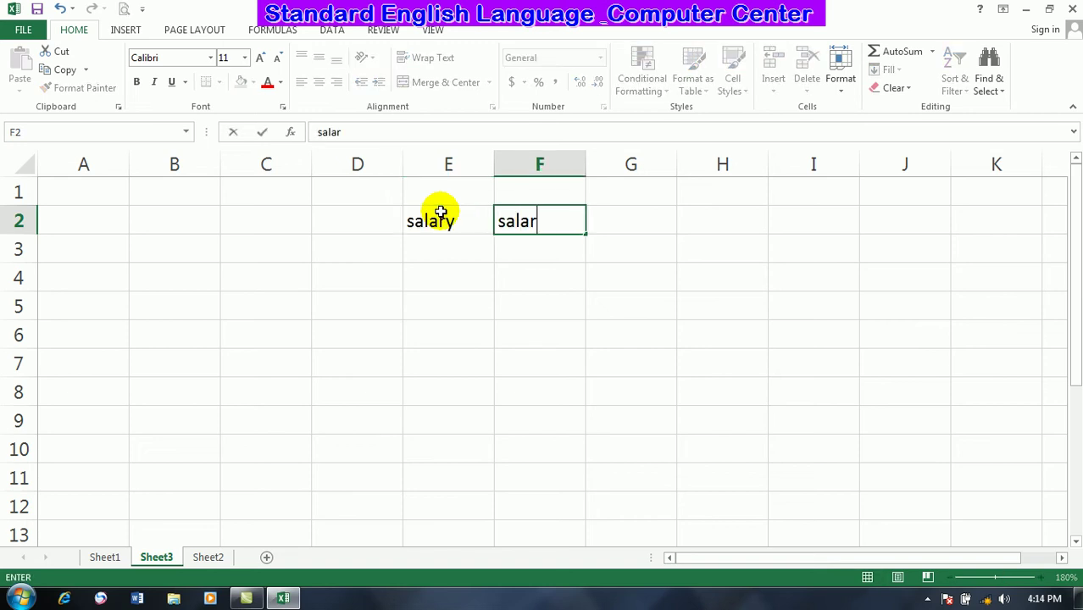
key(Return)
- Fill the whole range E3:F9 with the value 300 in one entry
drag(459, 246, 571, 418)
text(300)
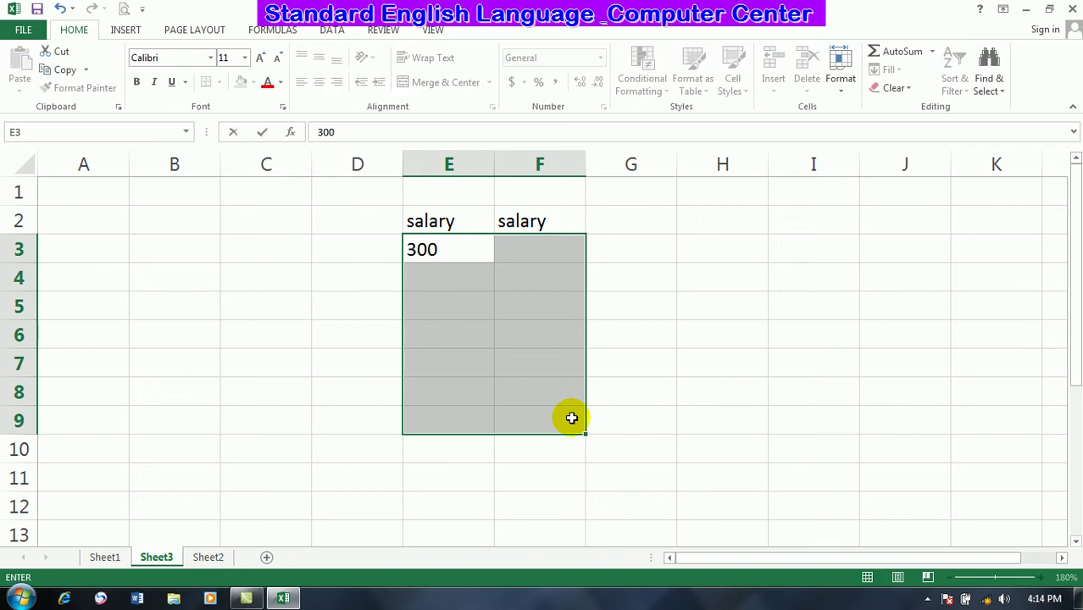
key(ctrl+Return)
- Total the two salary columns with AutoSum formulas in E11 and F11
click(456, 449)
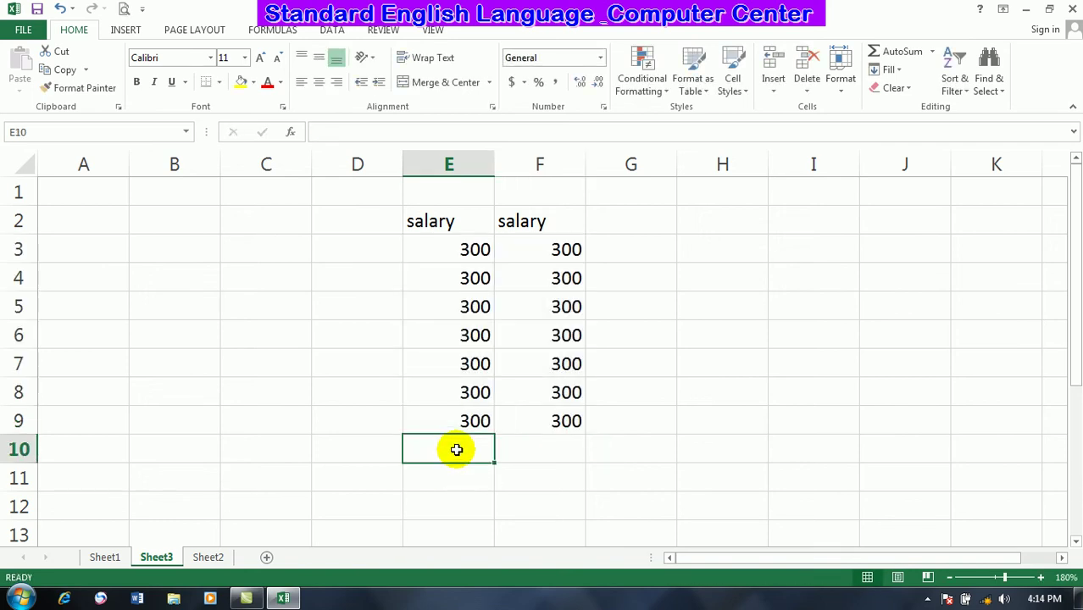
click(486, 480)
key(alt+equal)
key(Return)
click(551, 472)
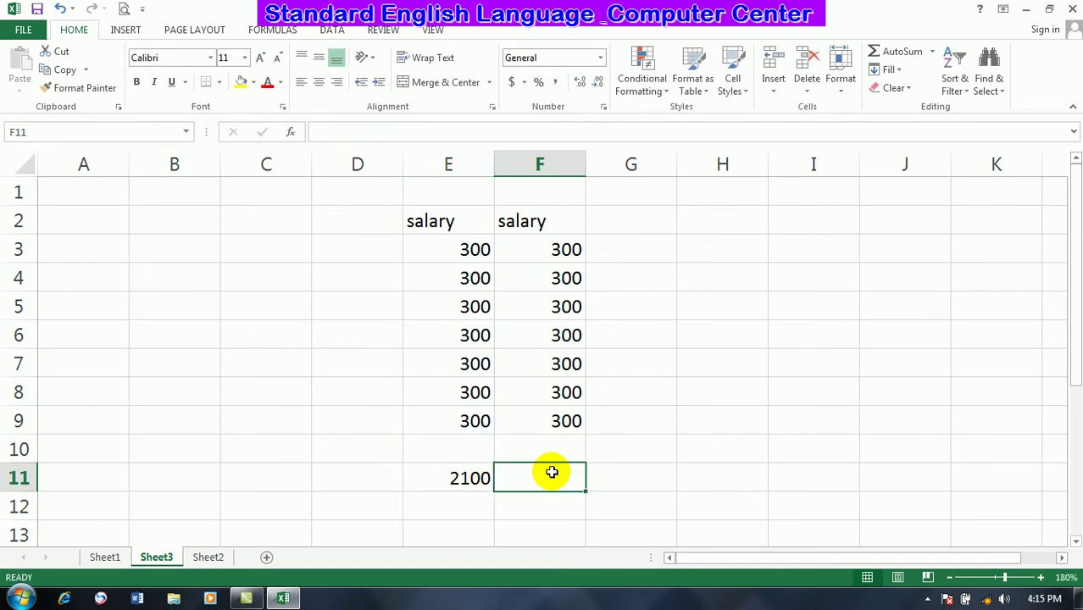
key(alt+equal)
key(Return)
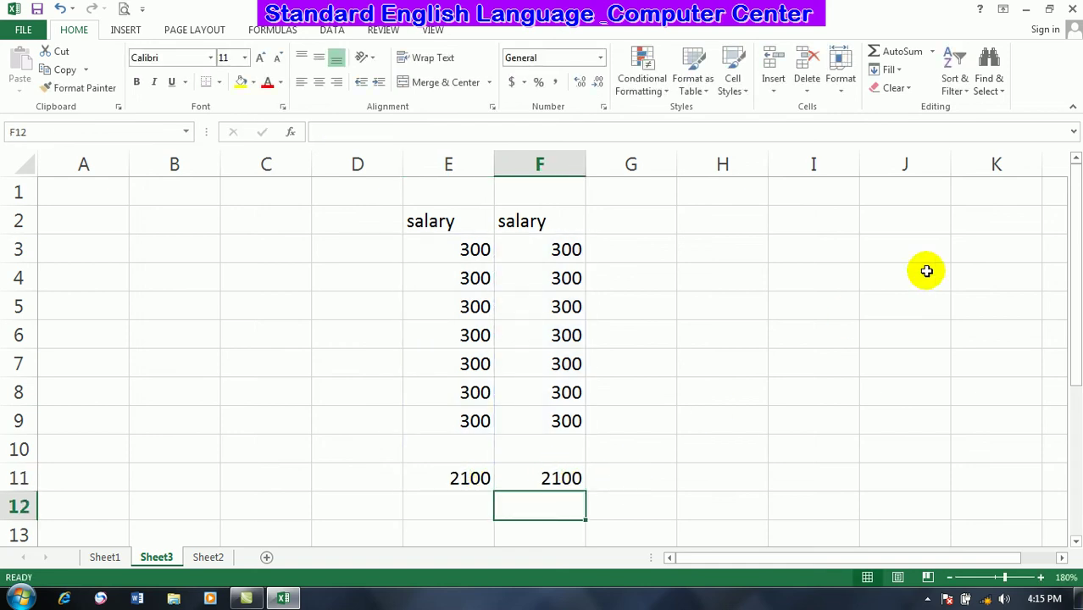
- Select the direct precedents of the formulas in E3:F11 using the Precedents option of Go To Special
drag(1074, 268, 1073, 273)
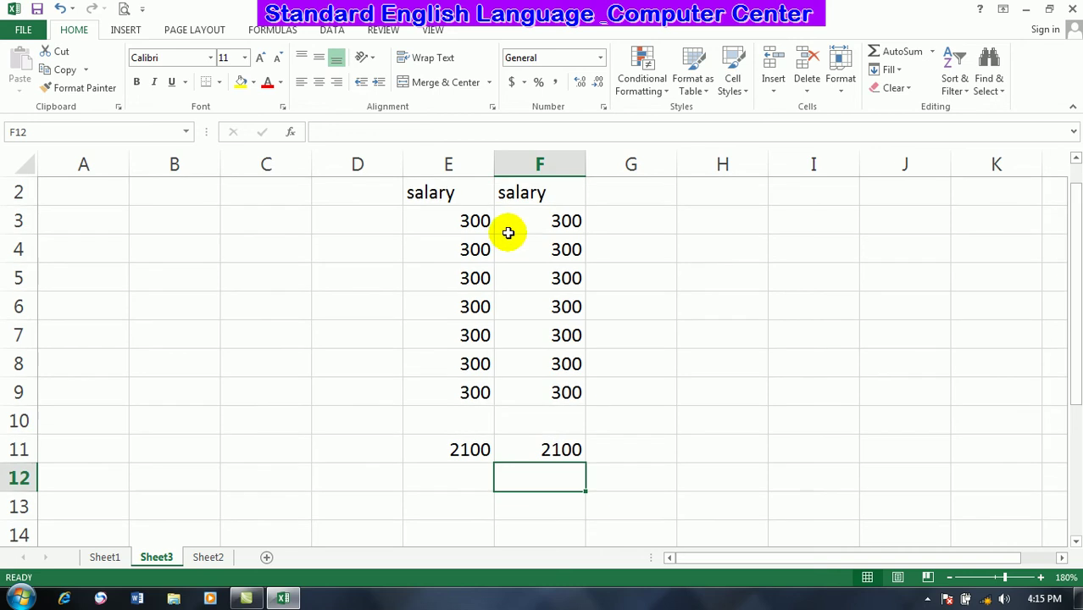
drag(458, 213, 553, 453)
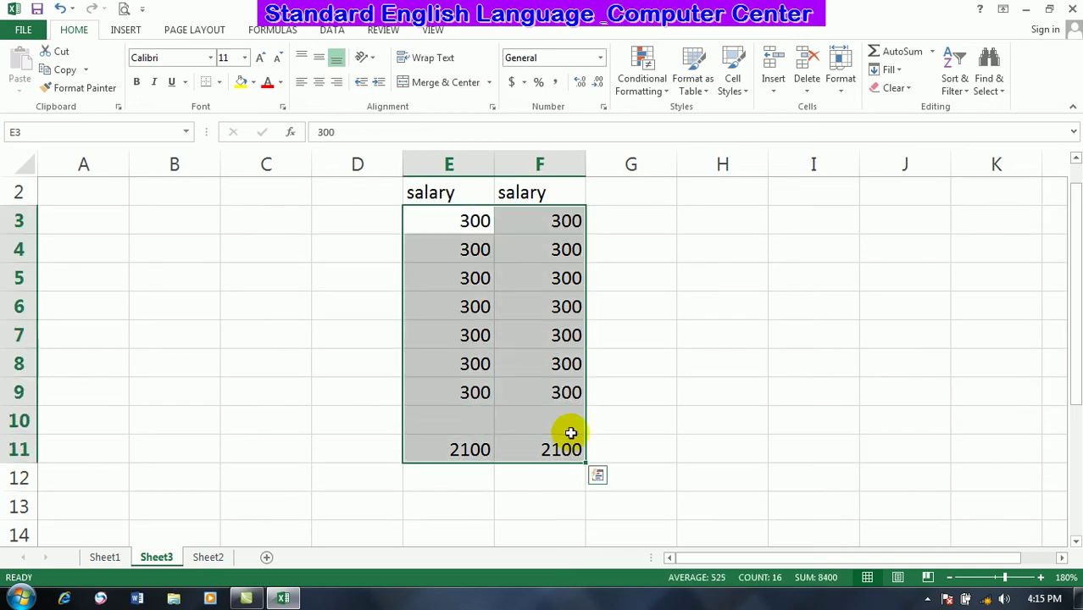
click(990, 71)
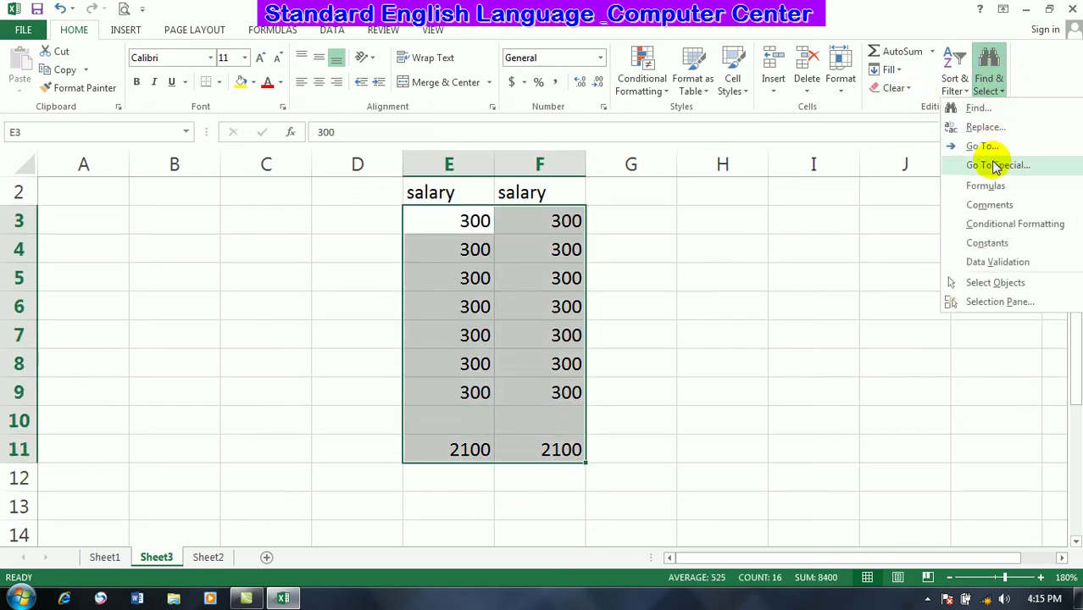
click(996, 165)
click(428, 133)
click(411, 294)
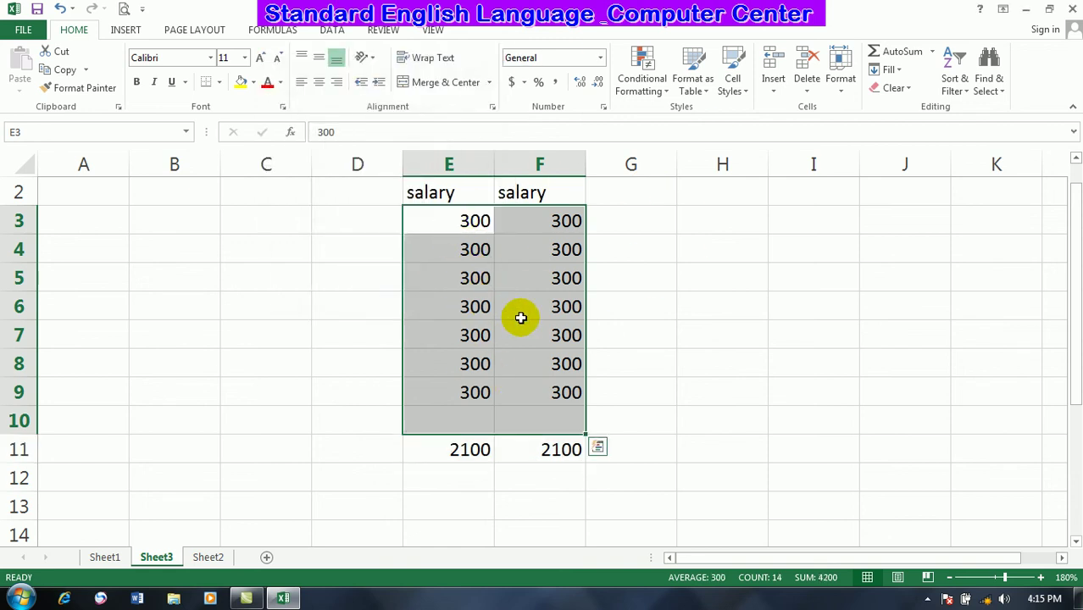
- Copy the 300 values from F3:F9 across into G3:G9
drag(465, 225, 528, 456)
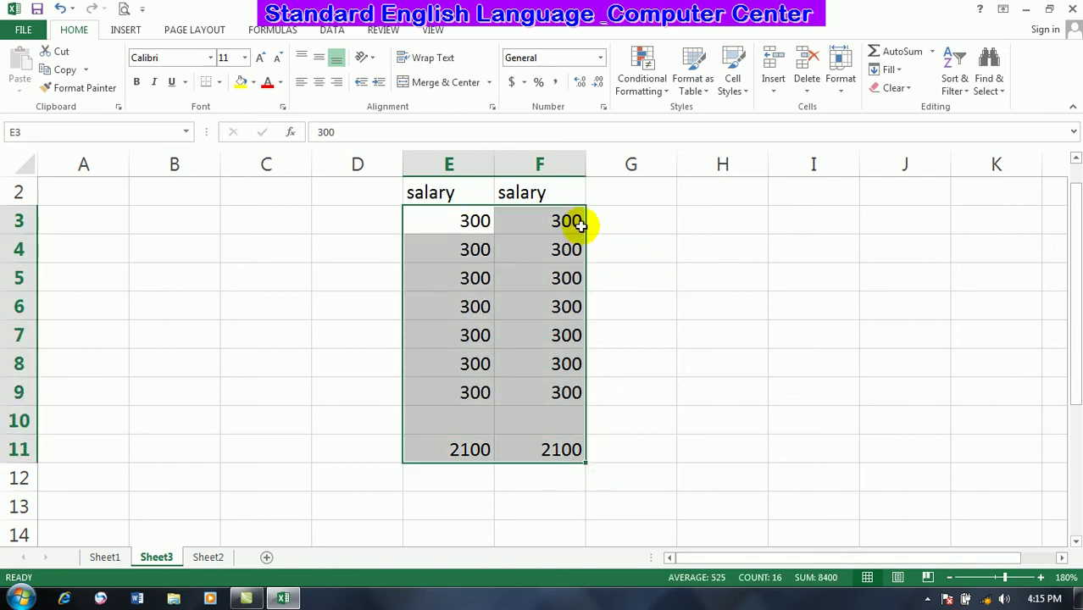
drag(575, 222, 598, 392)
- Select the cells that directly depend on E3:G11 using the Dependents option of Go To Special
drag(467, 233, 624, 456)
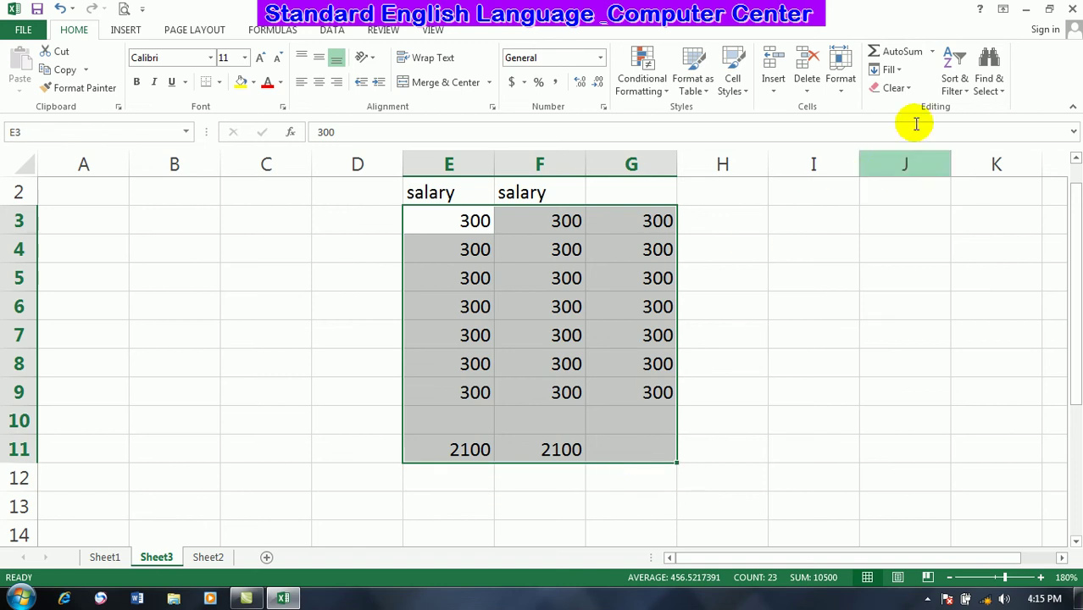
click(988, 66)
click(991, 166)
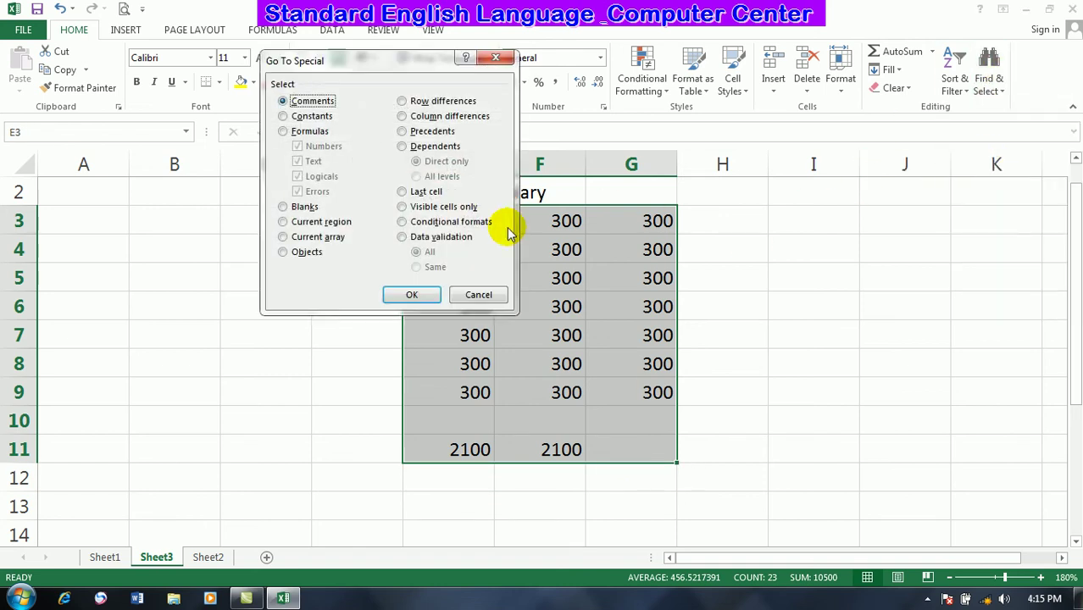
click(425, 149)
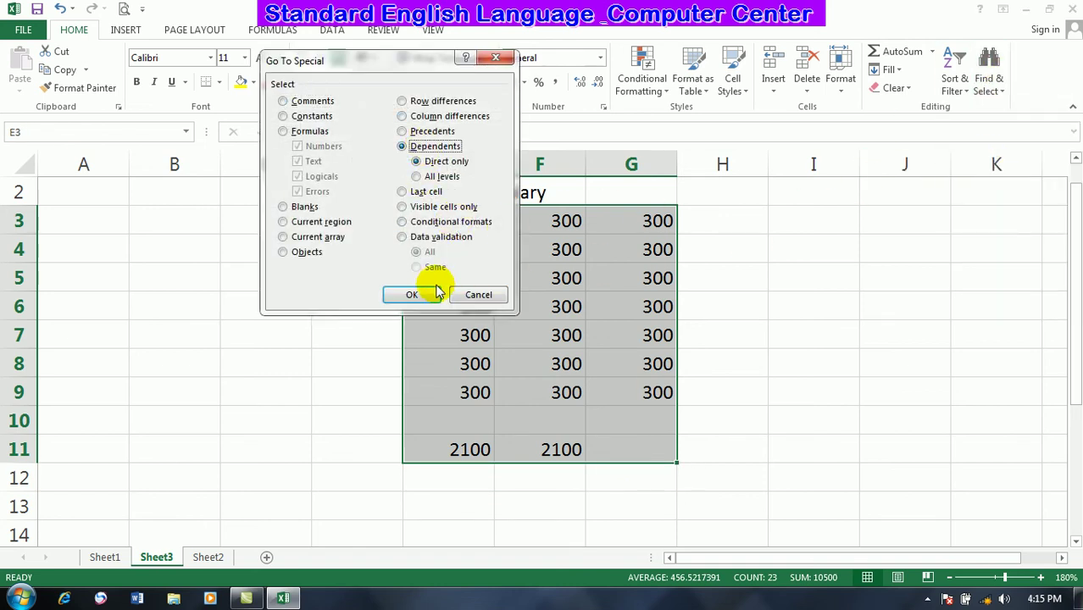
click(412, 295)
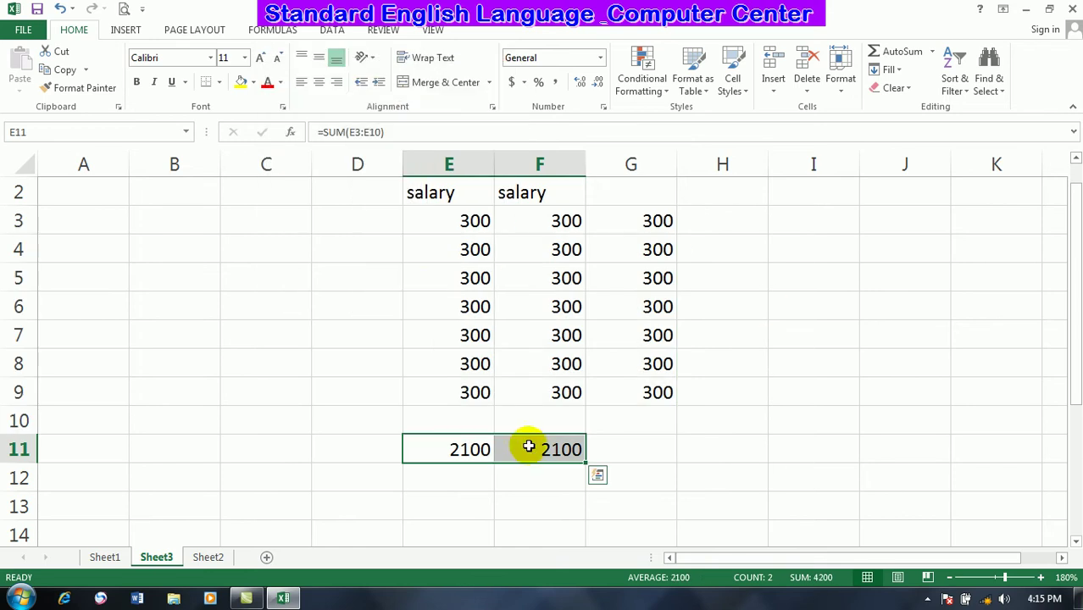
- Enter the formula =E11+F11 in cell G14 to add the two column totals
click(616, 511)
click(616, 532)
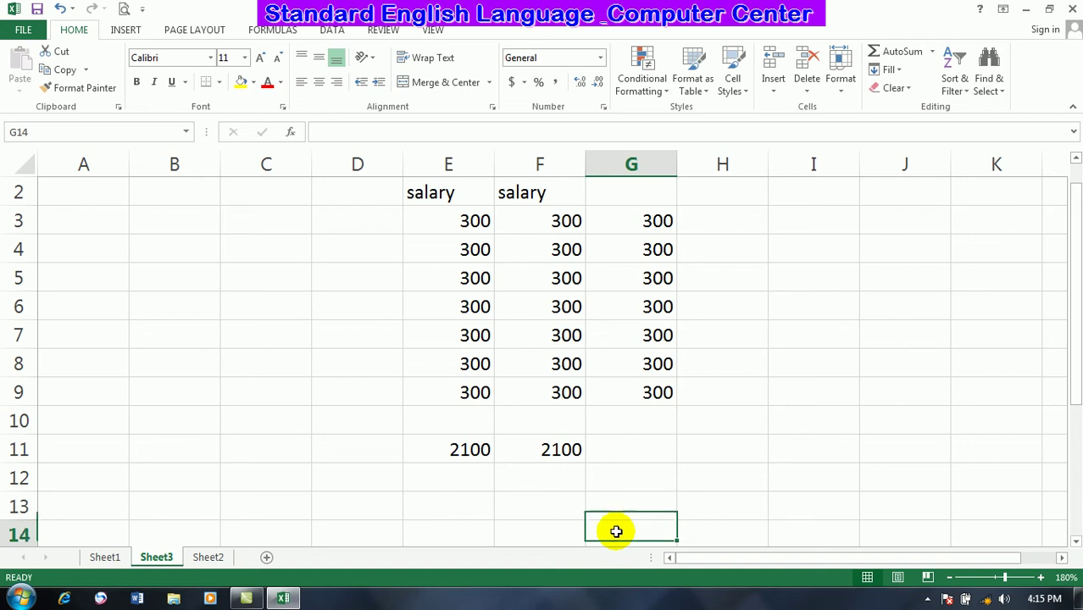
text(=)
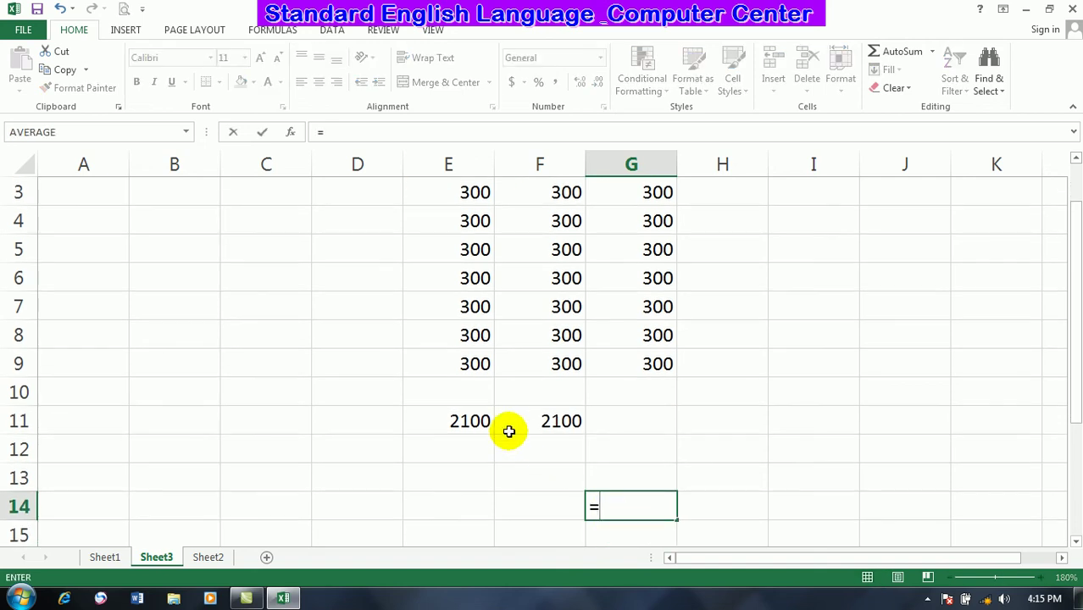
click(465, 415)
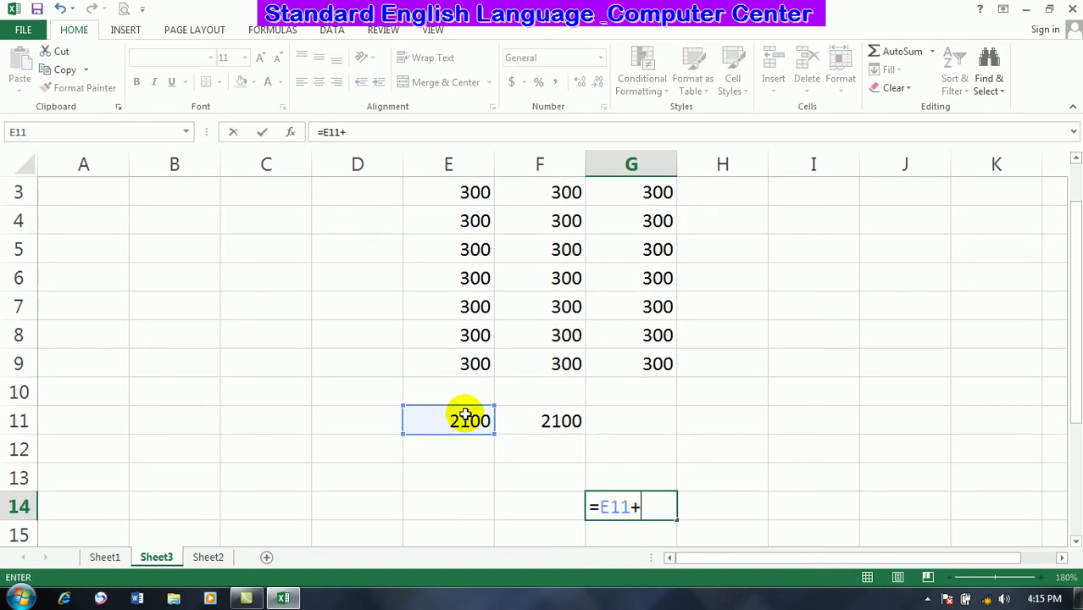
text(+)
click(561, 417)
key(Return)
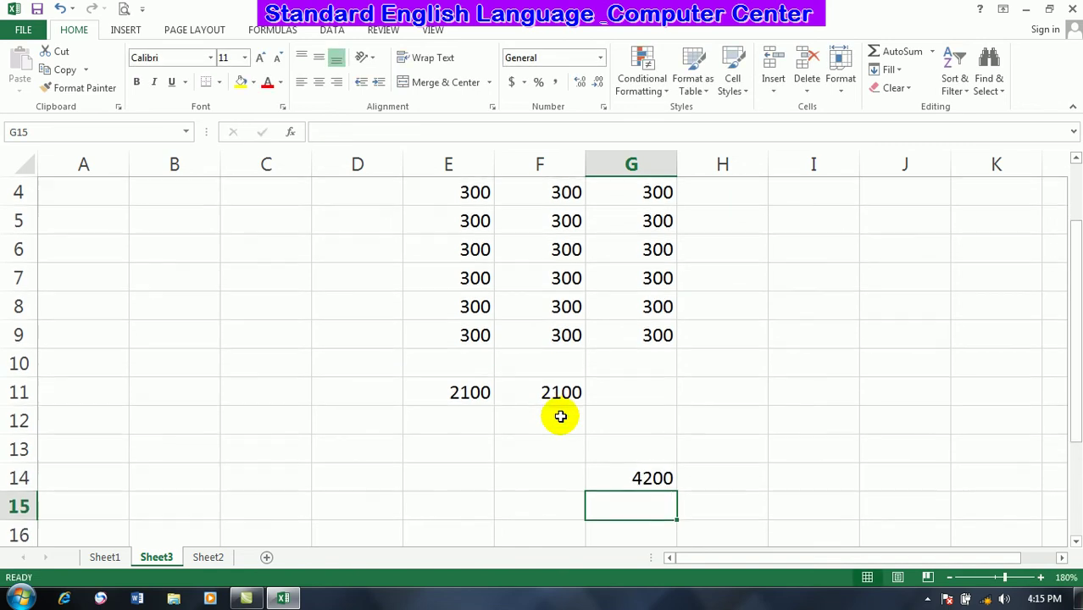
- Select the direct precedents of the formula in G14 using Go To Special with Precedents set to Direct only
key(Up)
click(993, 96)
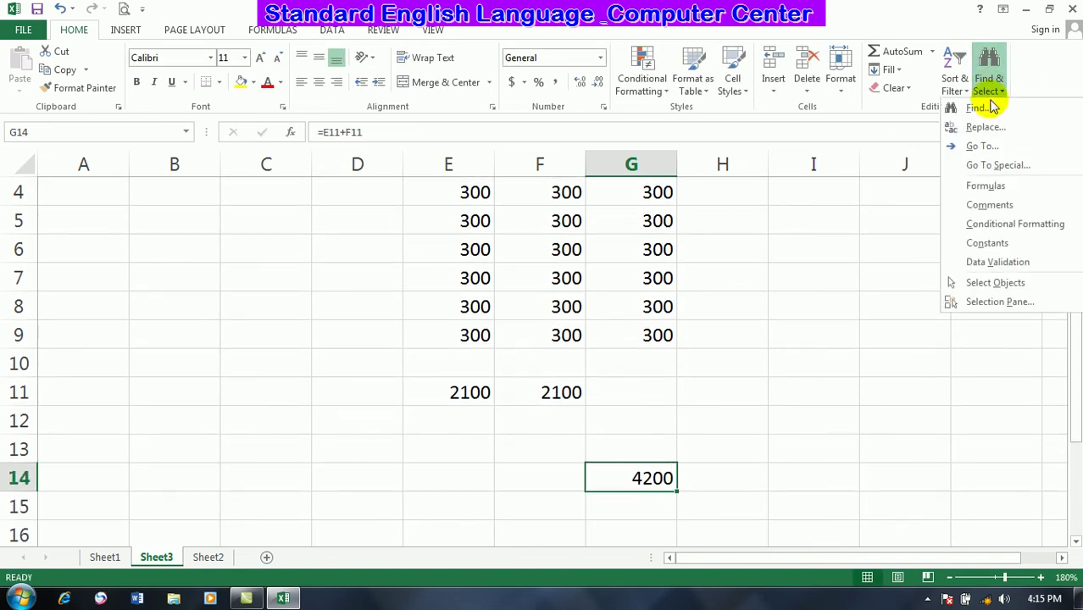
click(989, 164)
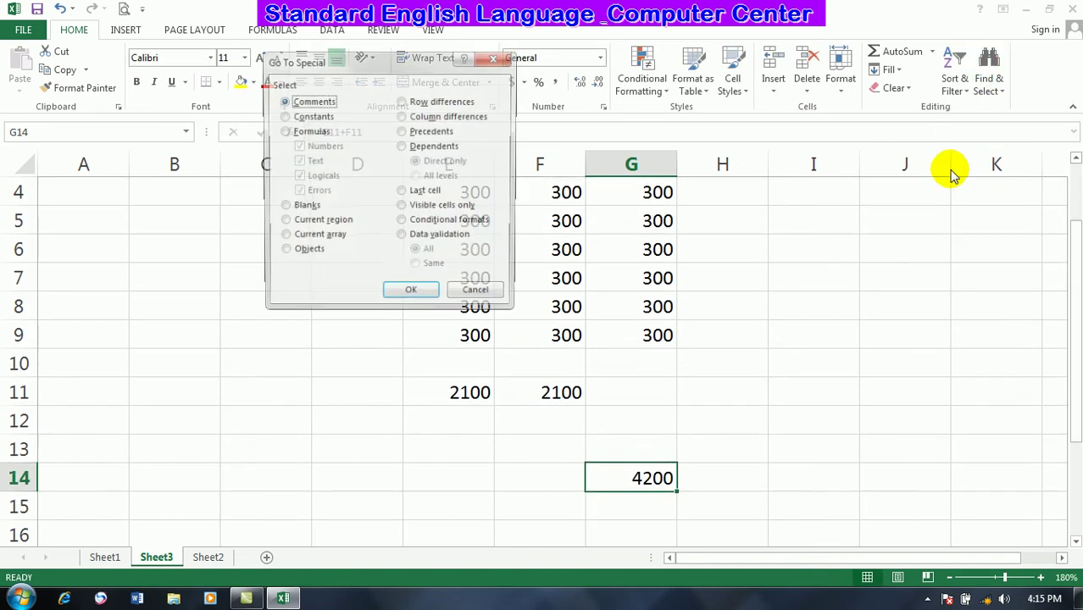
click(433, 133)
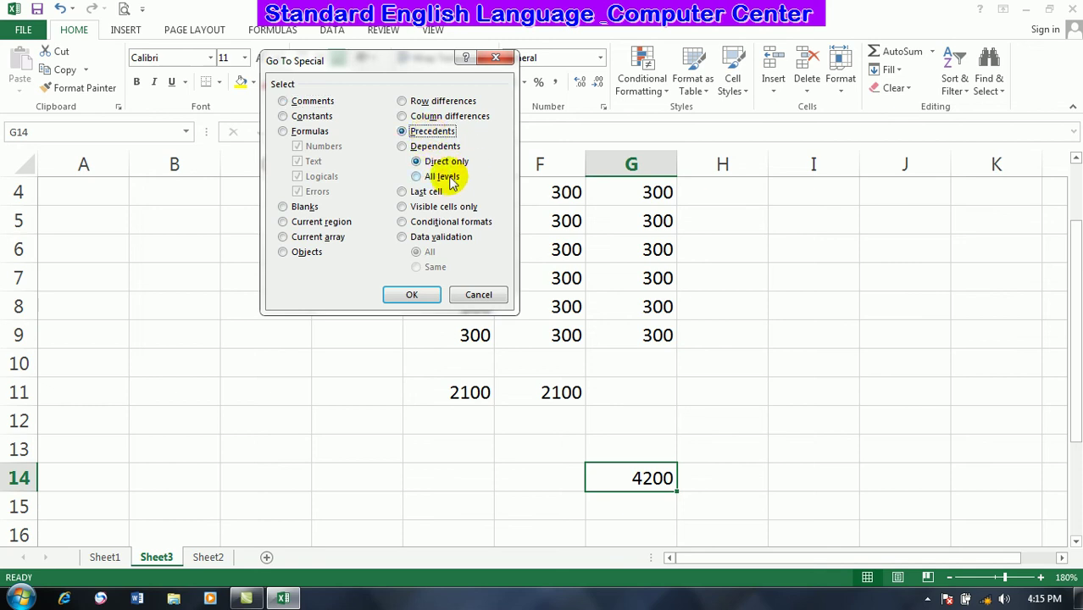
click(414, 296)
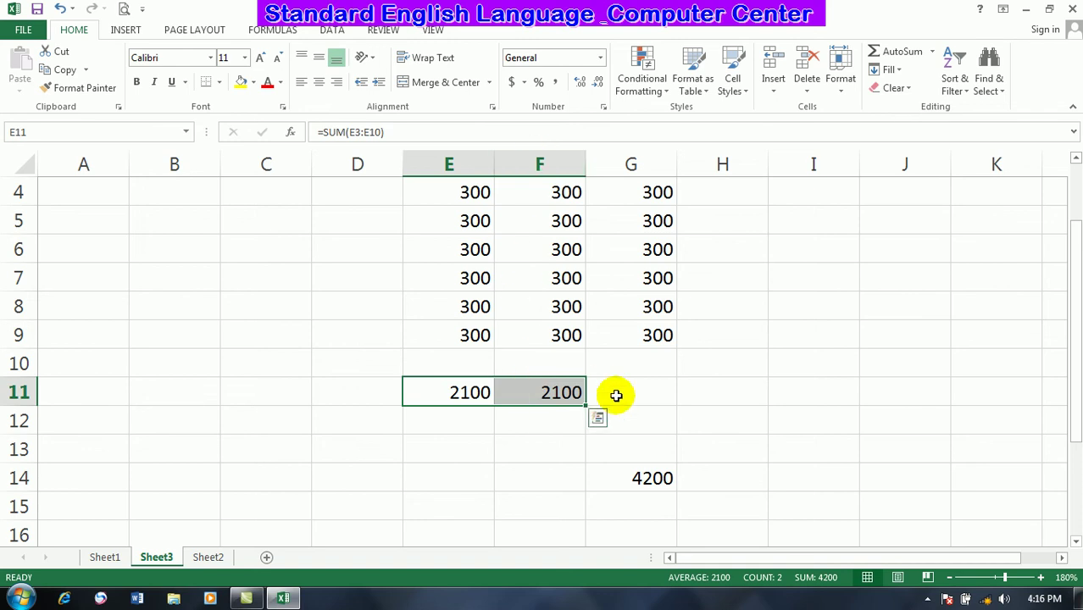
- Select every precedent of the G14 formula using Go To Special with Precedents set to All levels
click(642, 476)
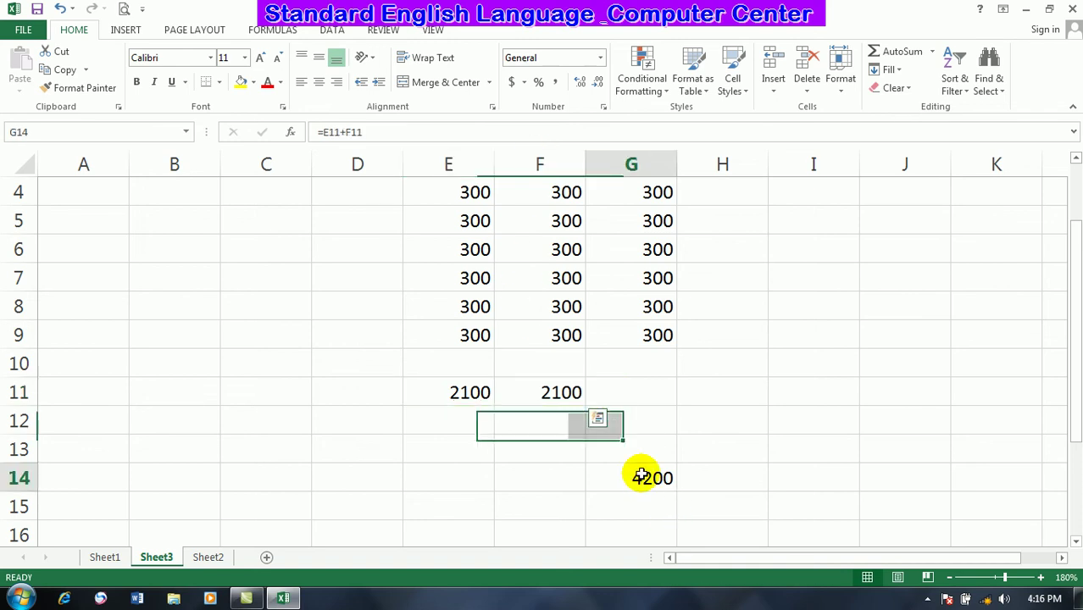
click(989, 93)
click(995, 166)
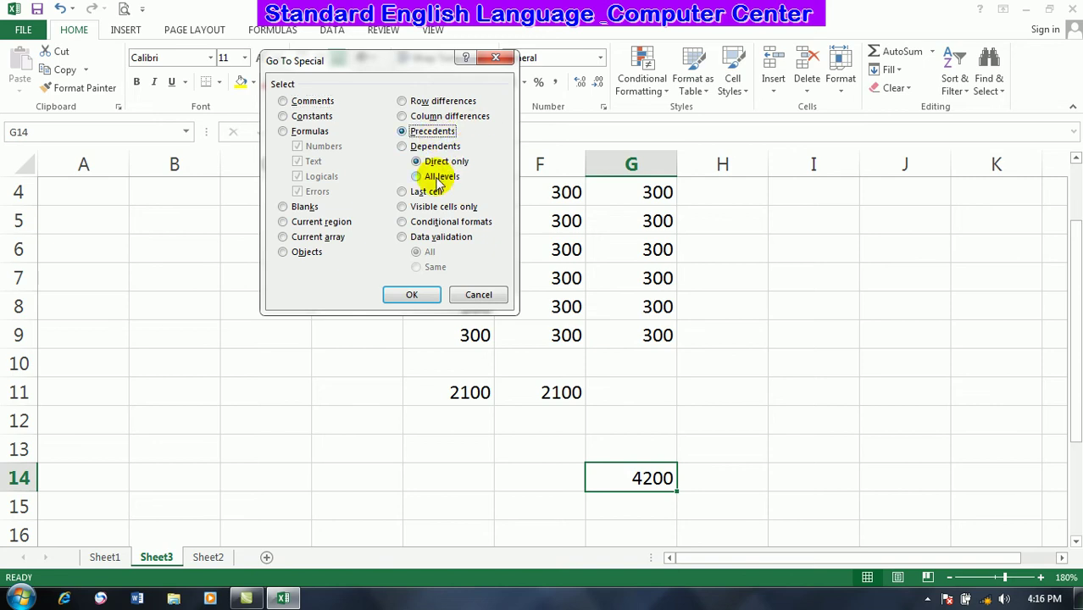
click(413, 295)
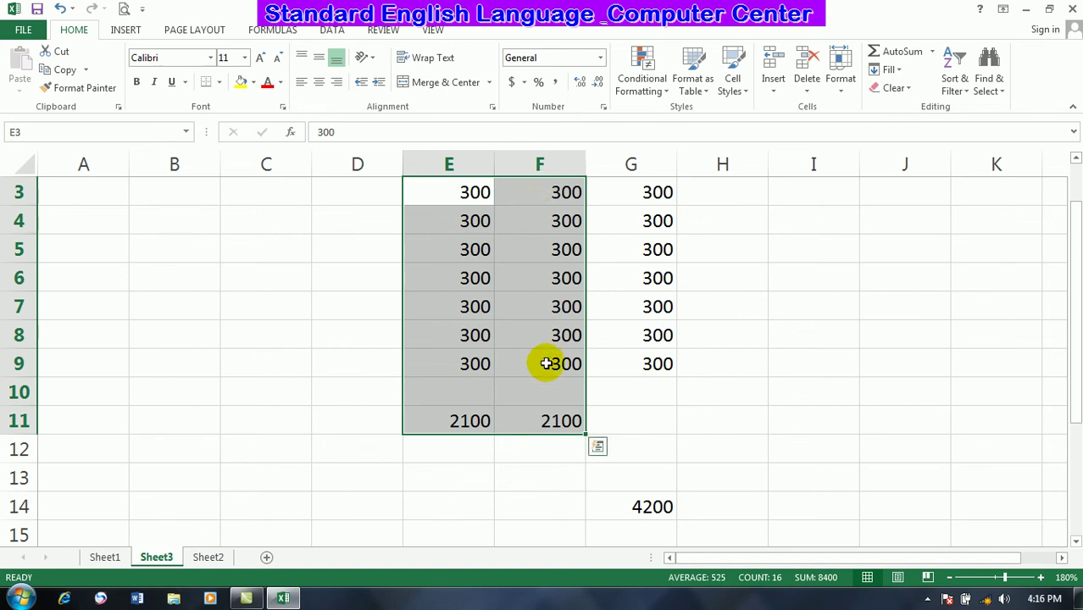
- Replace the formula in cell E11 with =E5+E7+E9
click(467, 419)
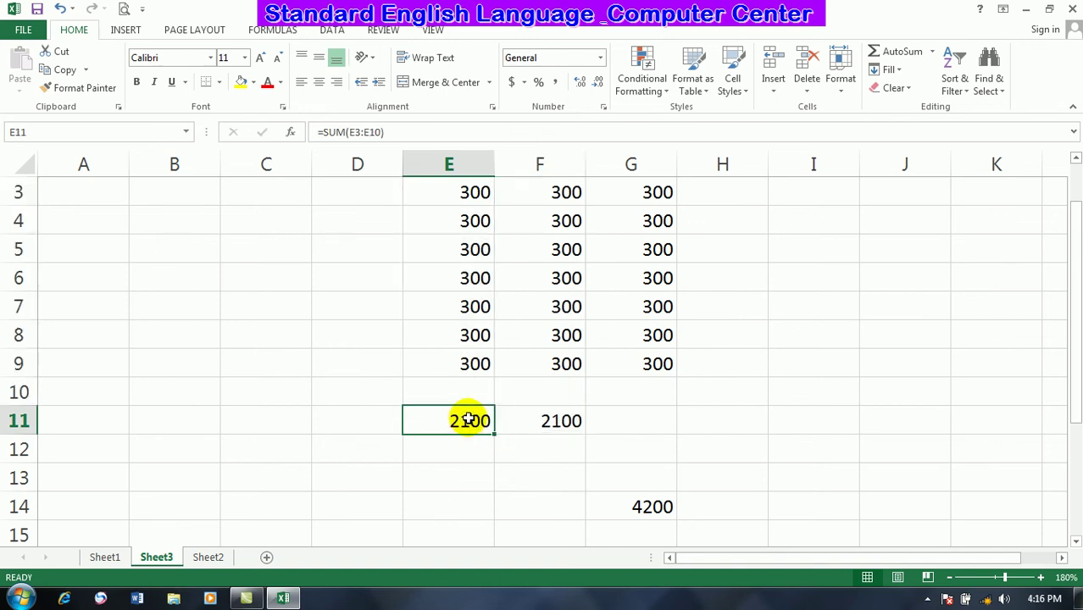
text(=)
click(467, 251)
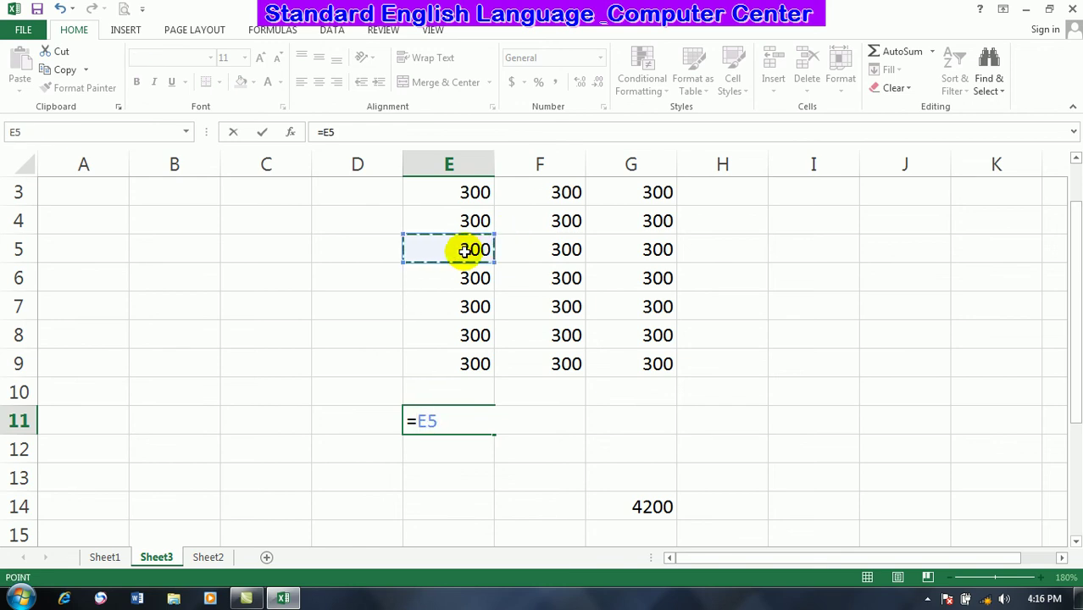
click(479, 308)
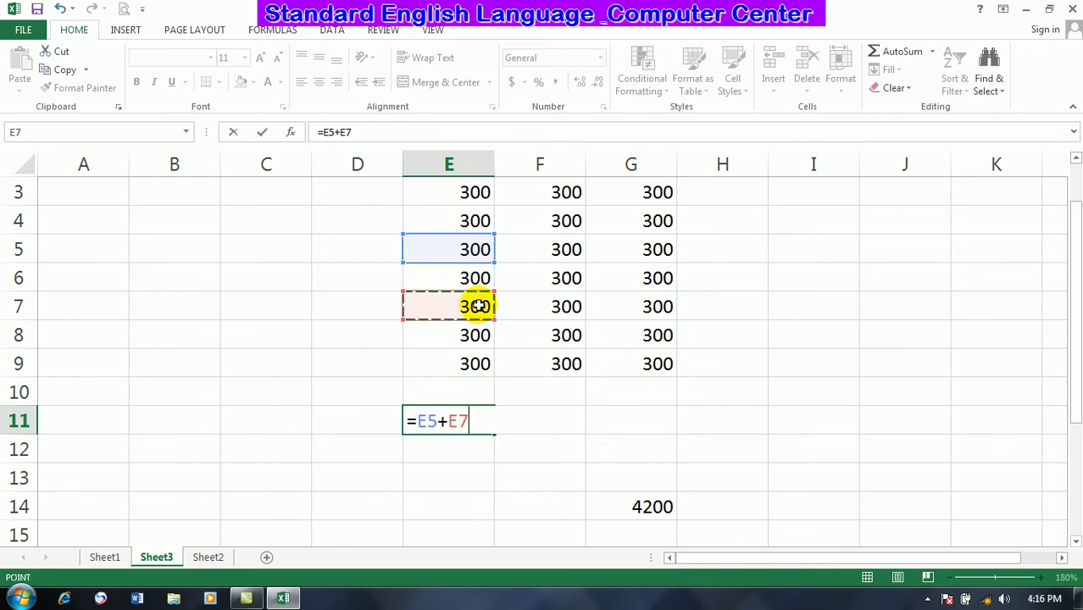
text(+)
click(453, 366)
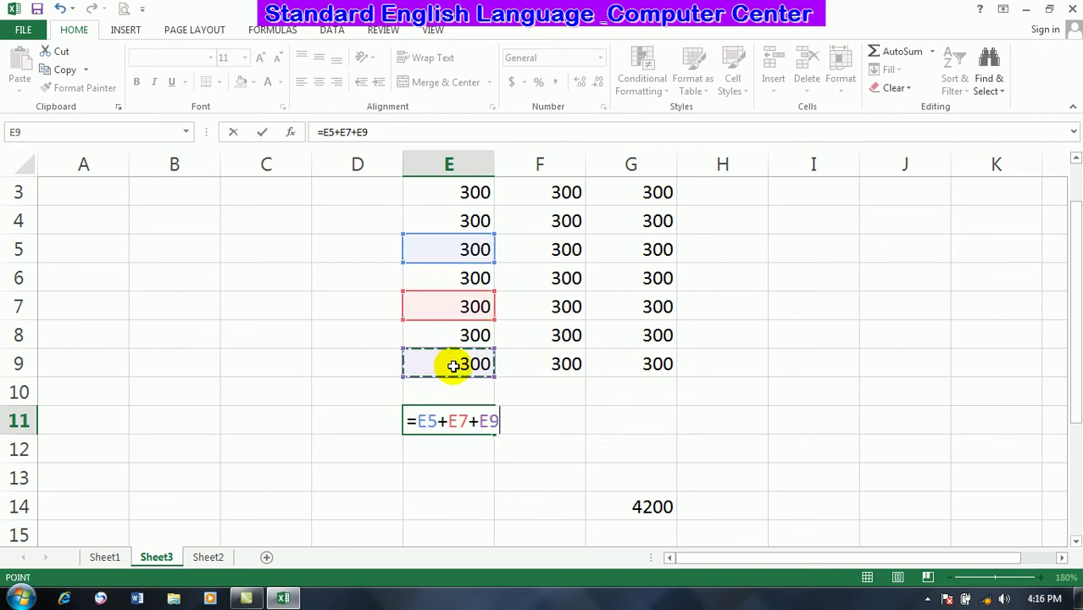
key(Return)
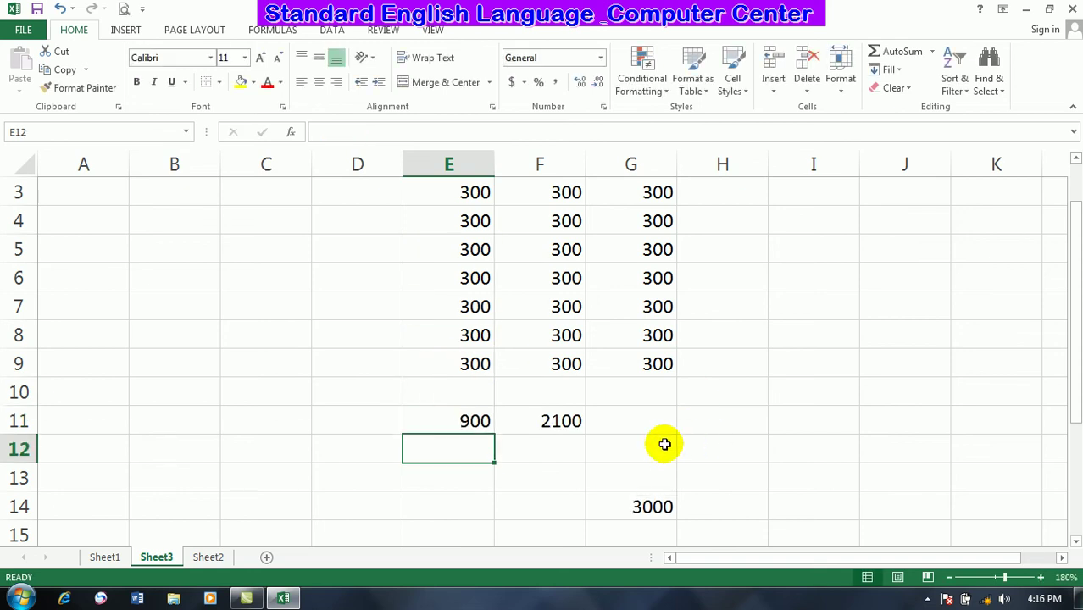
- Replace the formula in cell F11 with =F4+F6
click(563, 418)
text(=)
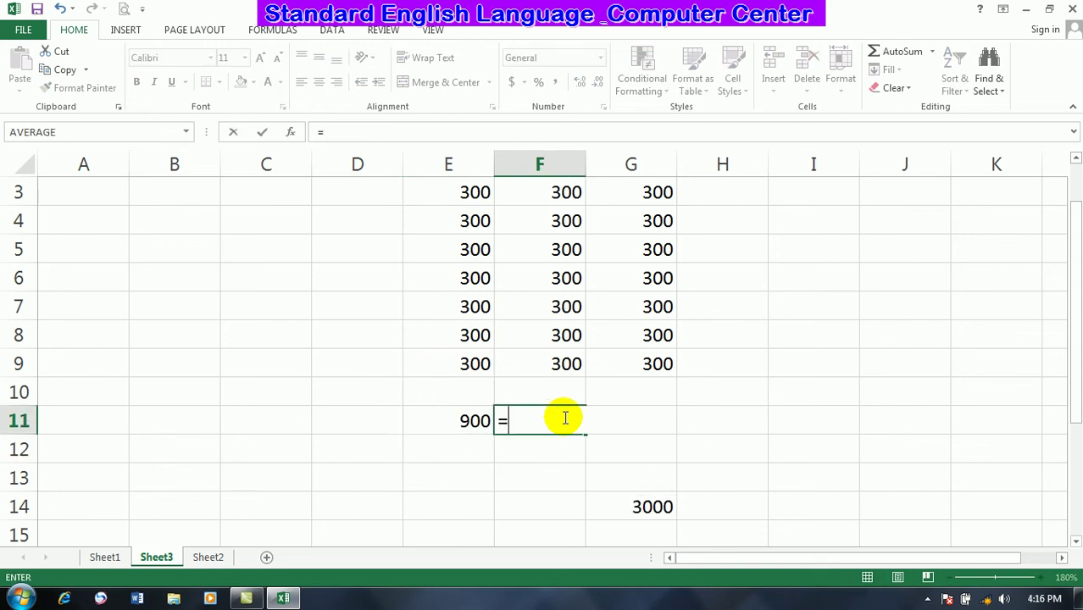
click(549, 207)
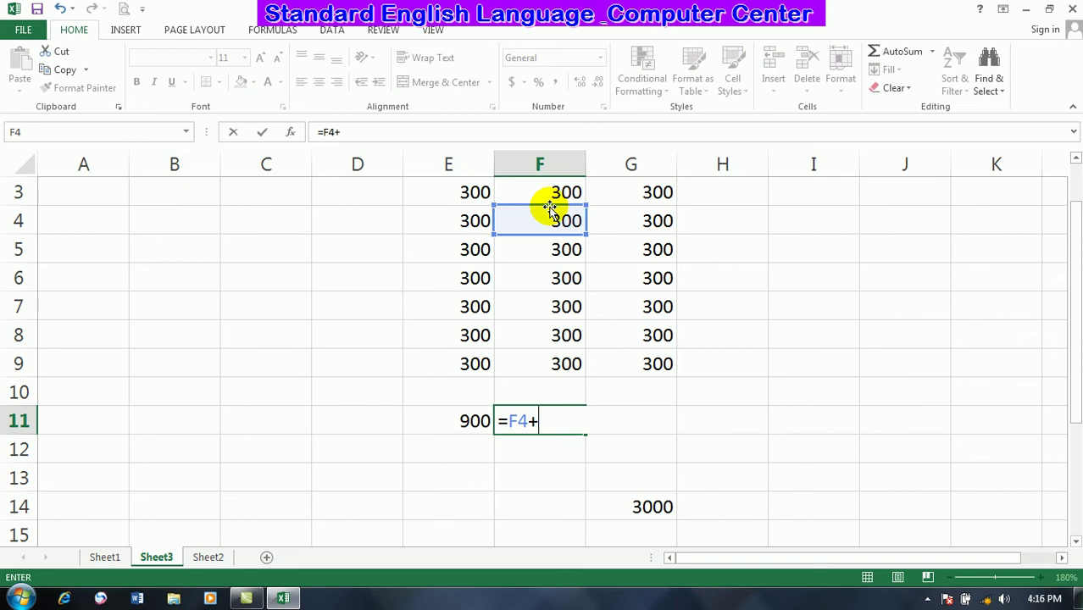
click(559, 281)
key(Return)
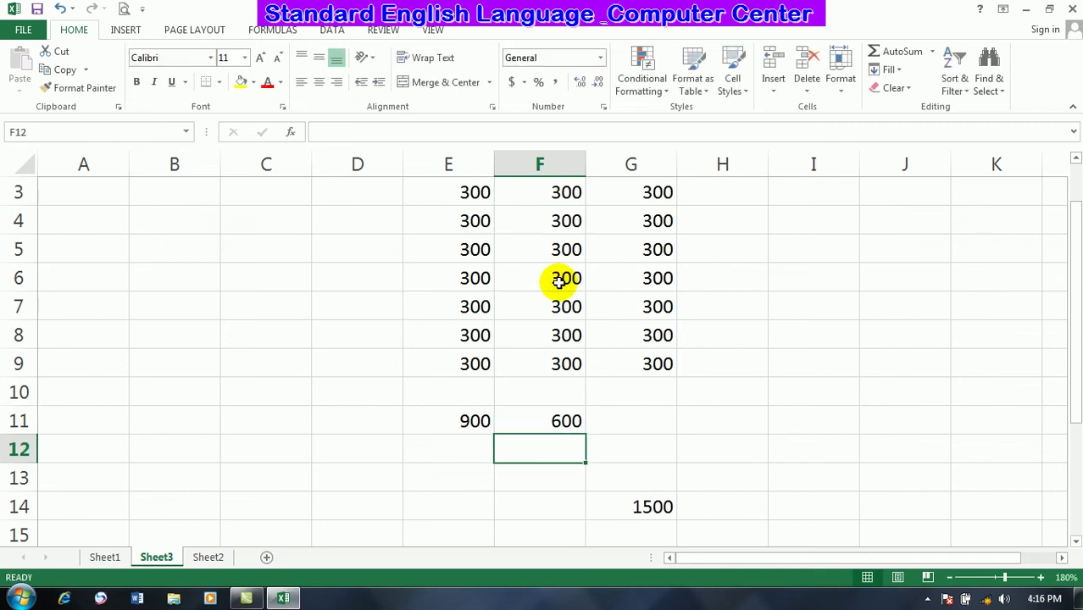
- Select all precedents of the G14 formula using Go To Special with Precedents set to All levels
click(661, 508)
click(989, 75)
click(991, 164)
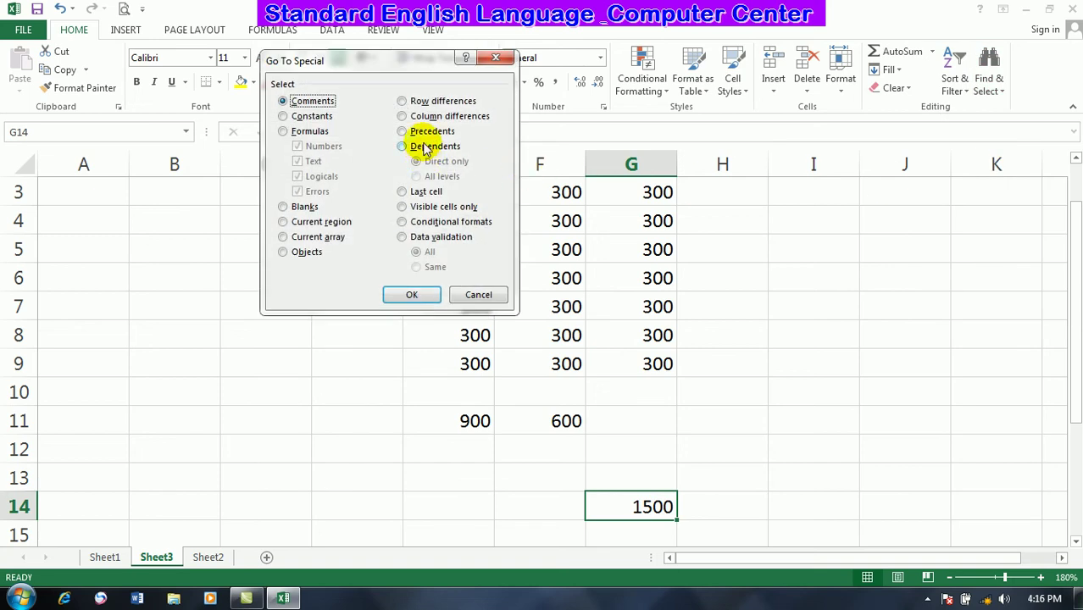
click(437, 178)
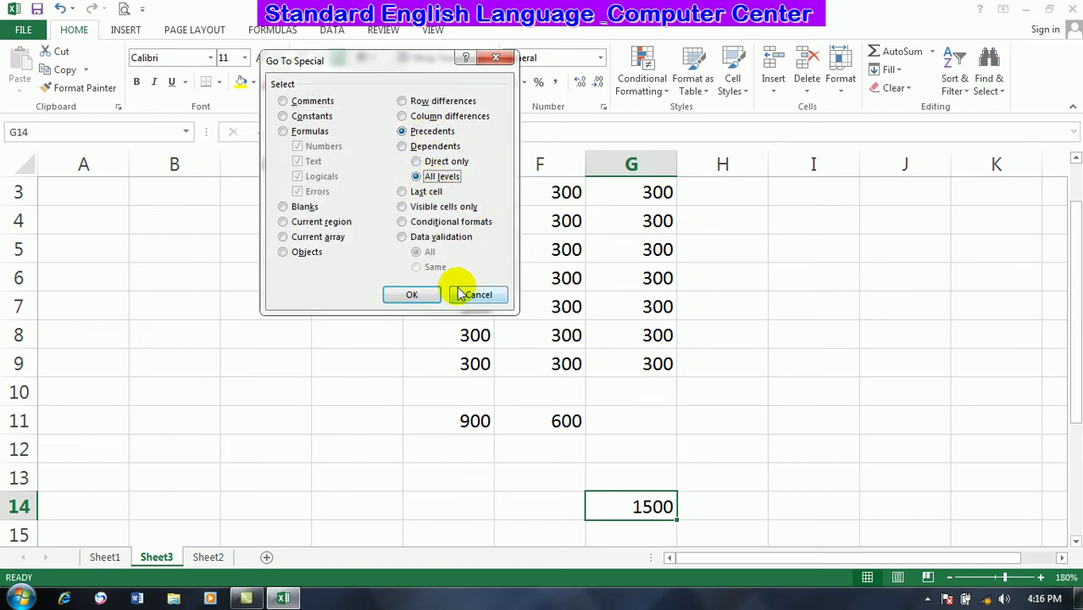
click(411, 295)
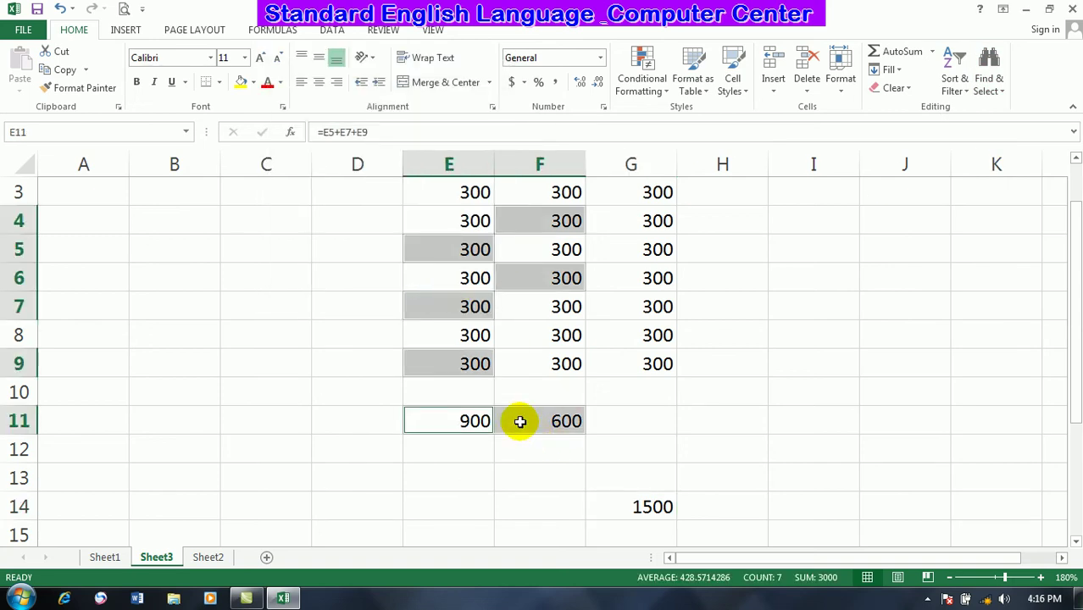
- Jump from G9 to the last used cell of the sheet using the Last cell option of Go To Special
click(641, 370)
click(981, 93)
click(986, 165)
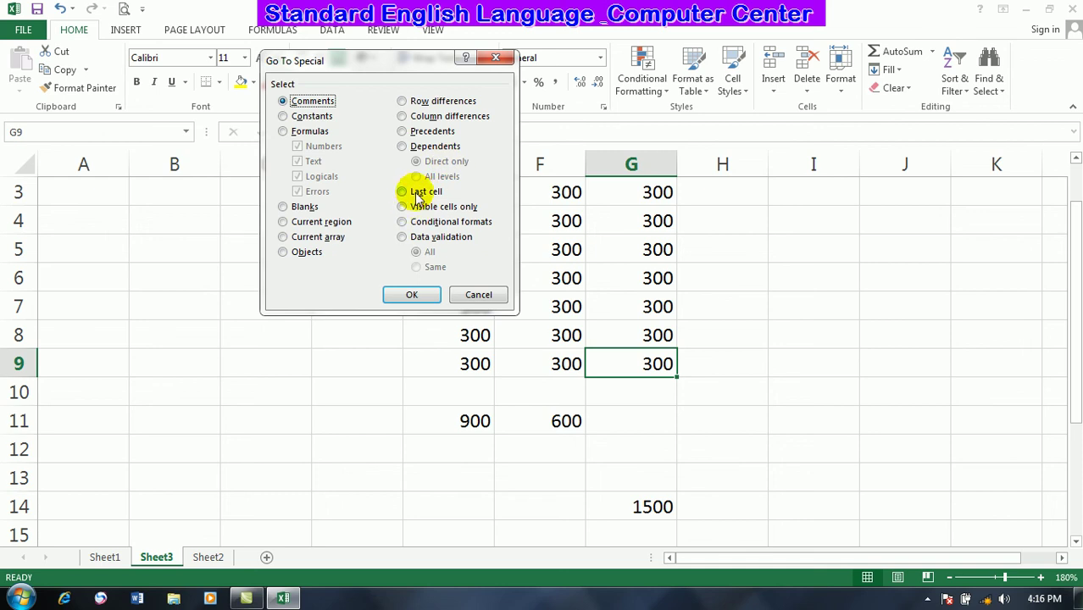
click(413, 296)
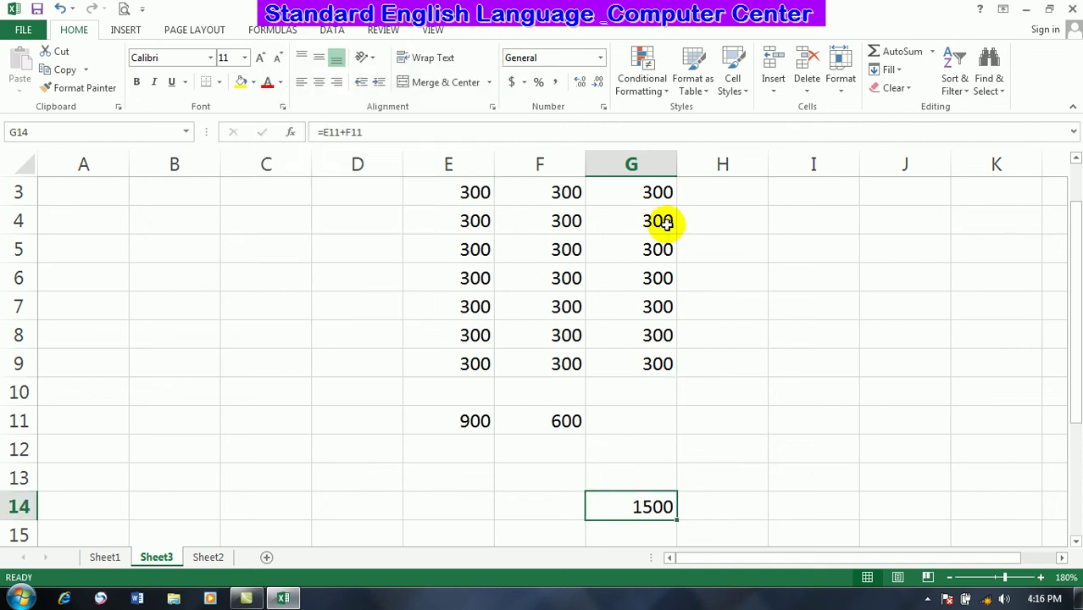
click(654, 459)
click(989, 84)
click(996, 166)
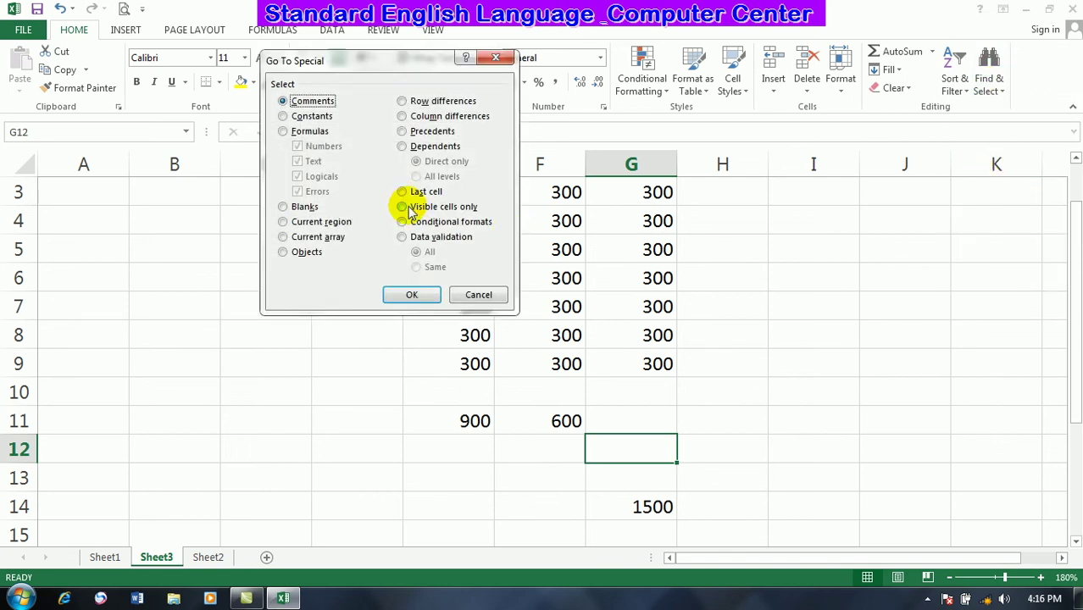
click(479, 294)
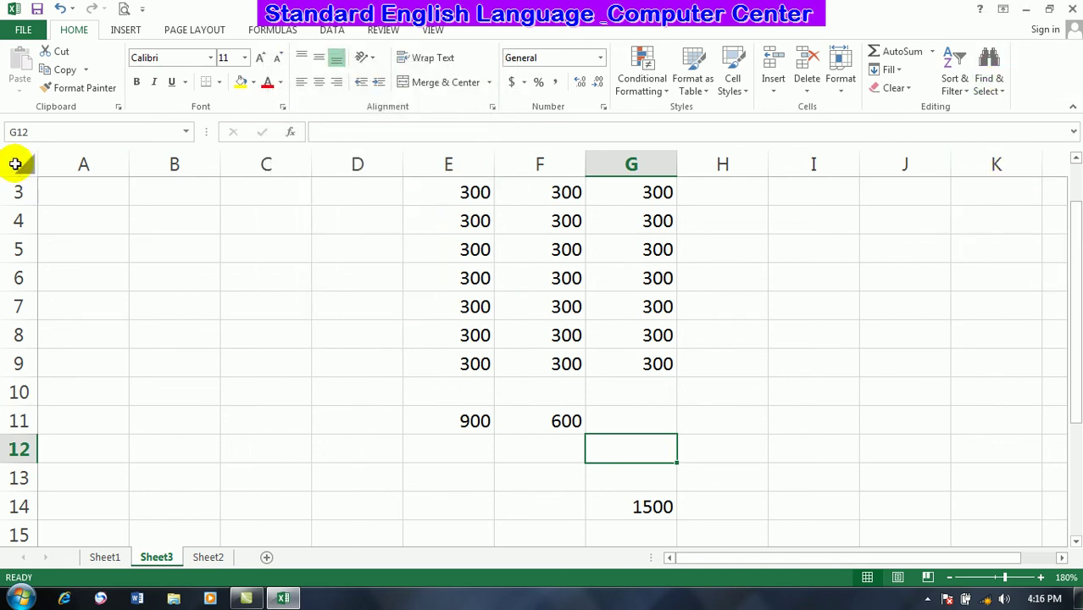
click(25, 159)
click(990, 76)
click(1010, 166)
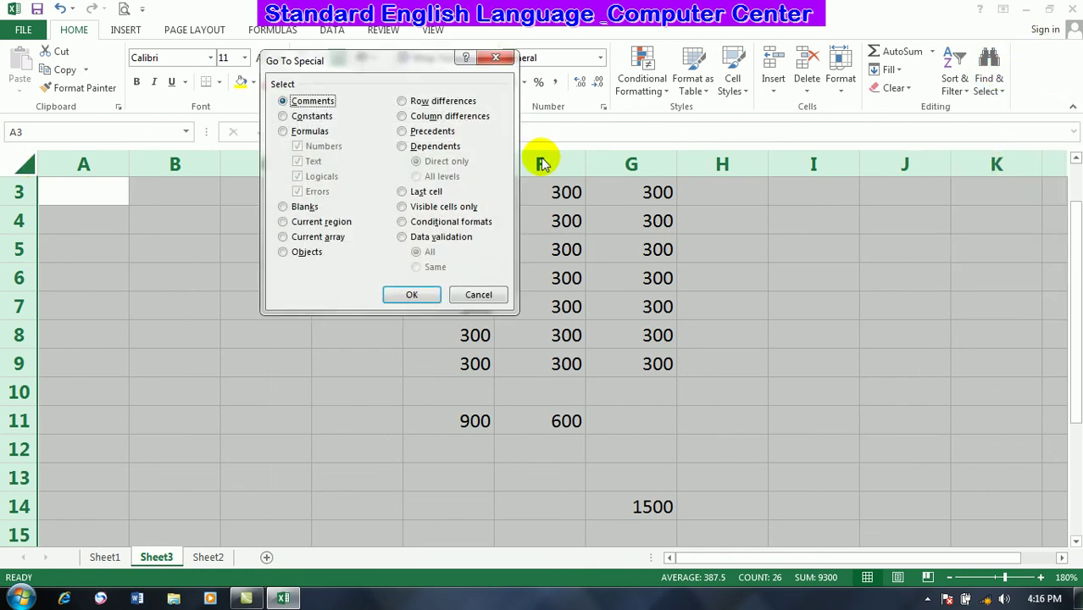
click(476, 292)
- Hide rows 5 to 7 of Sheet3
click(438, 282)
drag(16, 244, 157, 217)
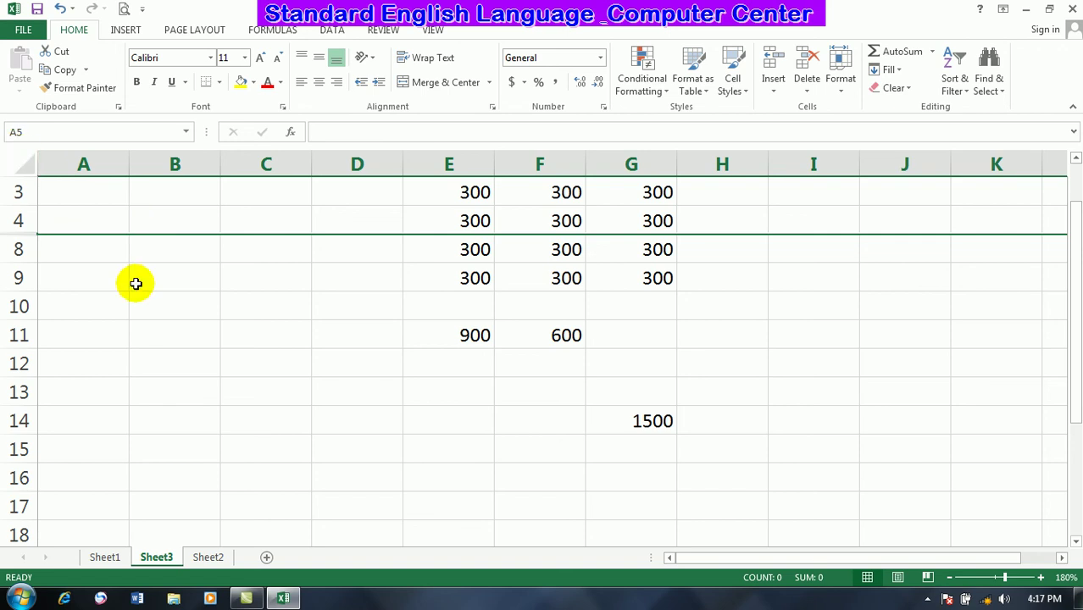
click(174, 306)
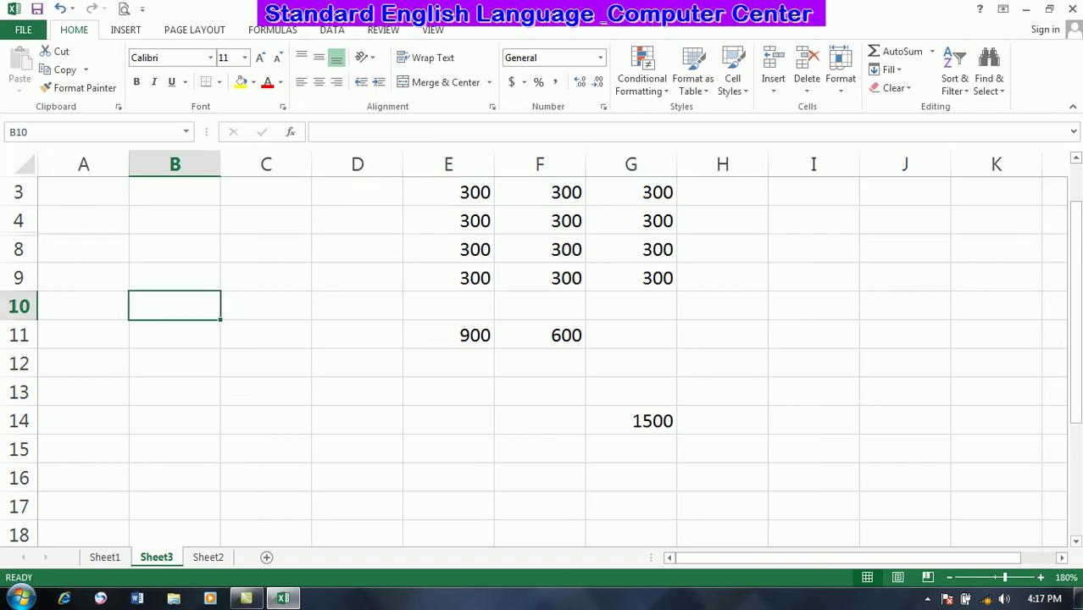
- Select only the visible cells of the whole sheet using the Visible cells only option of Go To Special
click(23, 168)
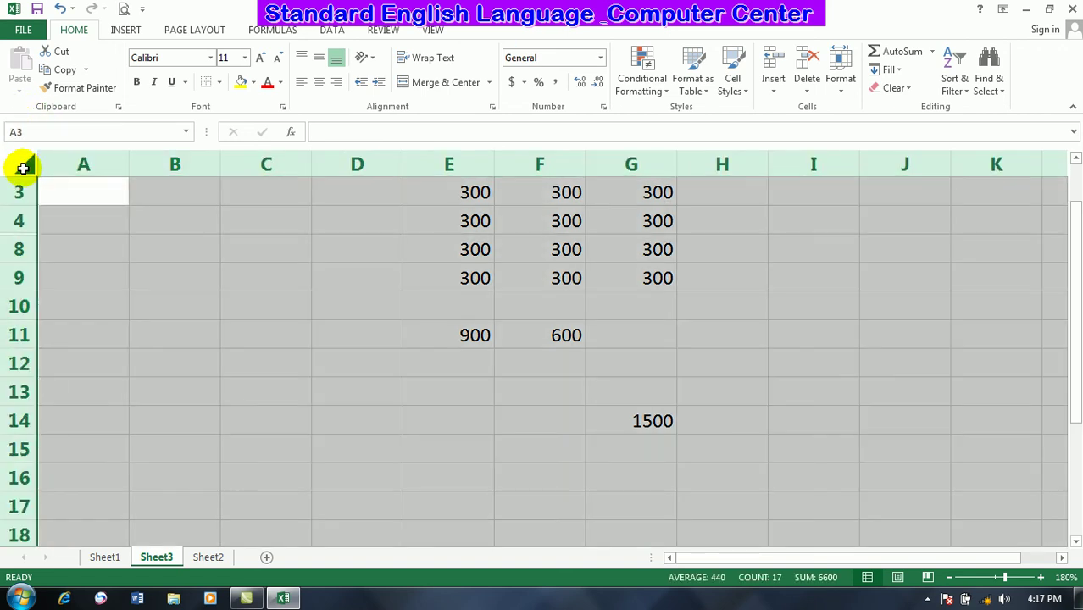
click(989, 93)
click(1010, 167)
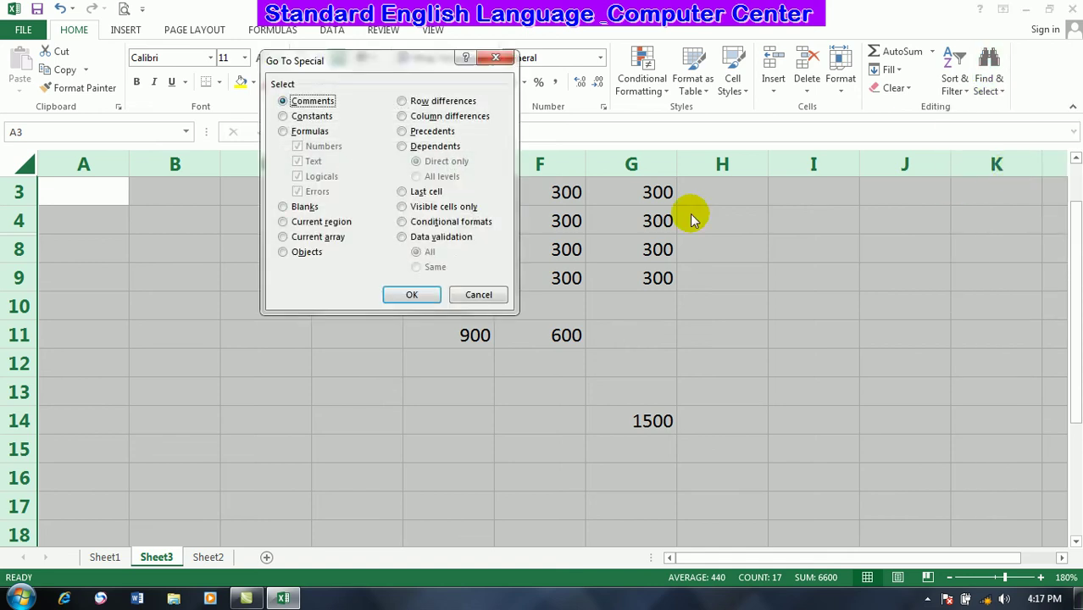
click(419, 209)
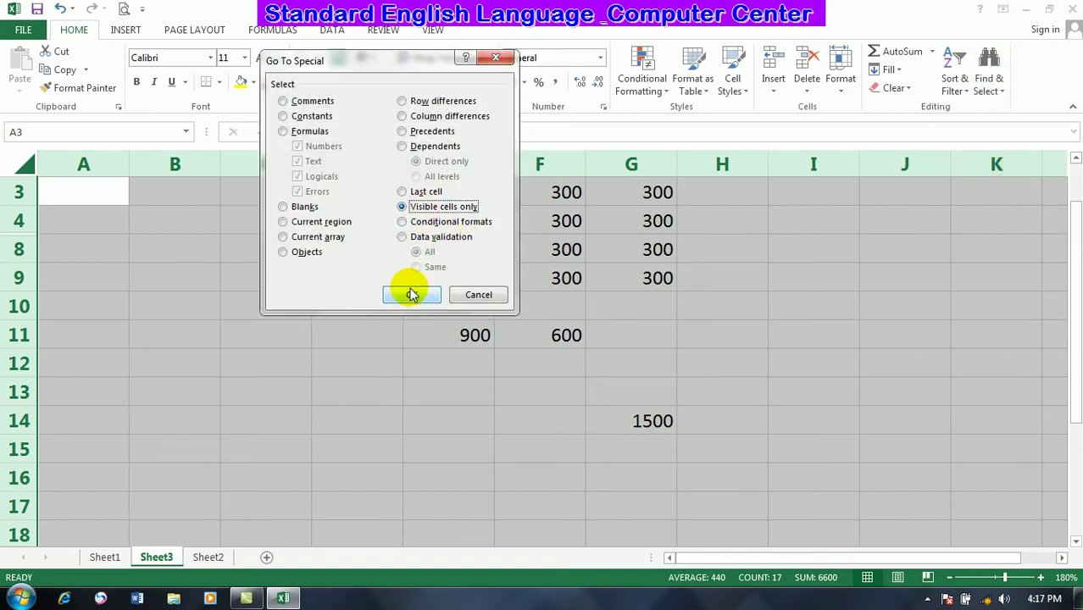
click(412, 293)
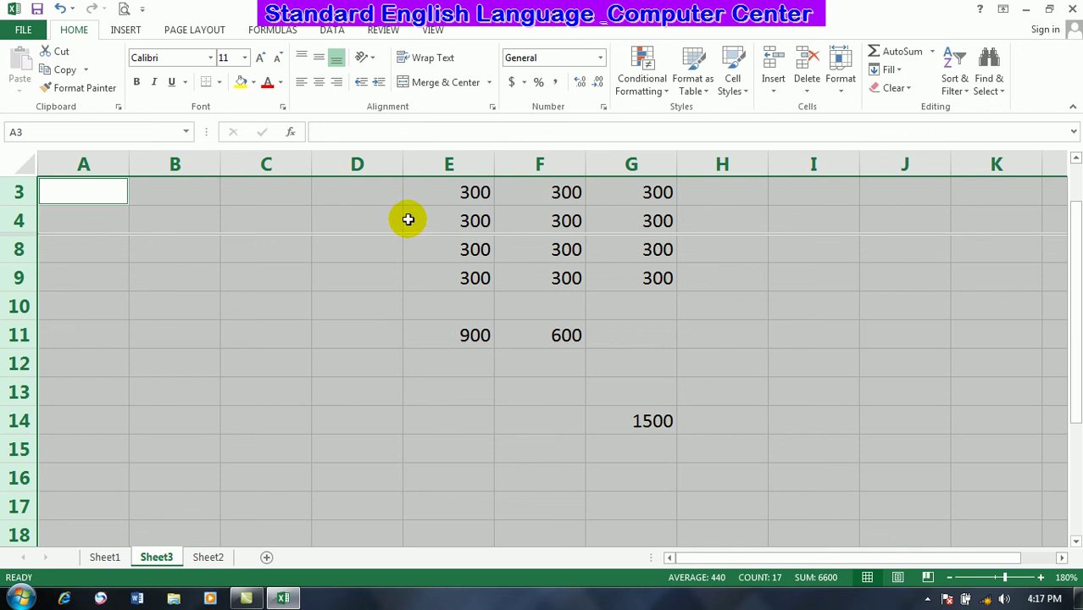
- Undo the hiding of rows 5 to 7 and select cell G6
click(466, 333)
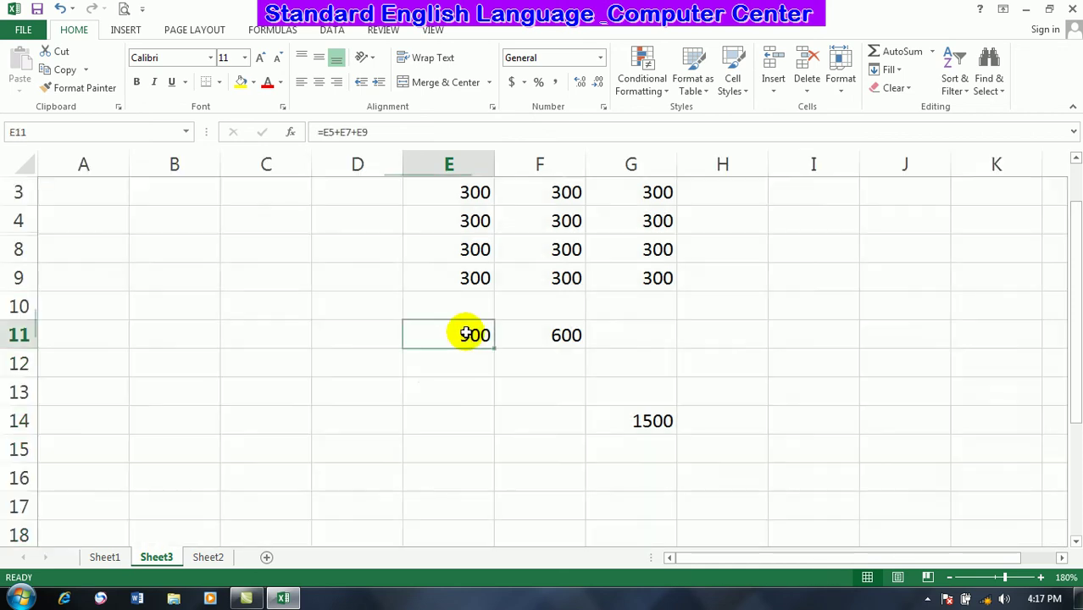
key(ctrl+z)
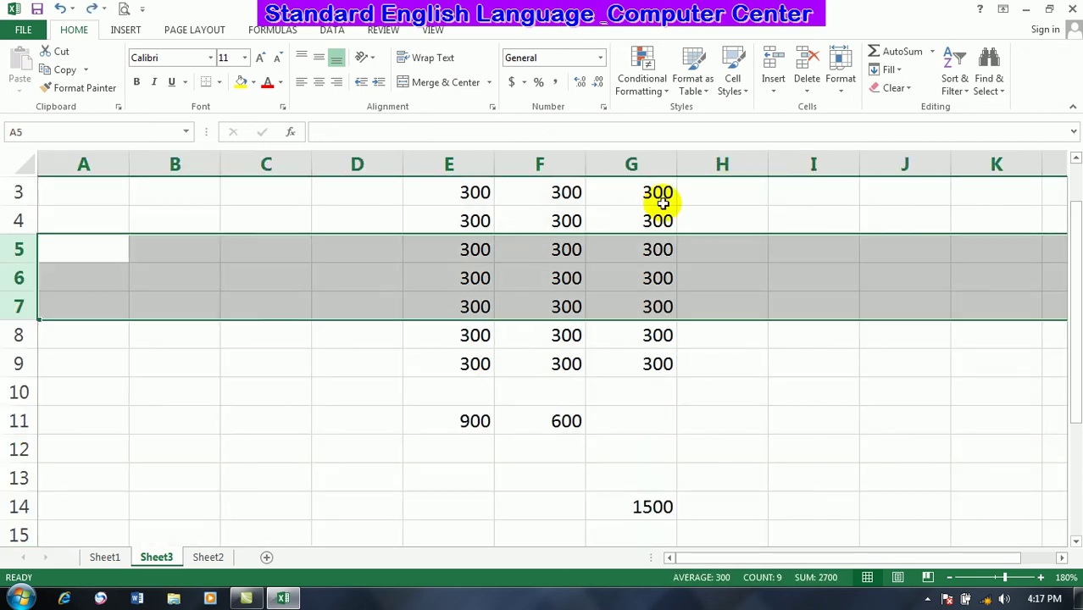
click(653, 270)
click(987, 76)
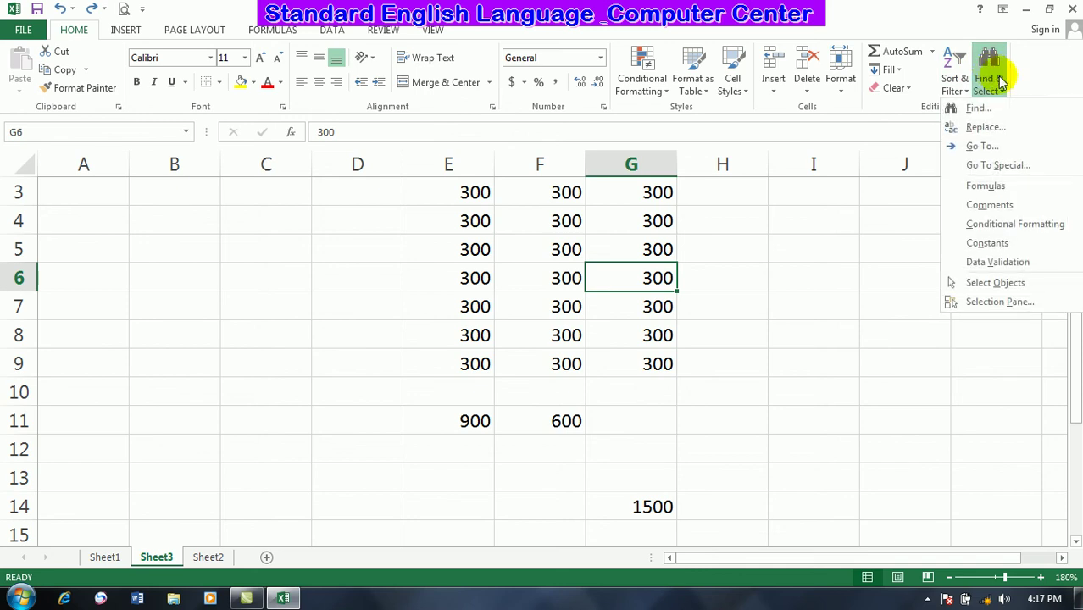
click(996, 165)
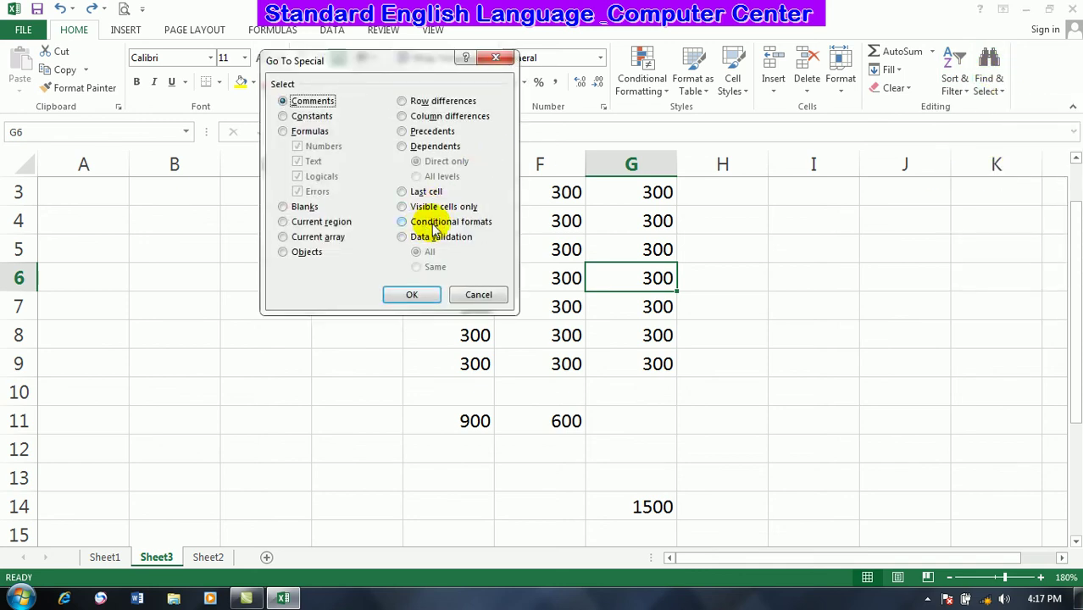
click(479, 295)
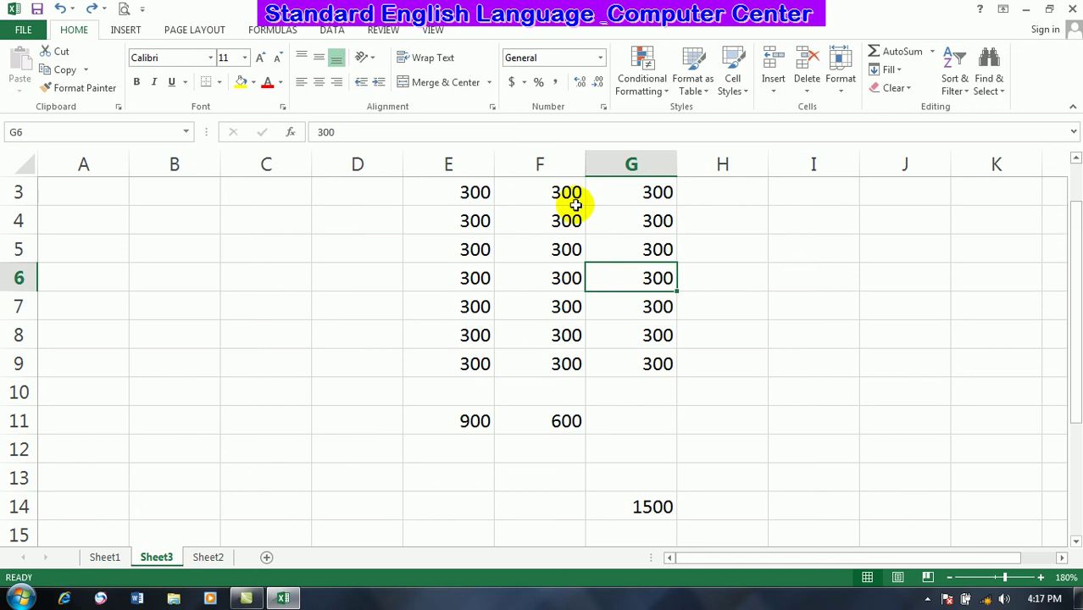
- Replace the values in F3:F9 with 3, 3, 4, 4, 3, 4 and 35
drag(570, 193, 565, 334)
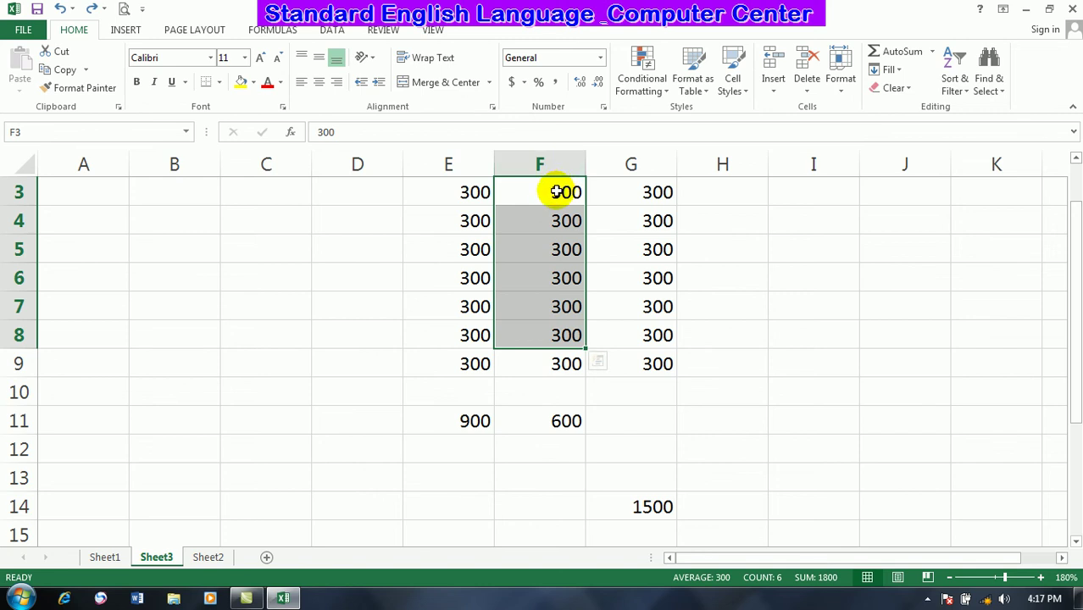
click(556, 192)
text(3 3 4 4 3 4 35)
key(Return)
- Apply blue gradient data bars to F3:F9 as conditional formatting
drag(557, 191, 570, 366)
click(659, 96)
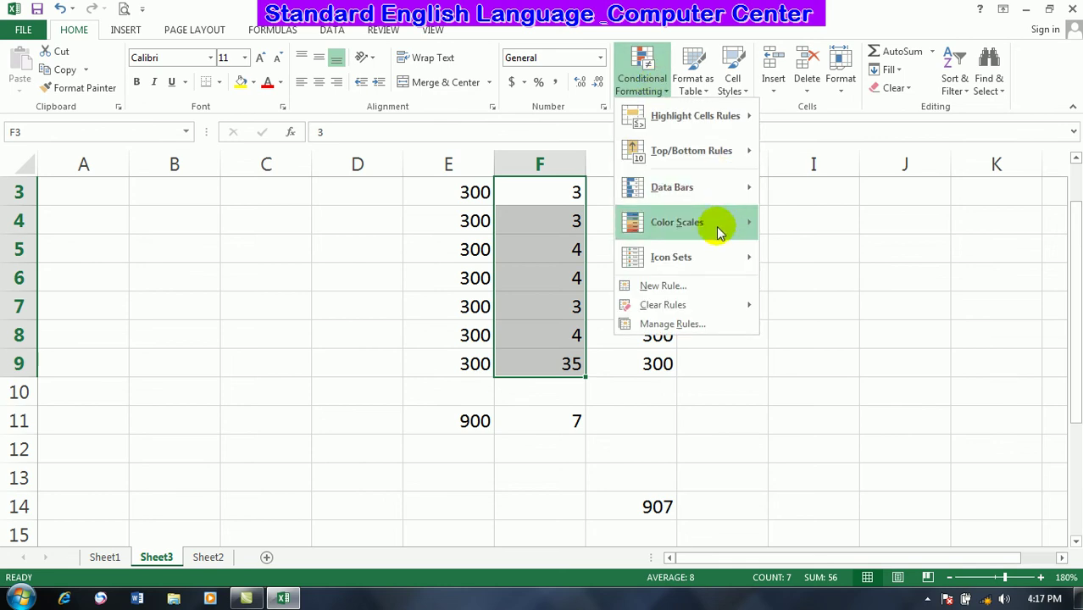
mouse_move(716, 189)
click(807, 239)
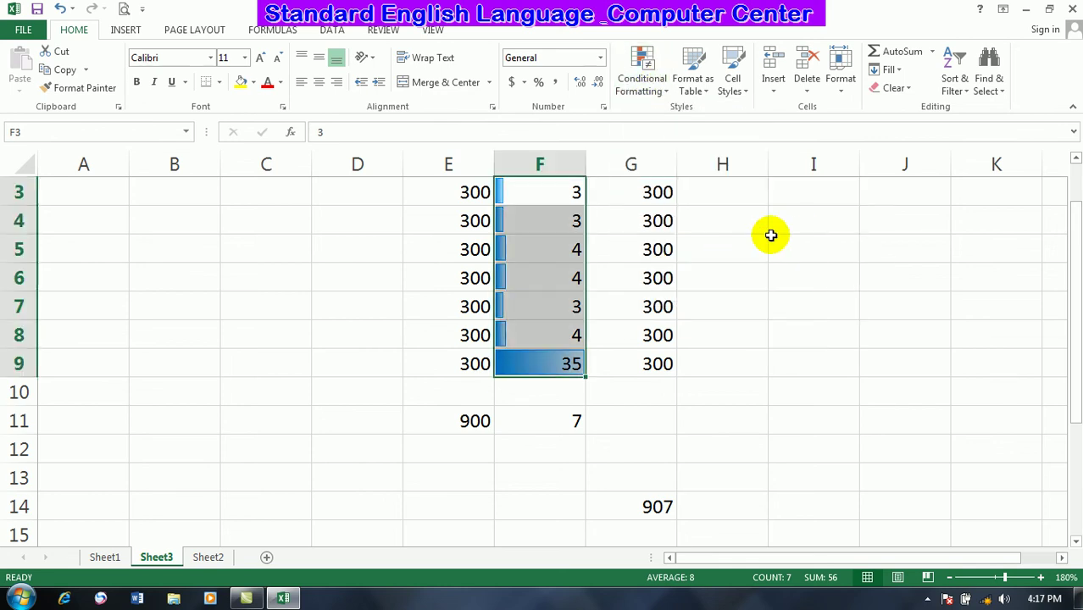
- Select the conditionally formatted cells, starting from J6, using the Conditional formats option of Go To Special
click(579, 249)
click(913, 283)
click(989, 85)
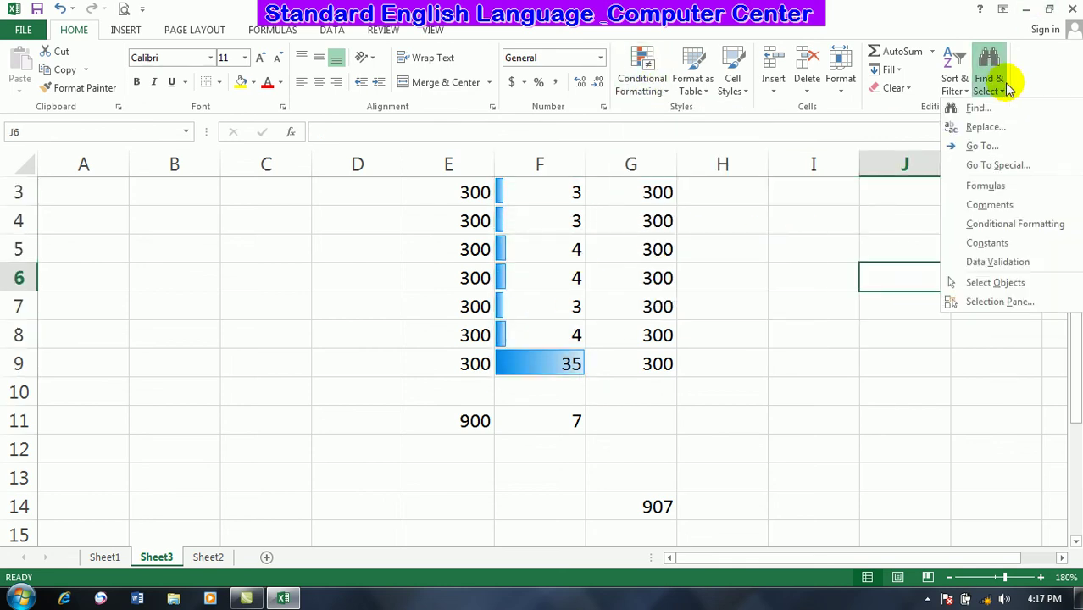
click(993, 166)
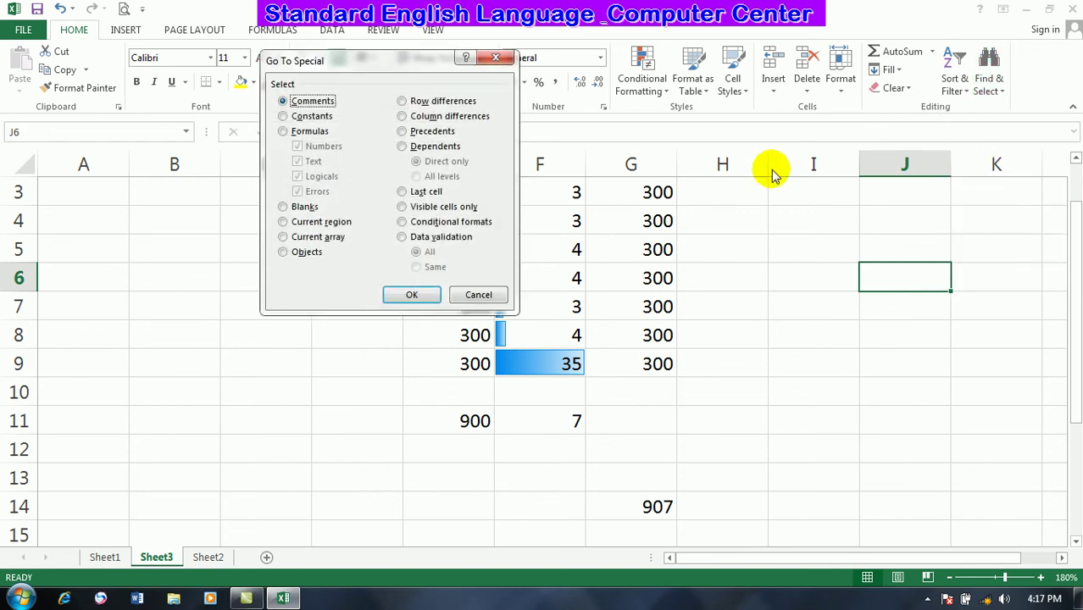
click(420, 297)
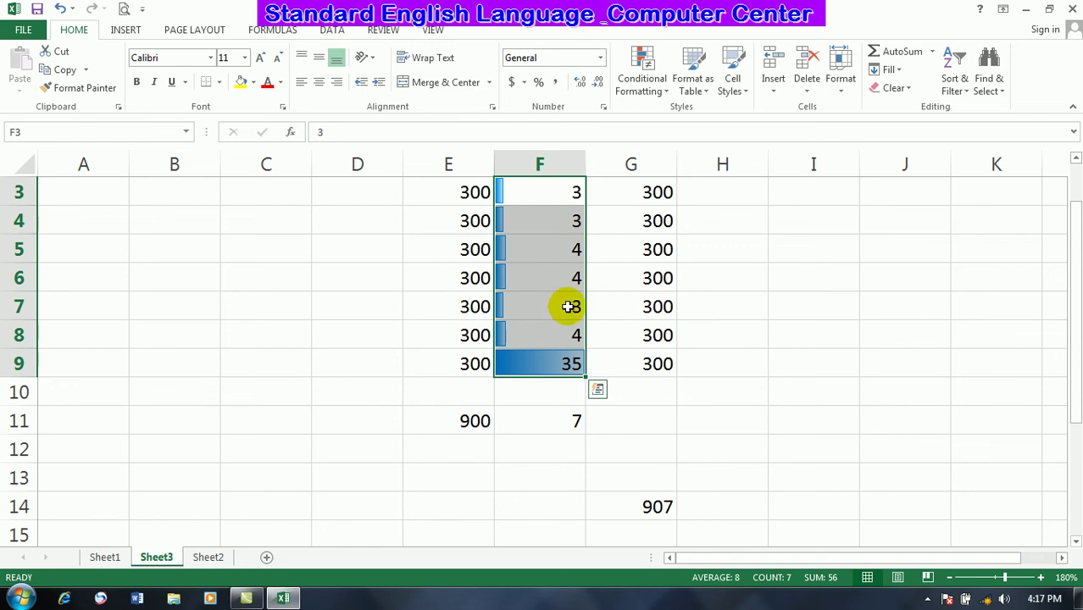
click(724, 252)
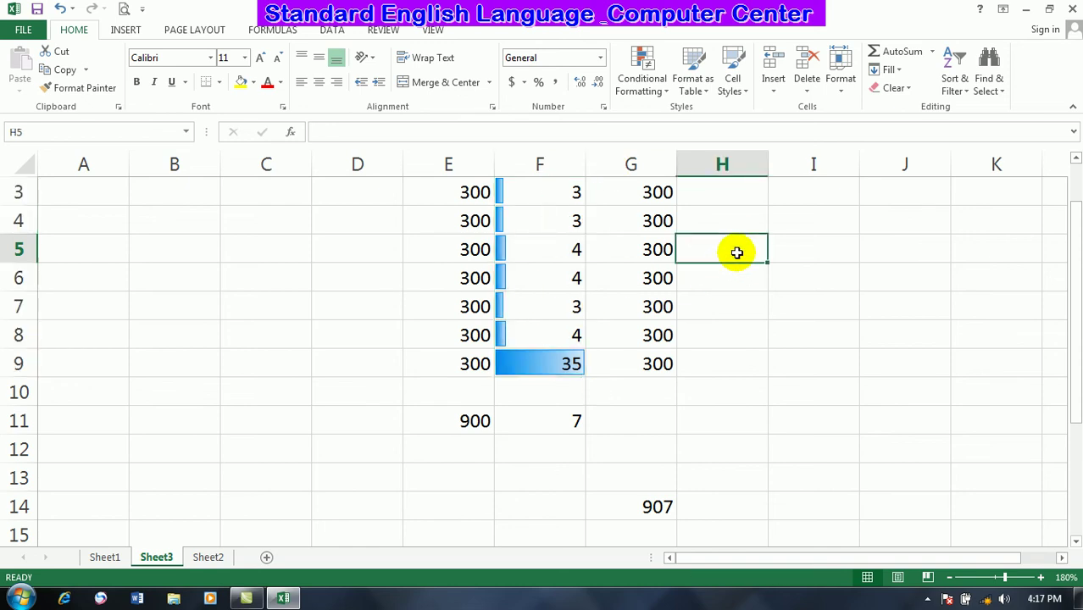
click(996, 81)
click(983, 165)
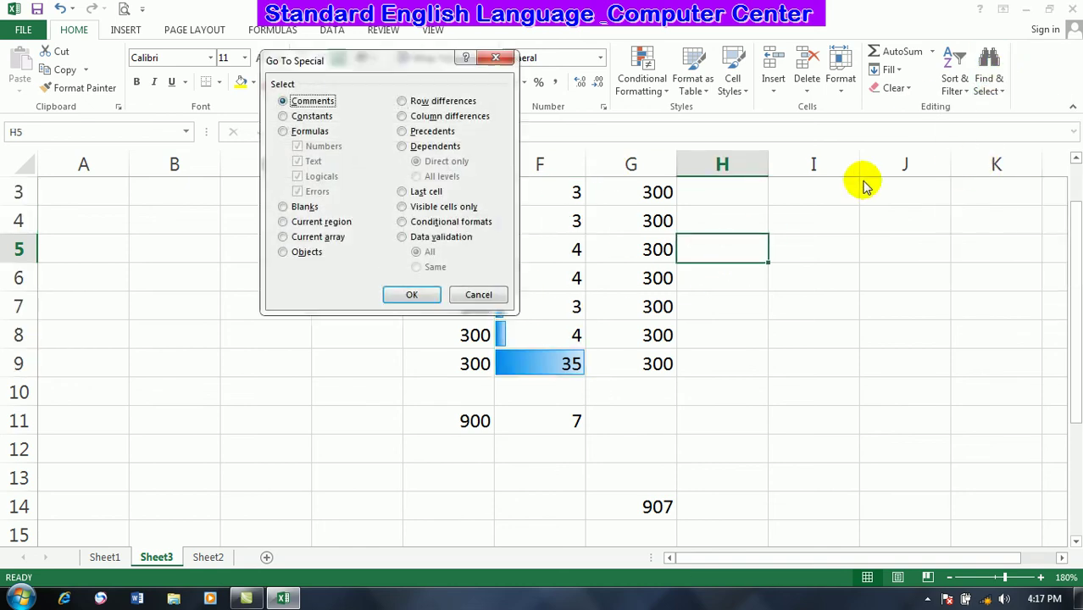
click(427, 239)
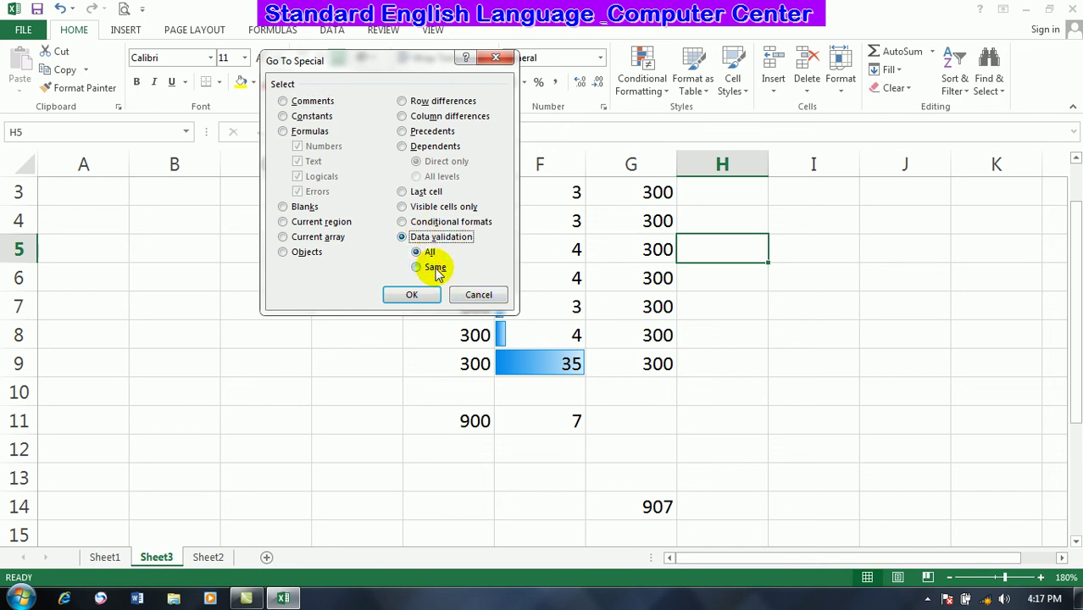
click(499, 294)
- Apply list data validation to C4:C10 with the source word,excel,access
drag(254, 217, 253, 356)
click(350, 29)
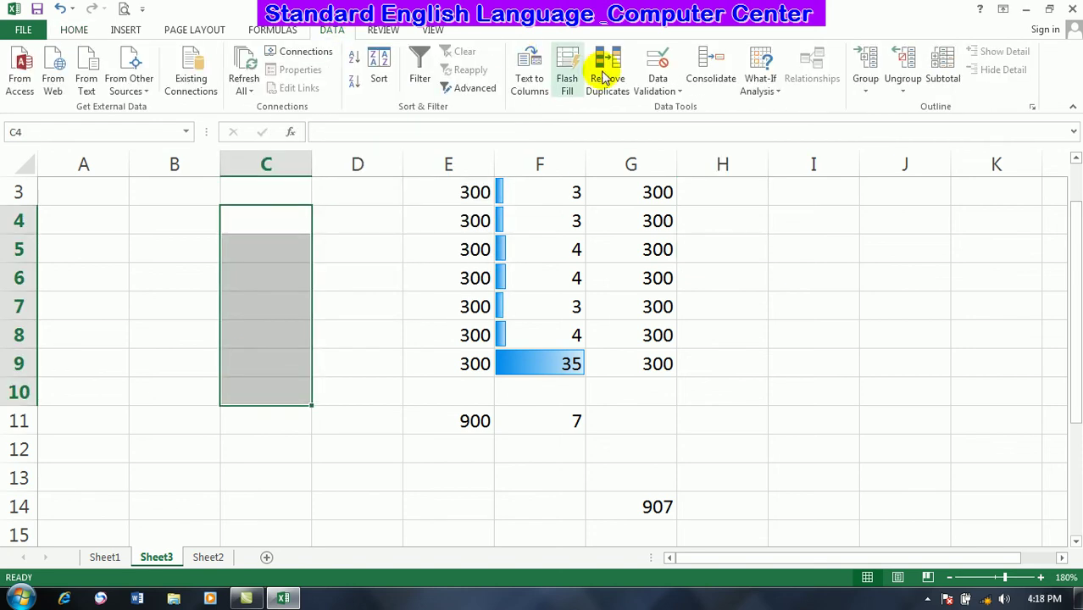
click(659, 90)
click(669, 107)
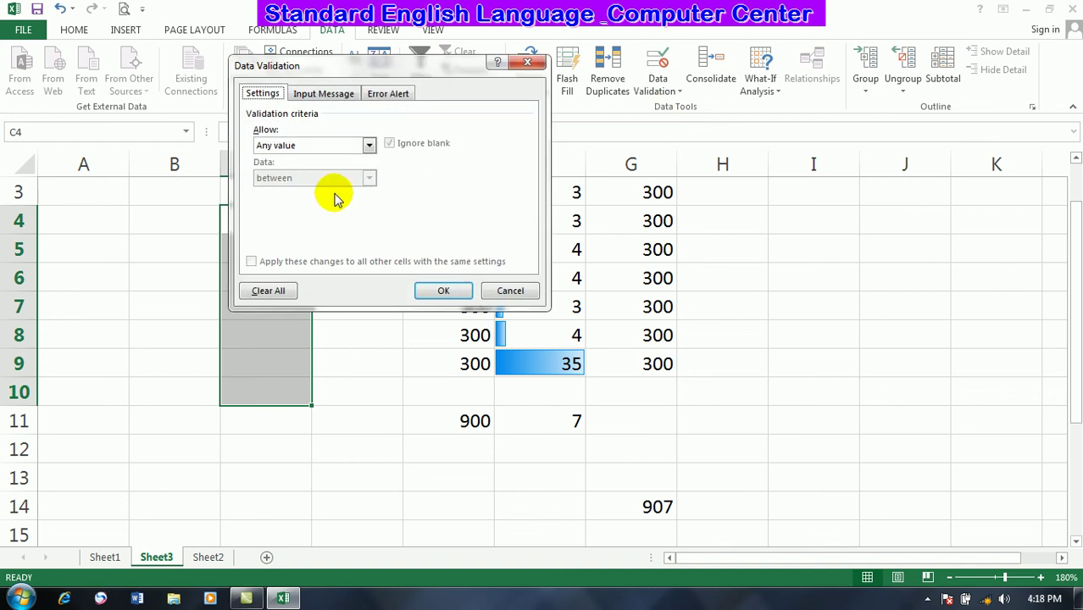
click(331, 145)
click(317, 192)
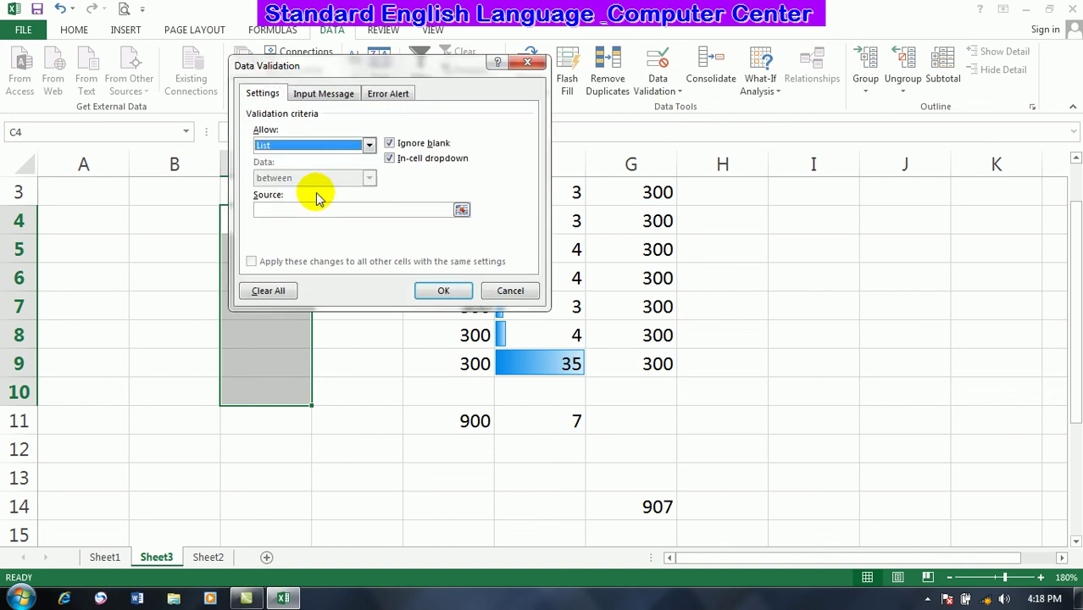
click(314, 210)
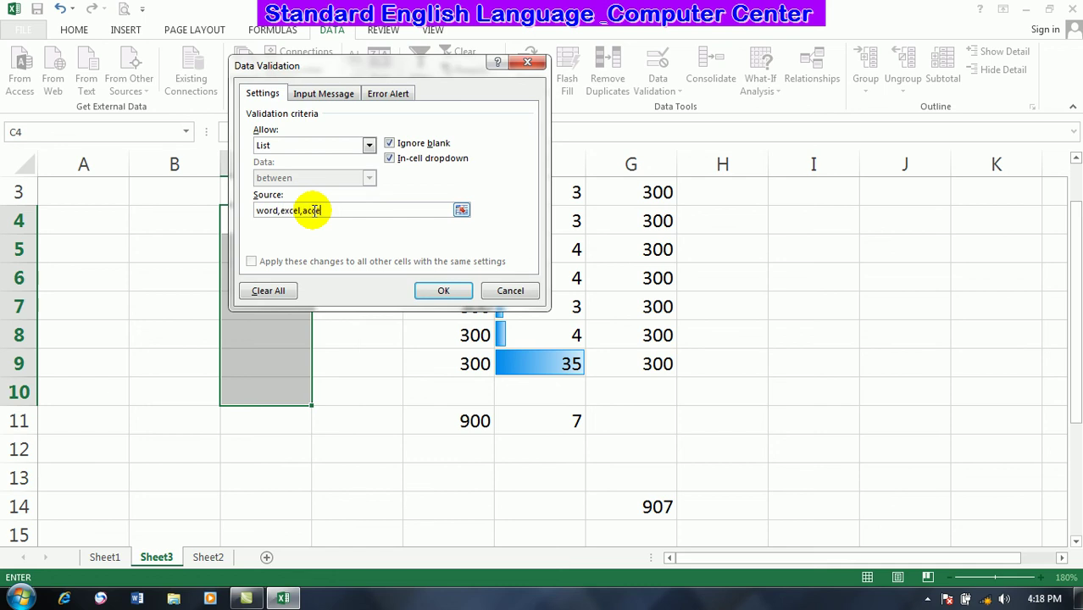
text(word,excel,access)
click(443, 290)
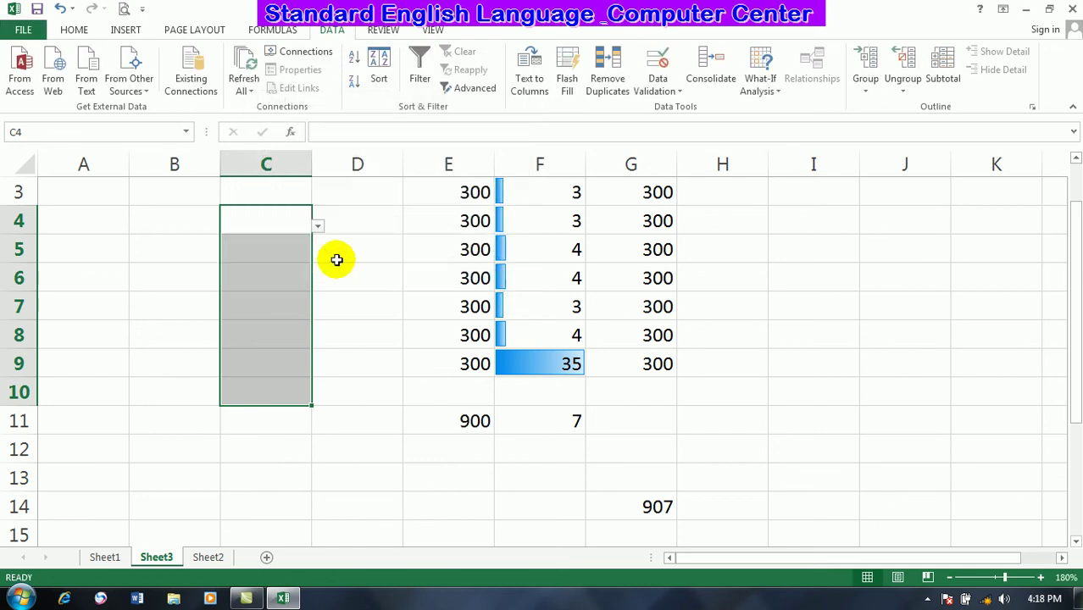
- Choose word for C4 and excel for C5 from the validation lists
click(269, 222)
click(317, 228)
click(290, 244)
click(287, 258)
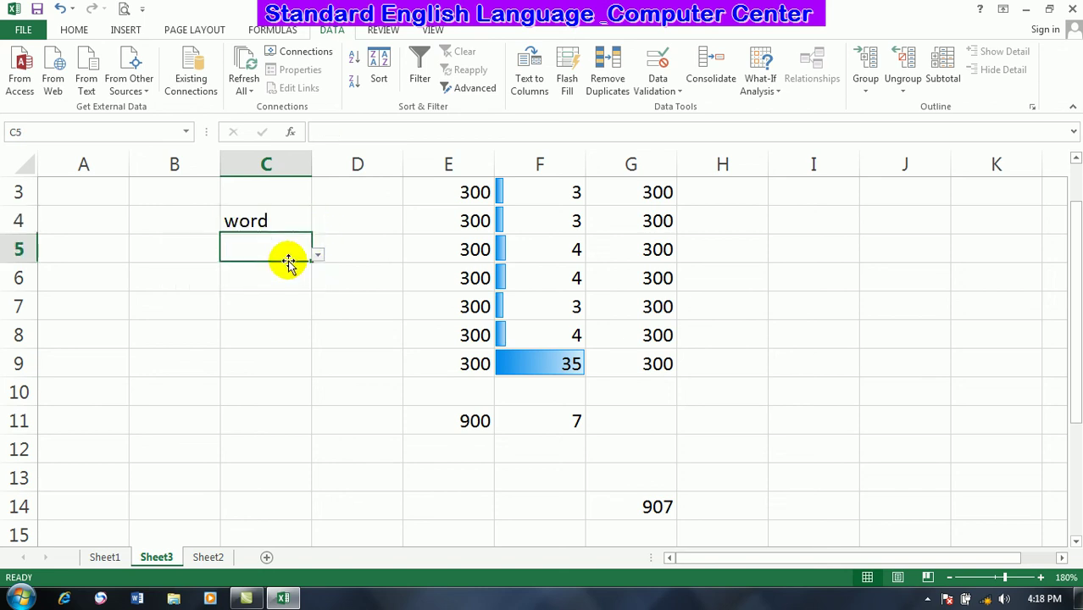
click(317, 255)
click(256, 289)
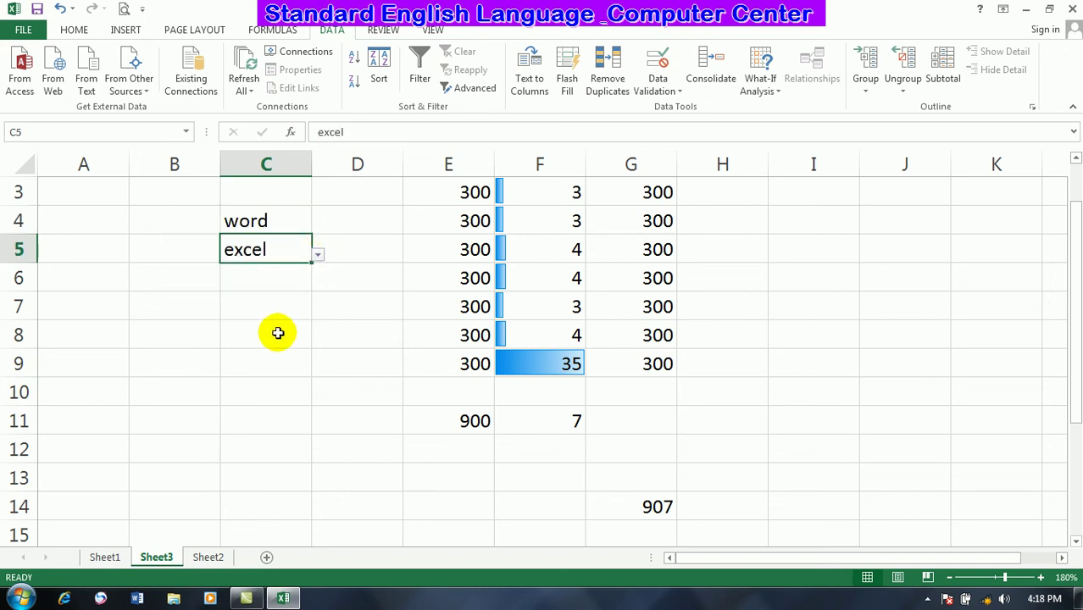
click(271, 331)
- Select all cells with data validation, starting from D7, using the Data validation option of Go To Special
click(391, 309)
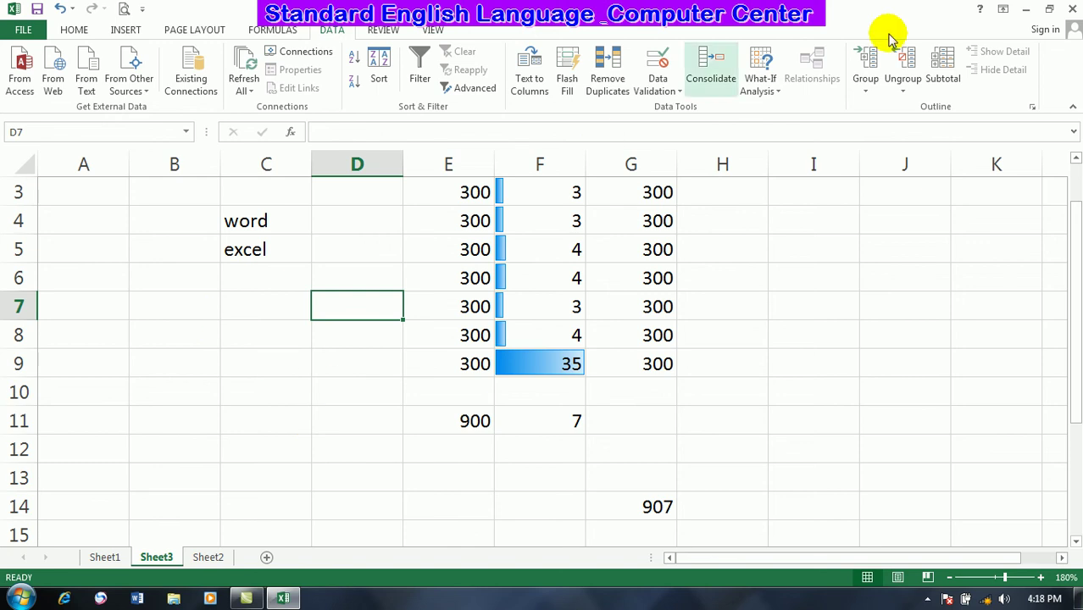
click(78, 29)
click(989, 83)
click(993, 164)
click(407, 238)
click(411, 294)
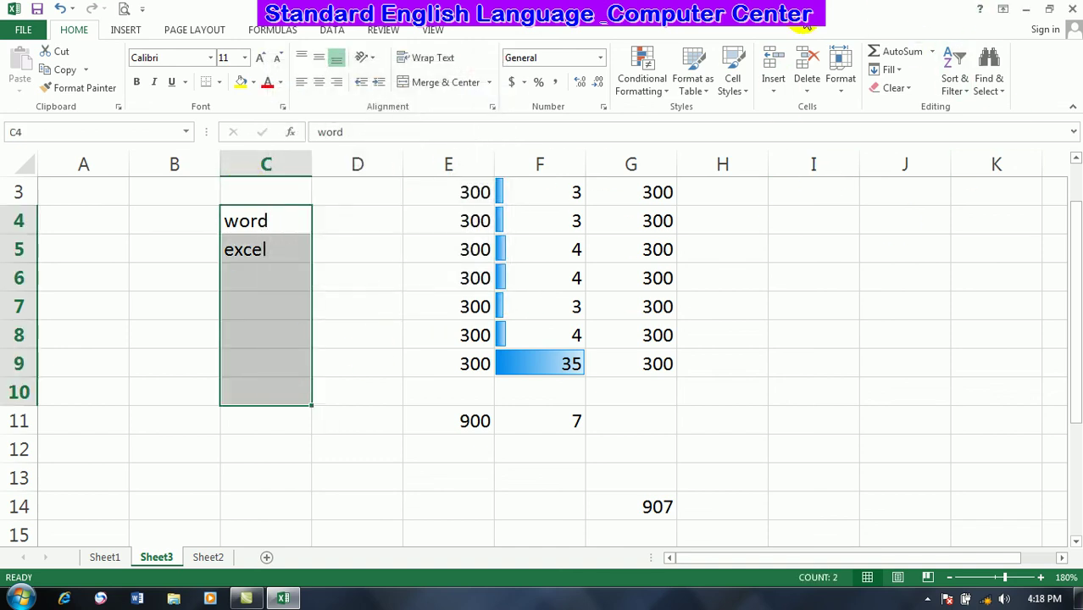
- Delete the selected cells C4:C10, shifting the neighbouring cells left
click(813, 53)
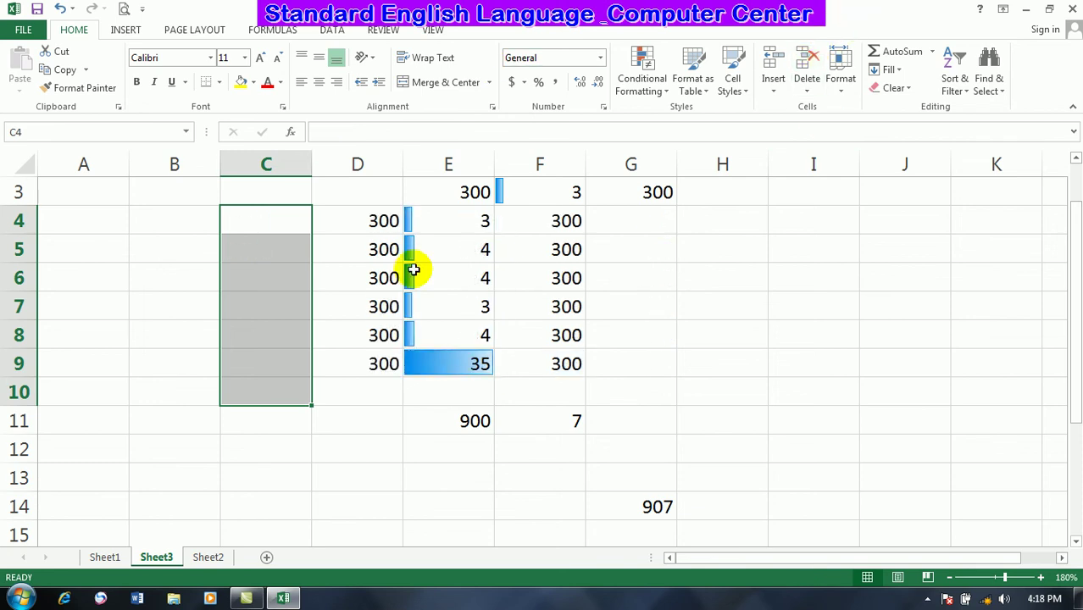
click(273, 258)
click(372, 278)
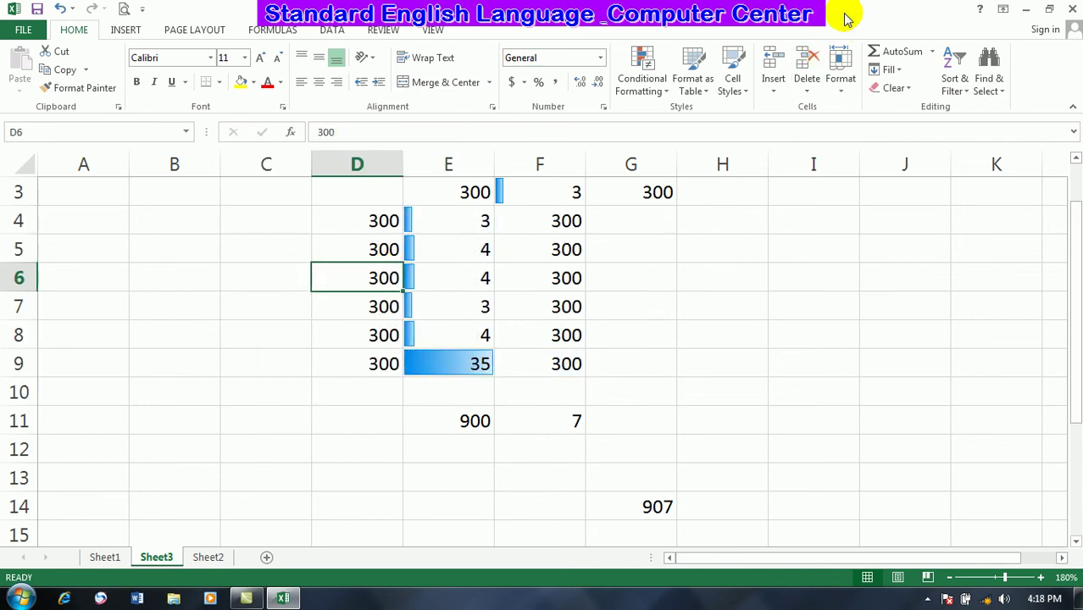
click(985, 87)
click(983, 163)
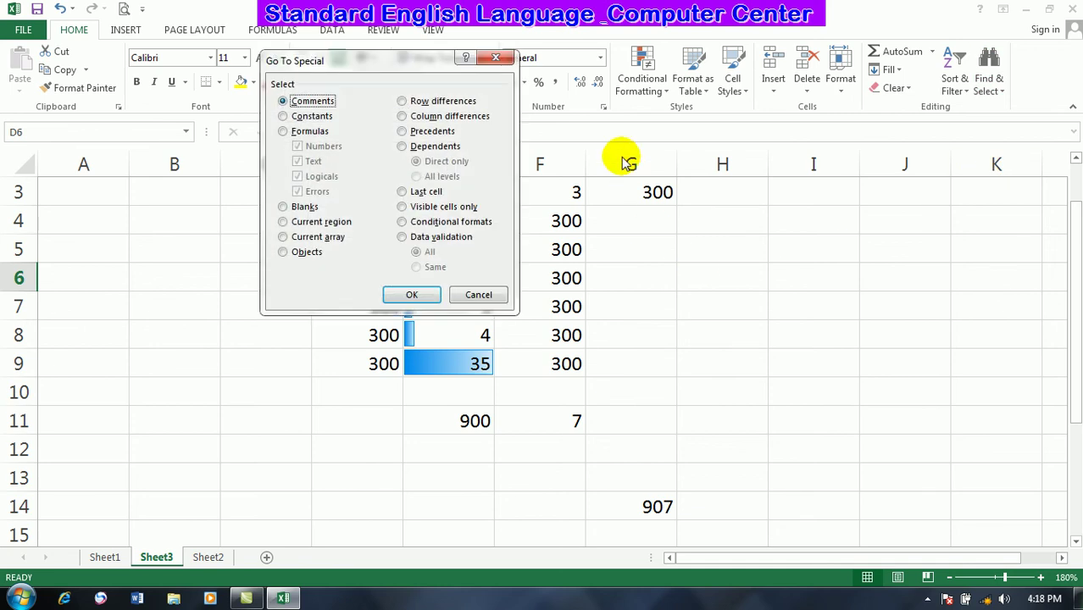
click(481, 292)
click(813, 248)
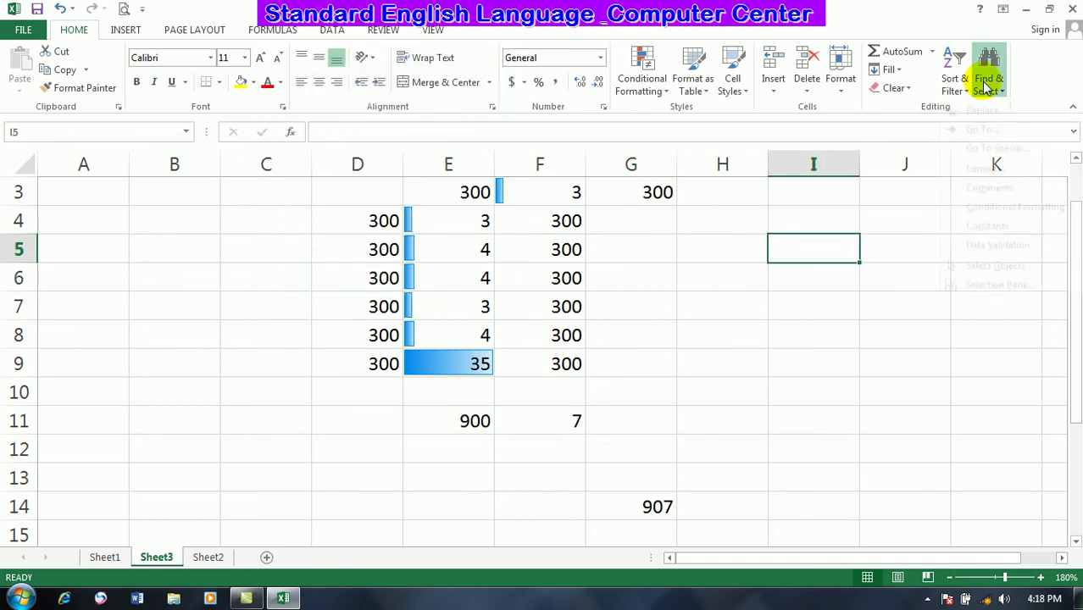
click(988, 64)
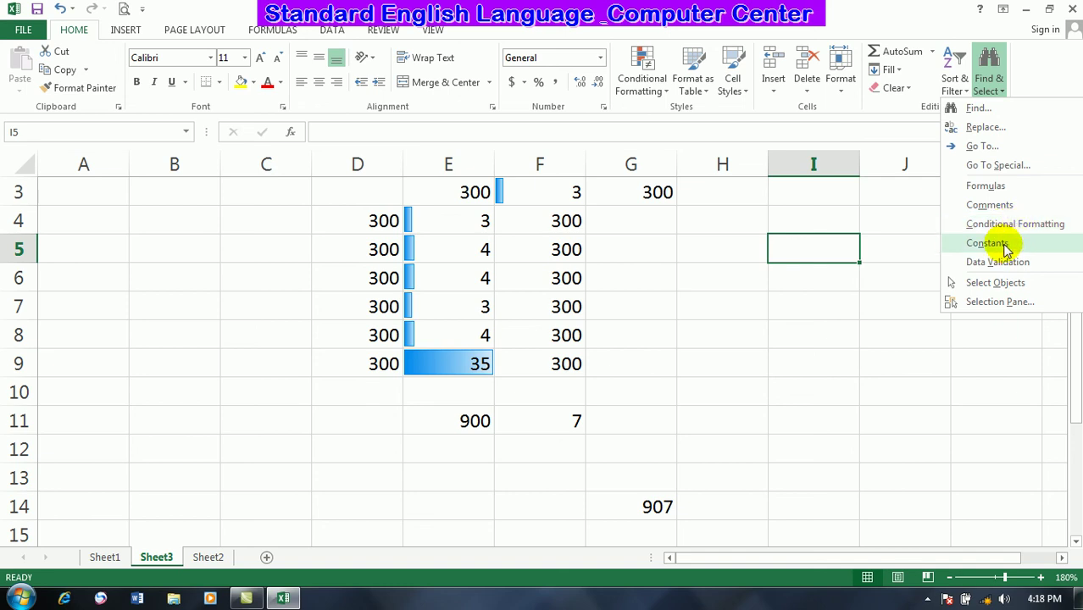
click(995, 283)
- Insert four 1" by 1" snip diagonal corner rectangles, arranged in two rows over about D3:G13
click(127, 29)
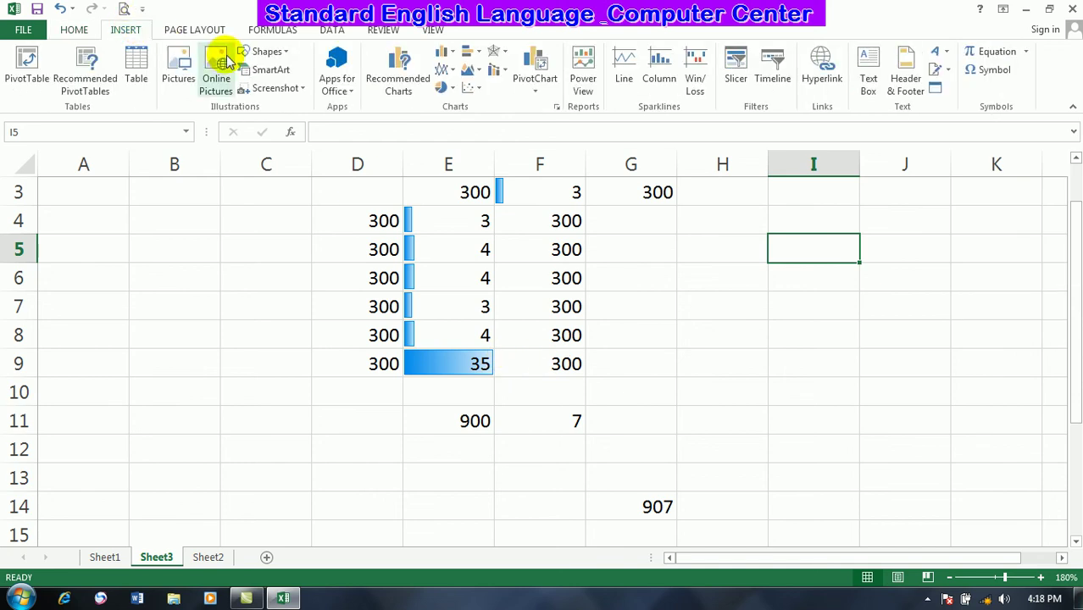
click(262, 52)
click(306, 172)
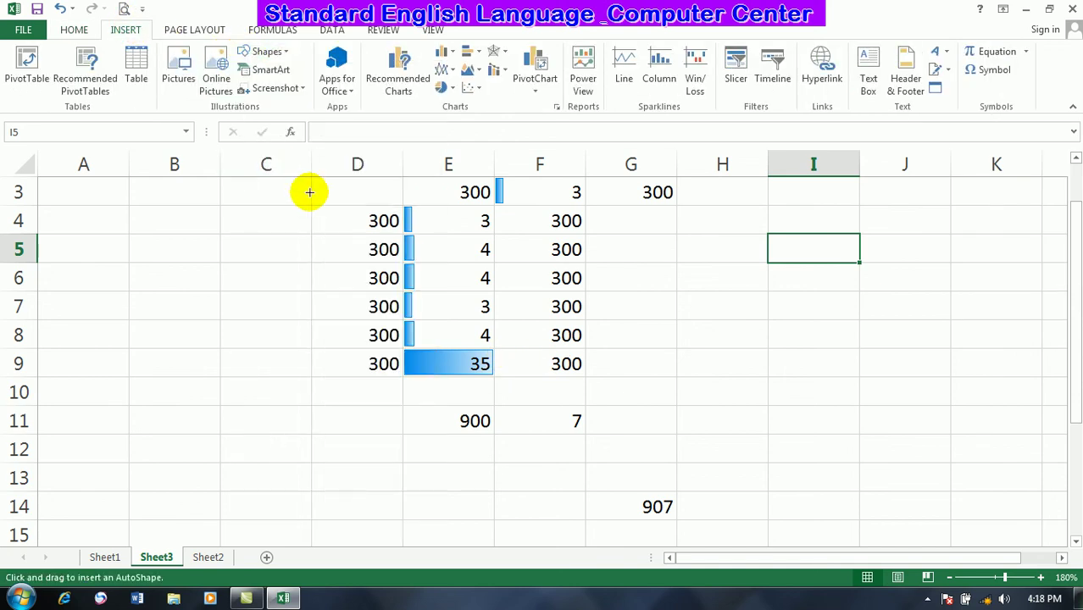
click(309, 192)
drag(345, 226, 559, 425)
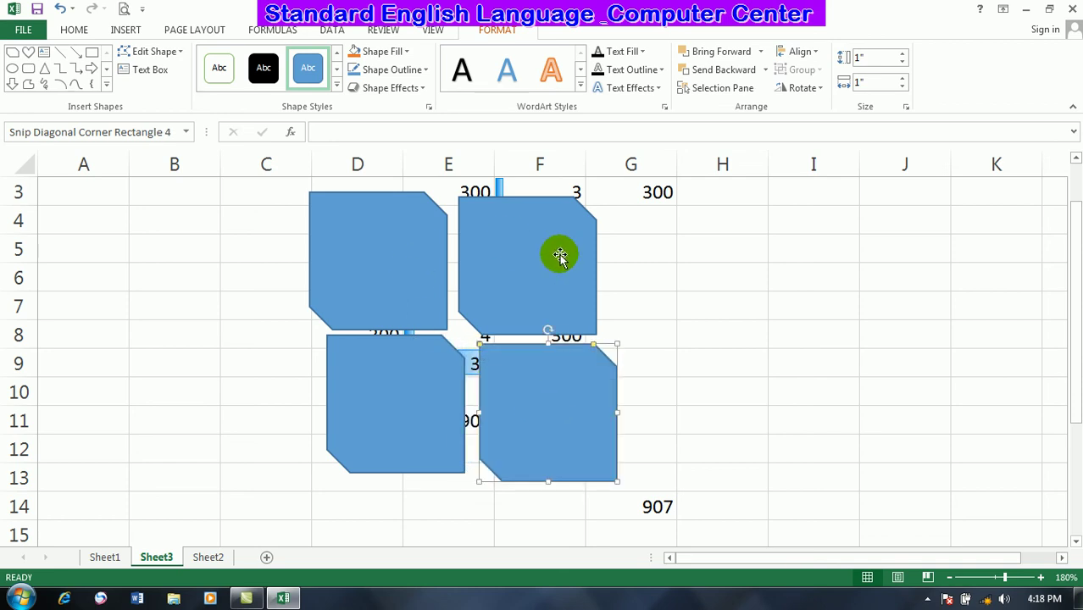
click(605, 258)
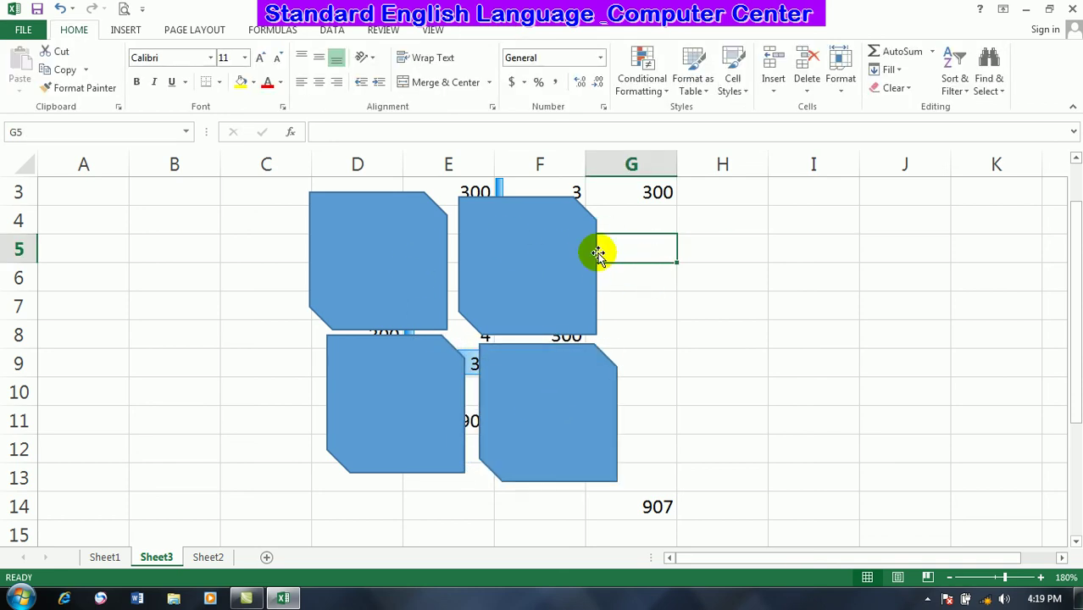
- Select all four rectangles together with Select Objects and move them up and to the left, over about C2:F12
click(790, 244)
click(988, 74)
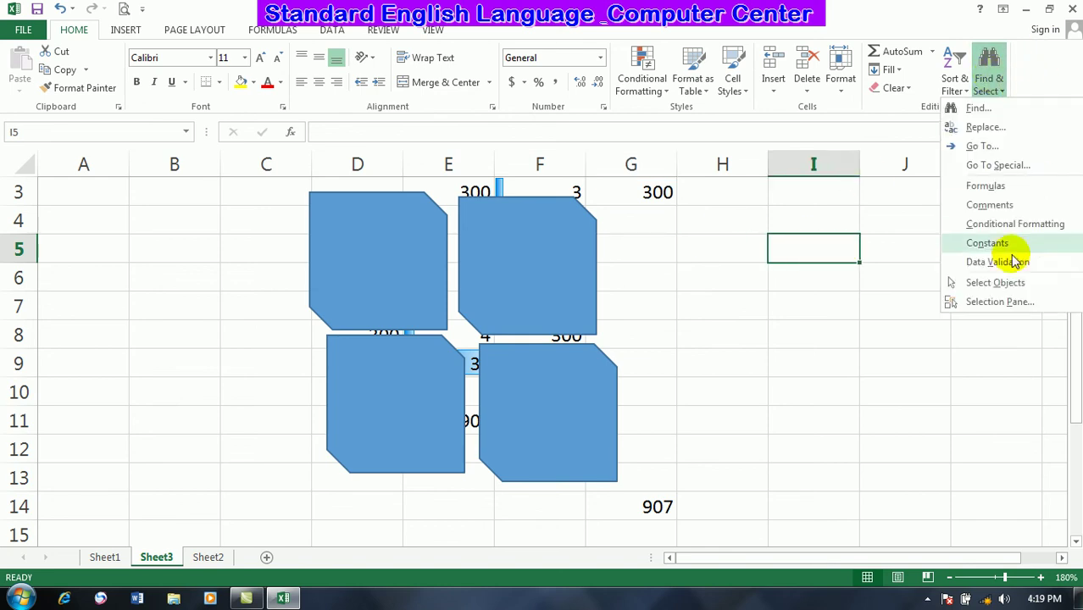
click(983, 283)
drag(266, 183, 686, 526)
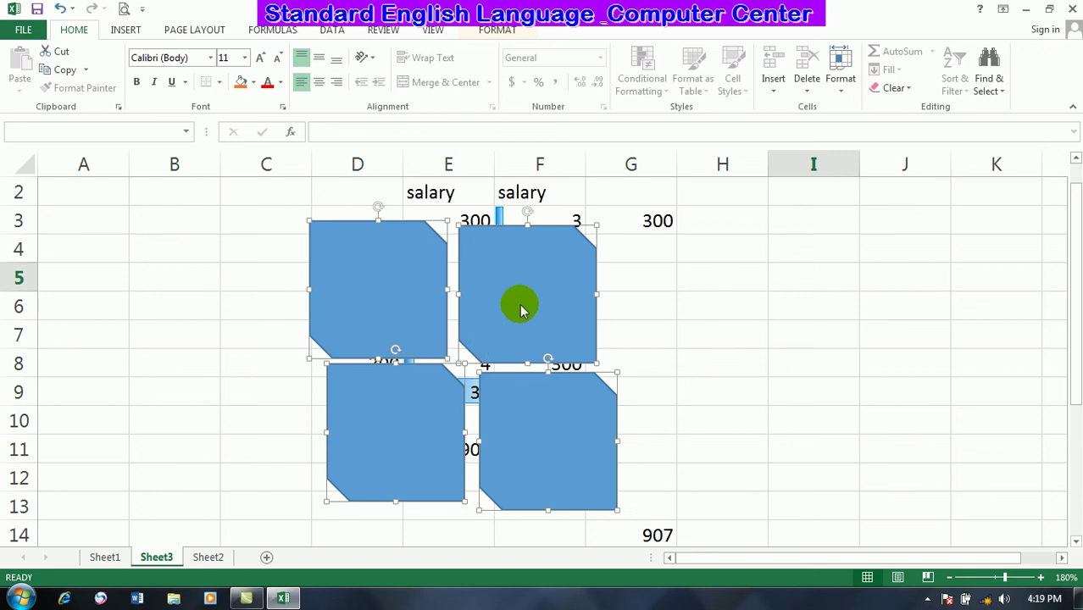
drag(490, 329, 488, 297)
key(Escape)
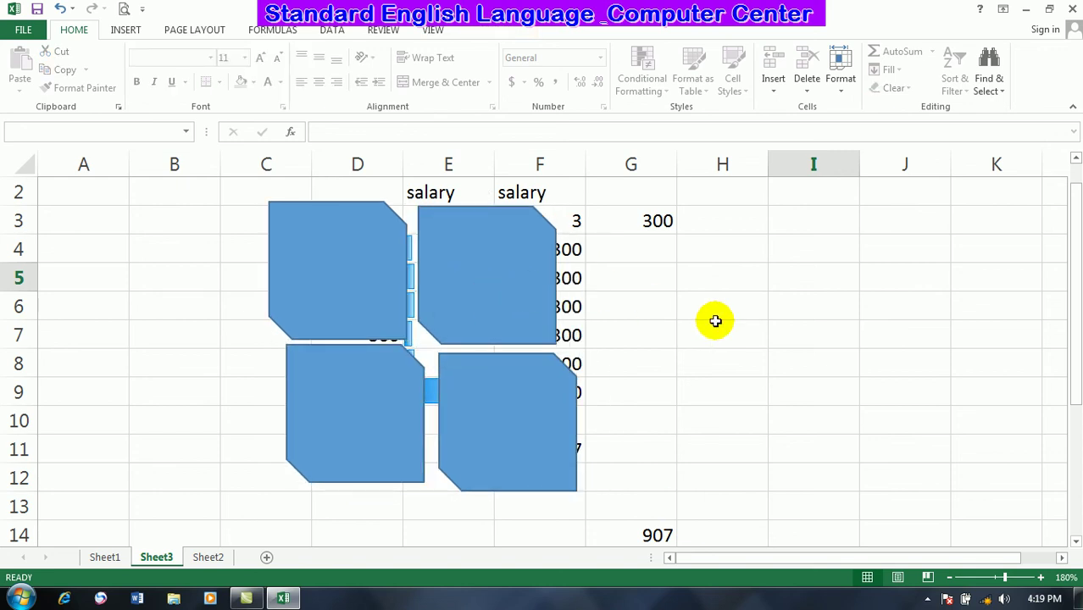
- Hide and show all objects twice through the Selection Pane, and close the pane
click(716, 329)
click(989, 76)
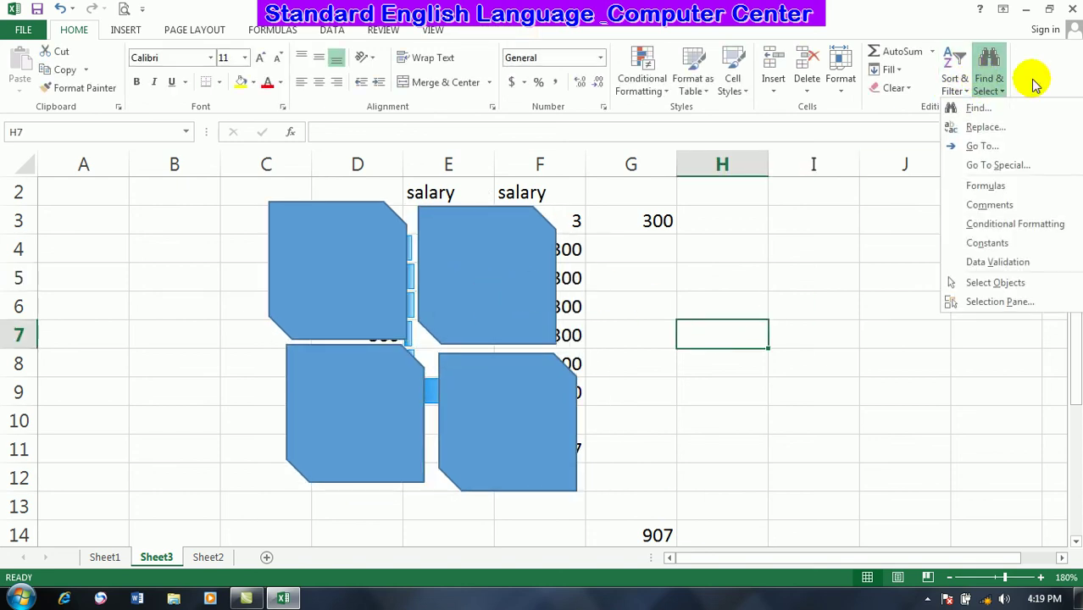
click(989, 303)
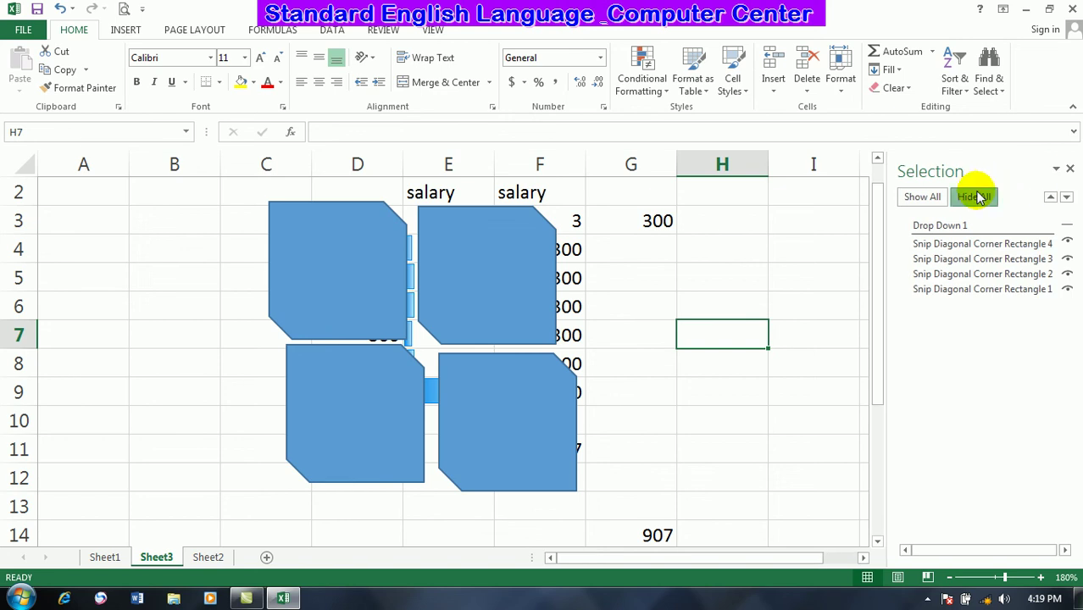
click(979, 197)
click(925, 197)
click(974, 198)
click(924, 197)
click(1070, 170)
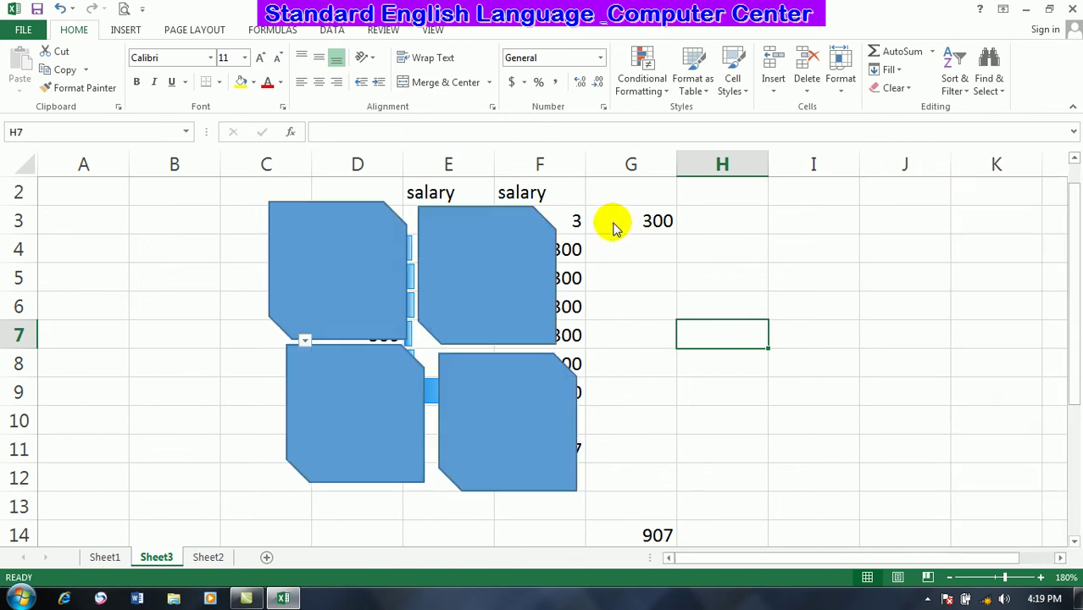
click(537, 249)
click(728, 248)
click(731, 270)
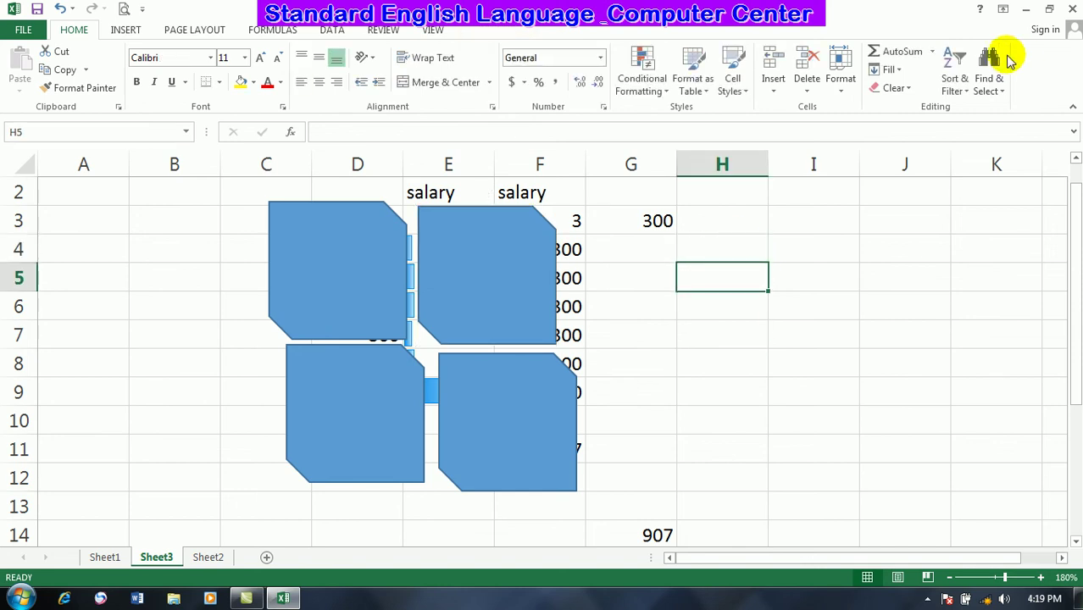